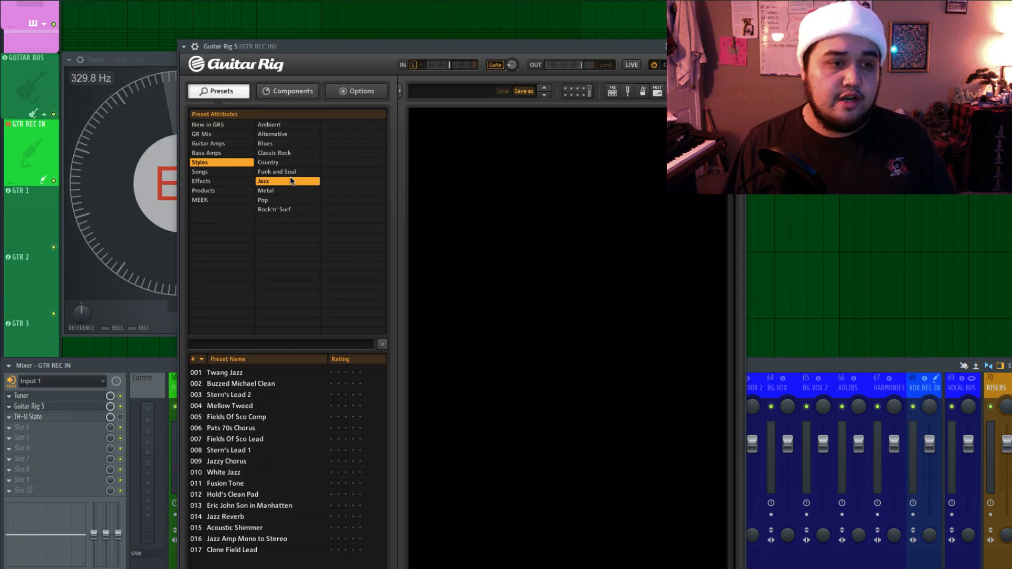
Load the Jazzy Chorus preset from the Jazz styles in Guitar Rig 5.
left_click(291, 165)
left_click(294, 180)
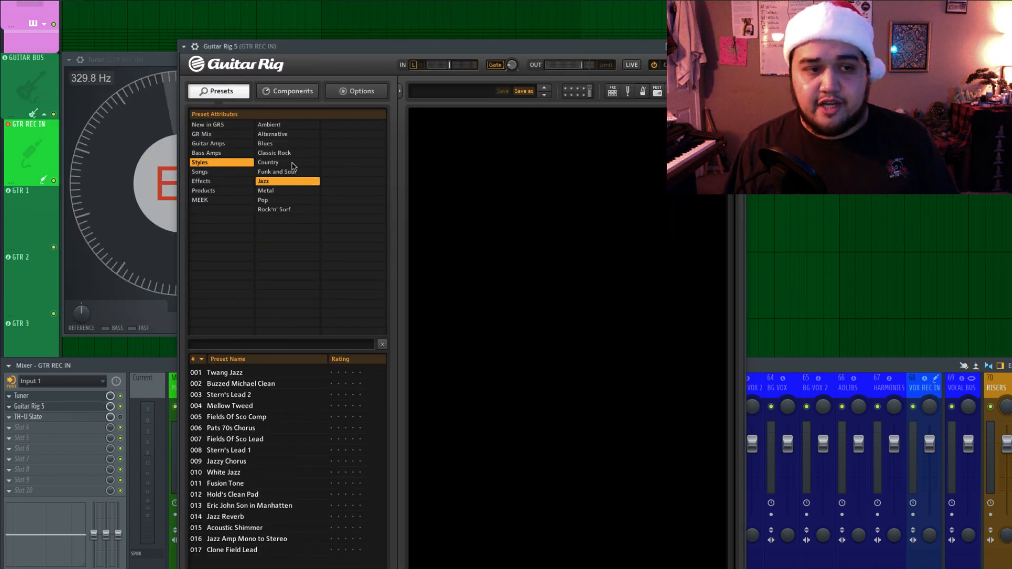
left_click(293, 165)
left_click(290, 182)
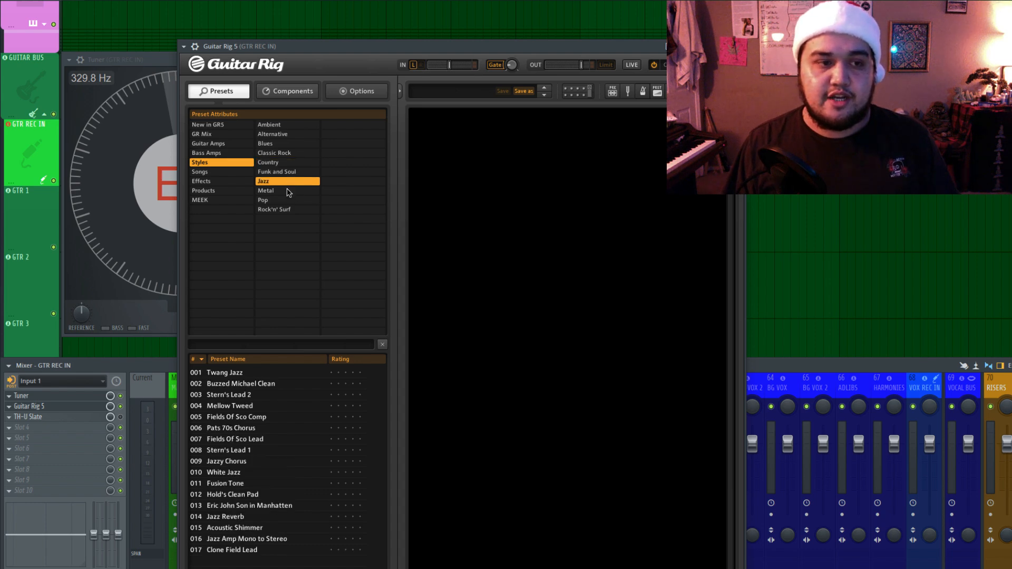
left_click(253, 472)
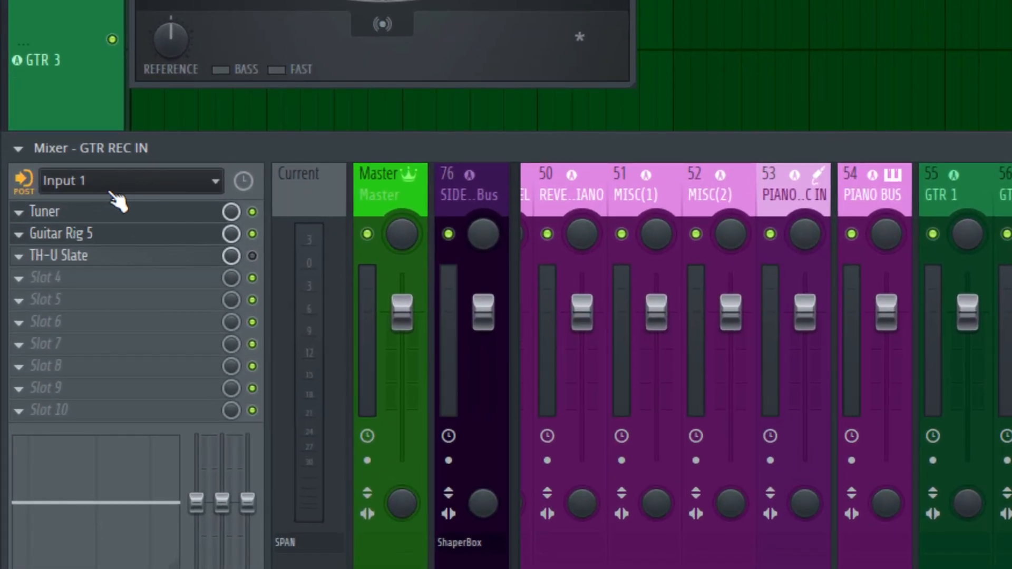
Set the external input of the GTR REC IN mixer track to the mono Input 1 of the Scarlett 2i2.
left_click(109, 191)
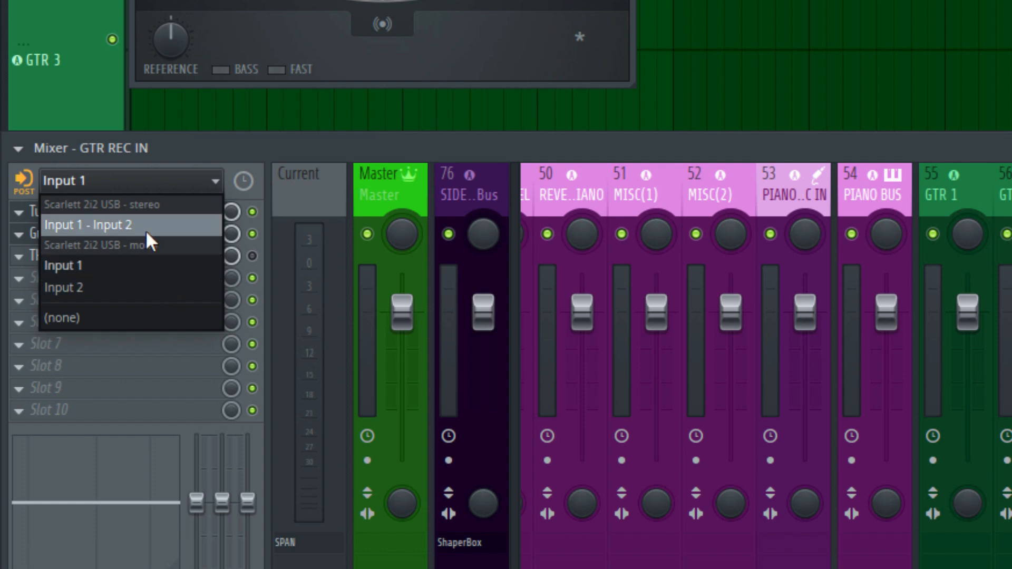
left_click(158, 266)
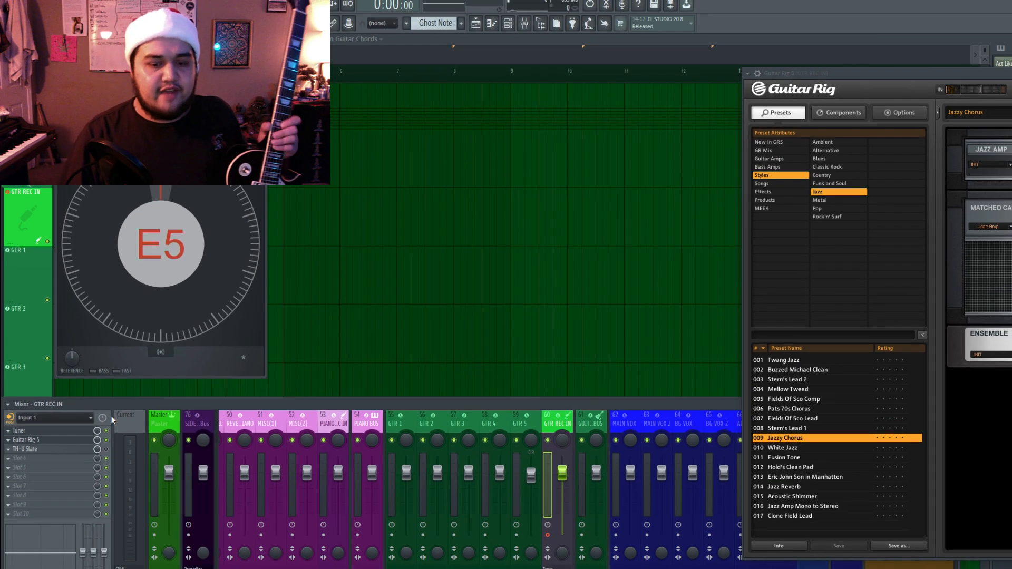
left_click(259, 128)
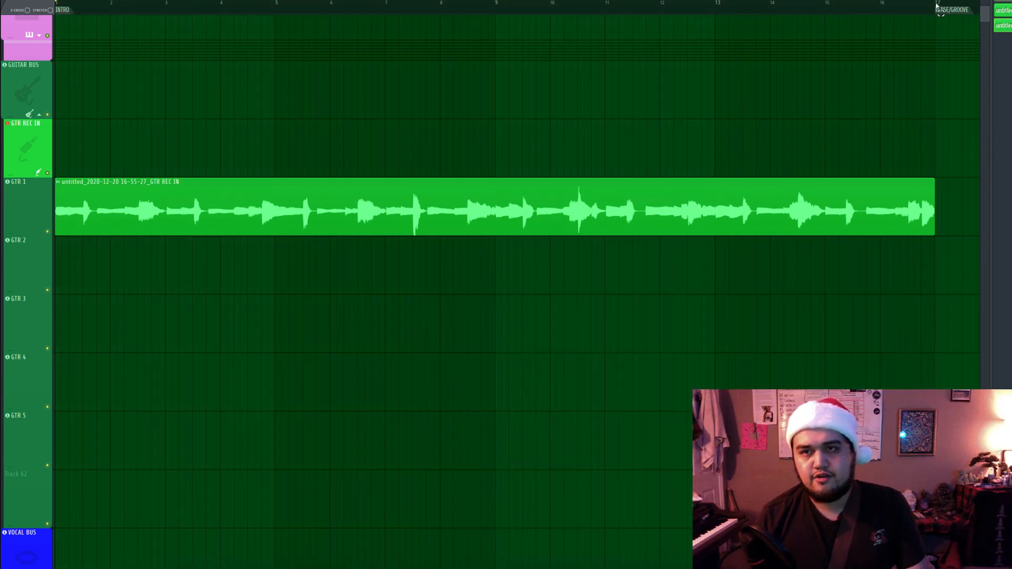
Select the 16-bar intro range and arrange the second guitar take on Track 57 as two clips, one in each half.
left_click_drag(937, 6, 1, 243)
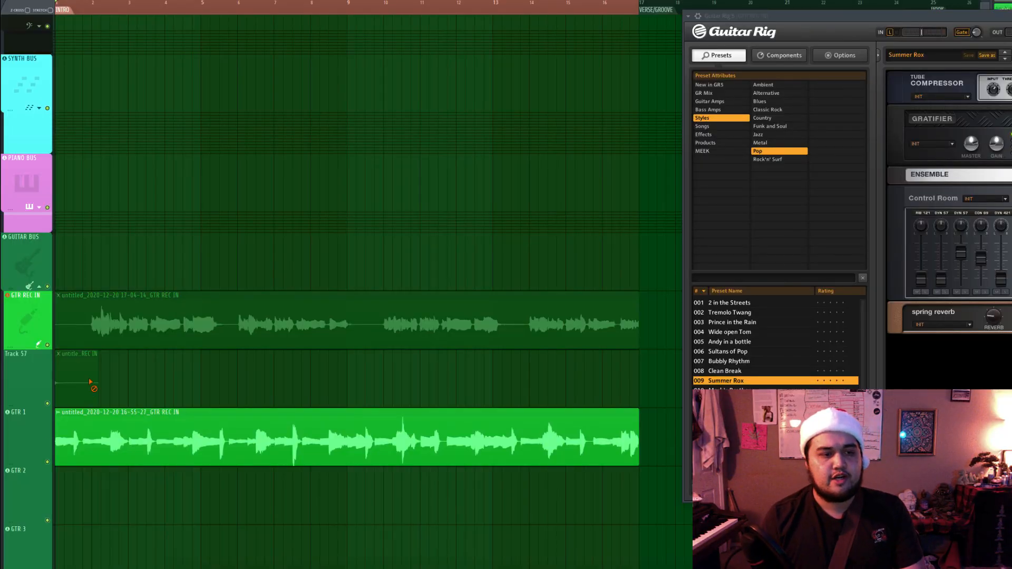
left_click_drag(351, 408, 352, 349)
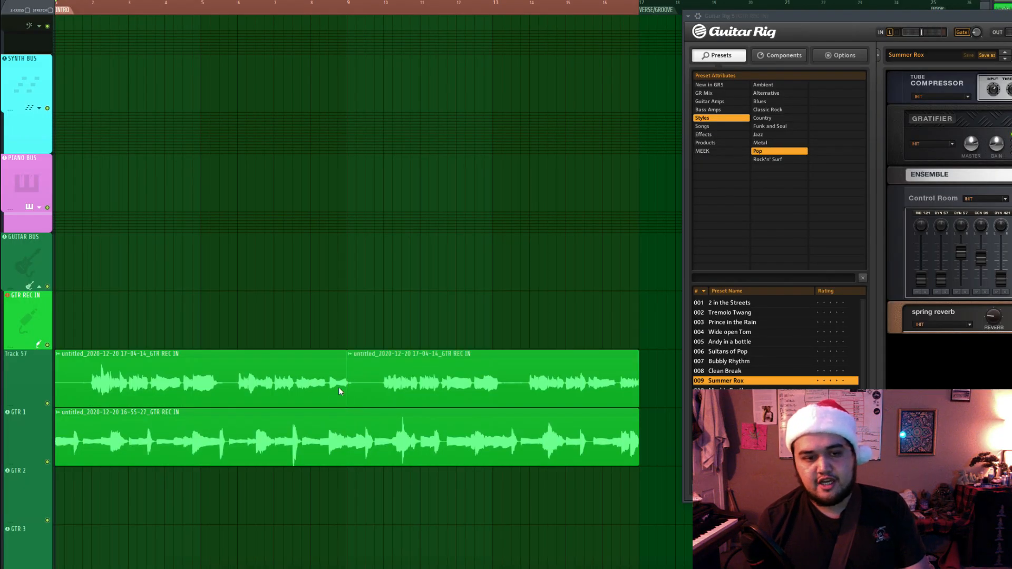
right_click(339, 391)
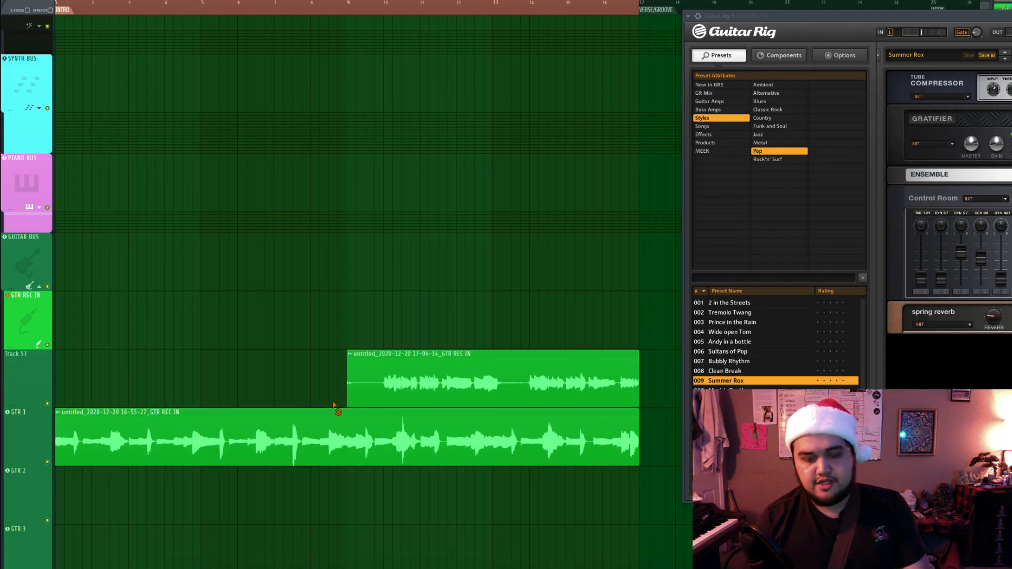
left_click_drag(343, 394, 178, 394)
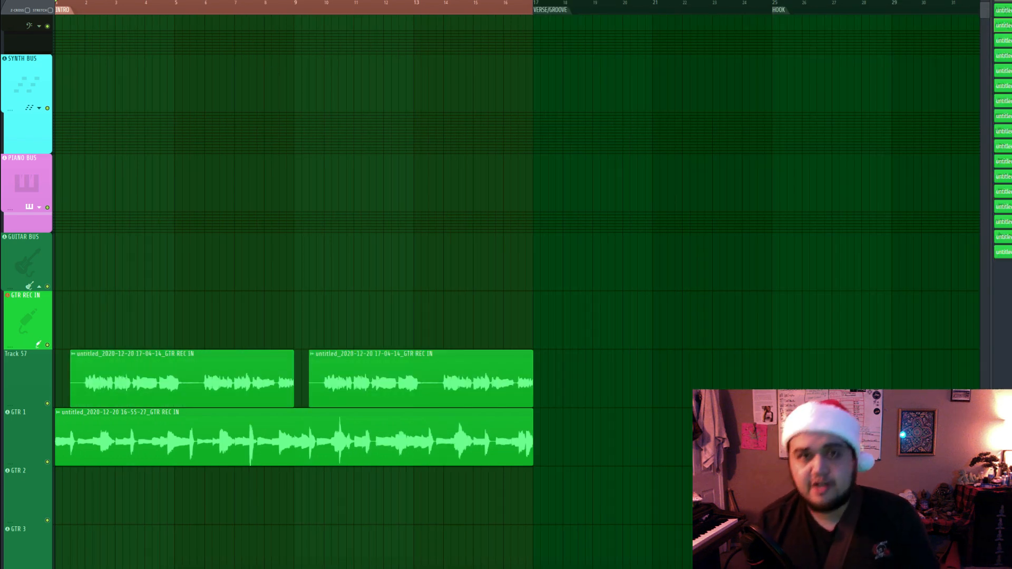
Load the Fake bass (guitar SC) preset from the Clean guitar bank in TH-U Slate on GTR REC IN, discarding unsaved changes.
key("F9")
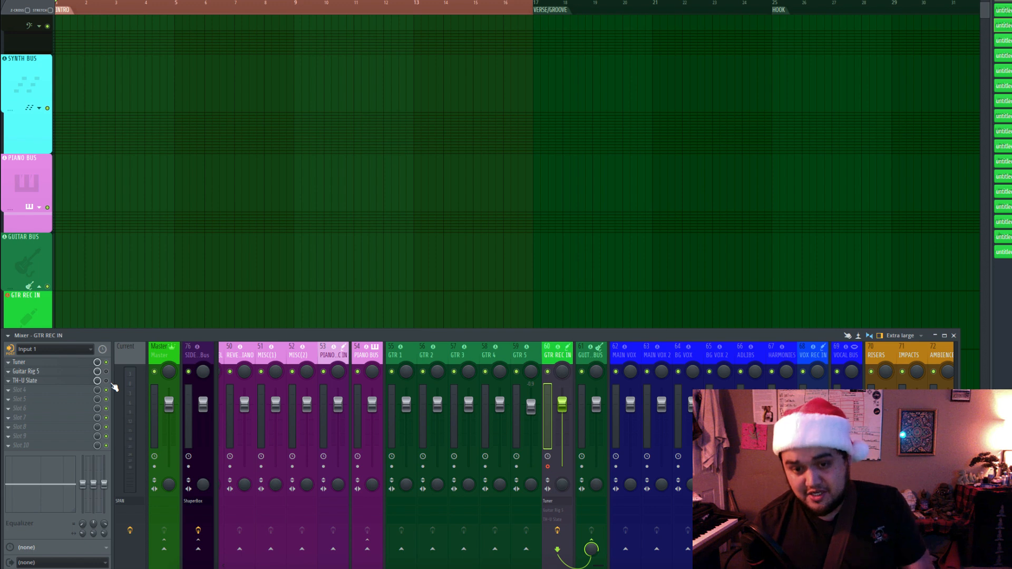
left_click(56, 381)
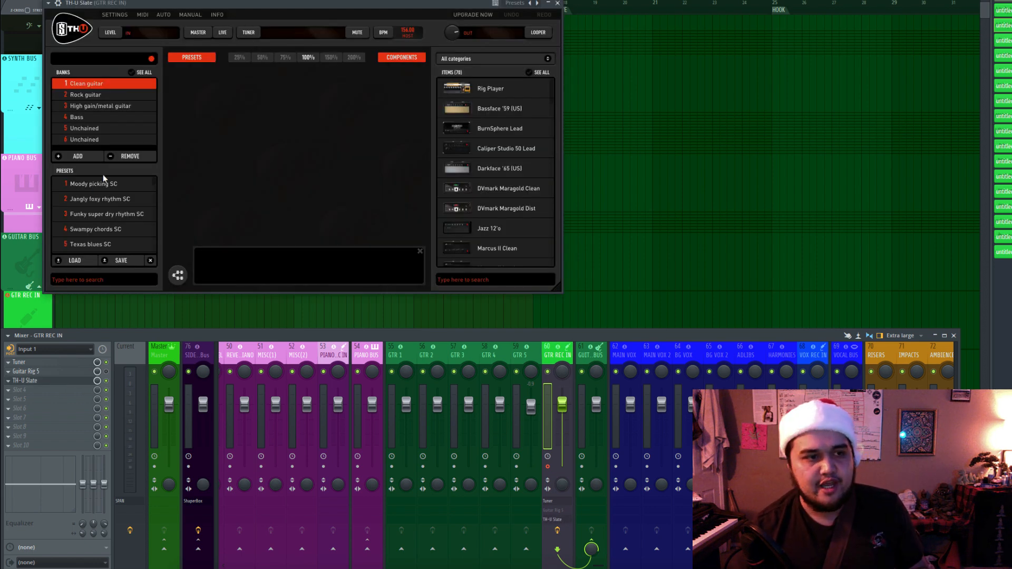
scroll(106, 191, "down", 5)
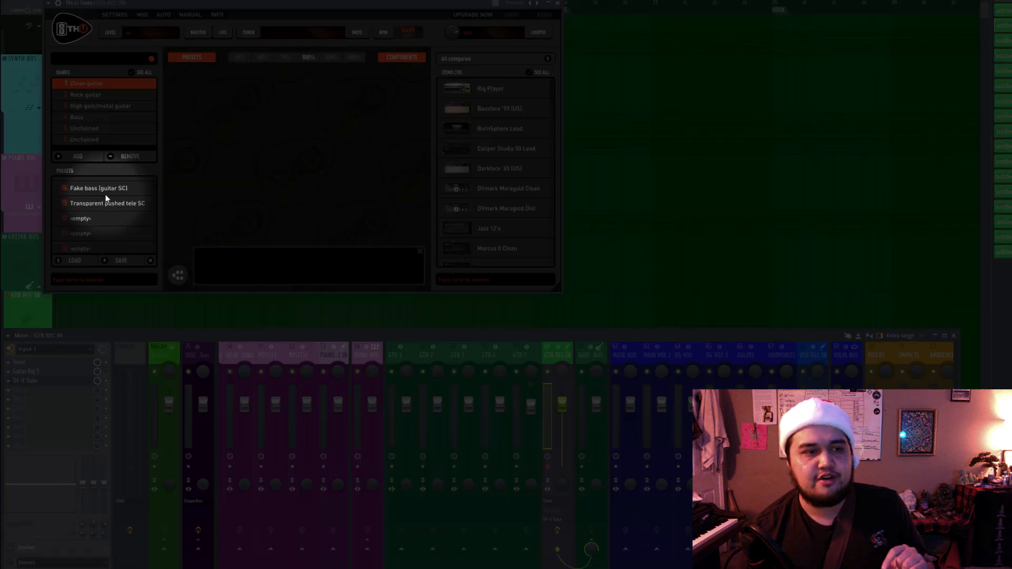
scroll(108, 216, "up", 1)
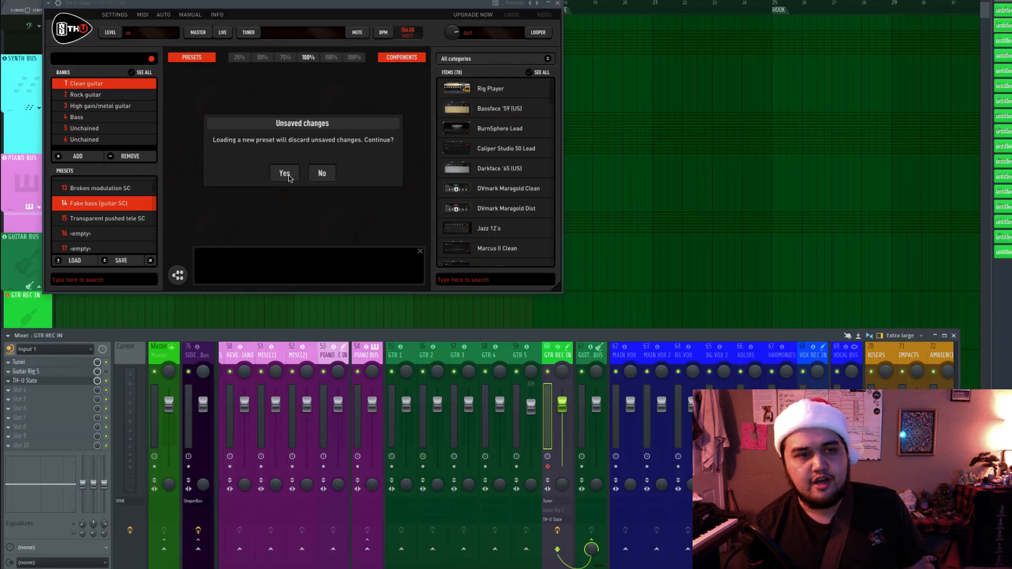
left_click(285, 174)
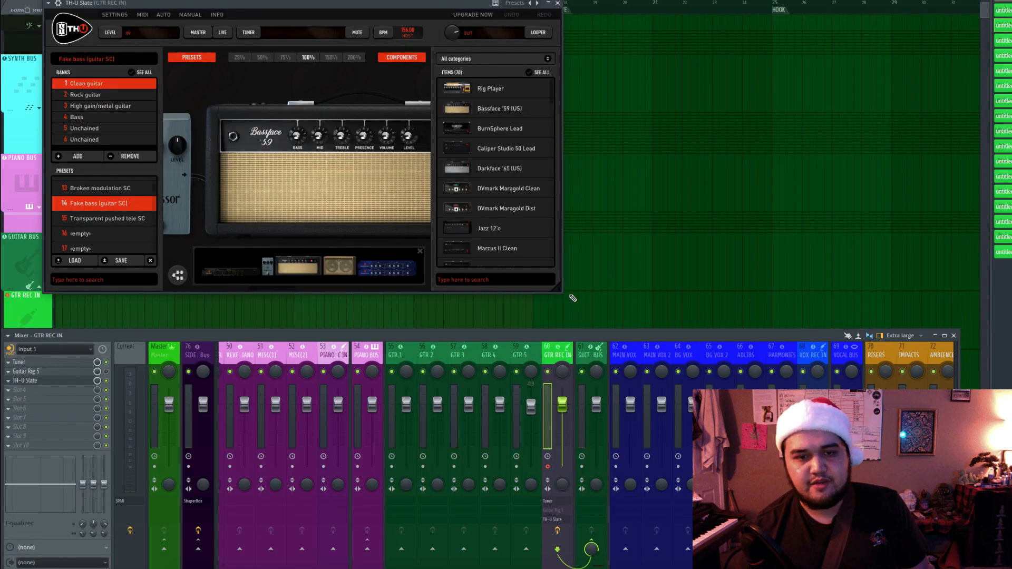
left_click_drag(558, 286, 788, 328)
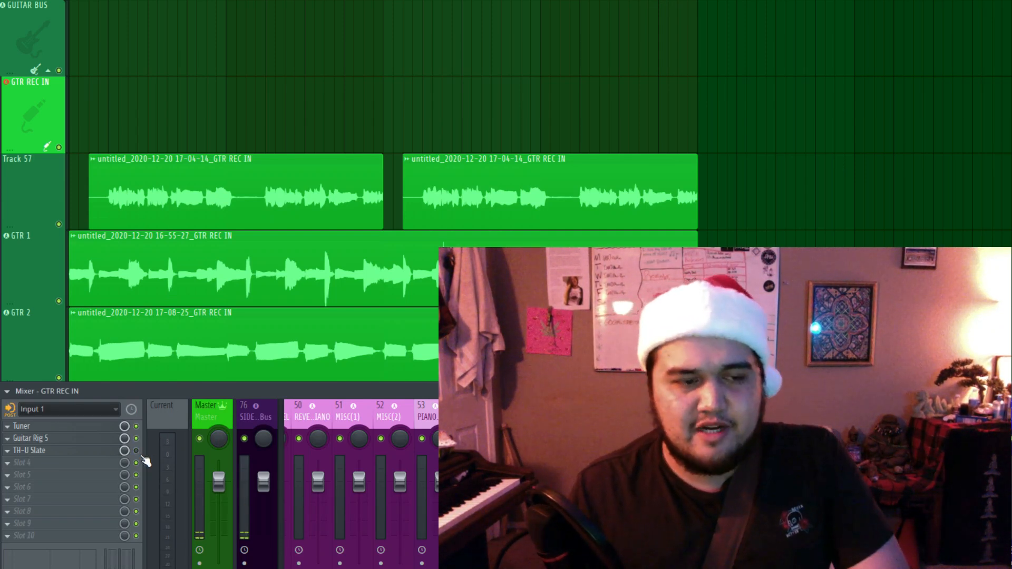
Choose the Country style in Guitar Rig 5, and place the new take on GTR 3 and the two-part take on GTR 4.
left_click(103, 440)
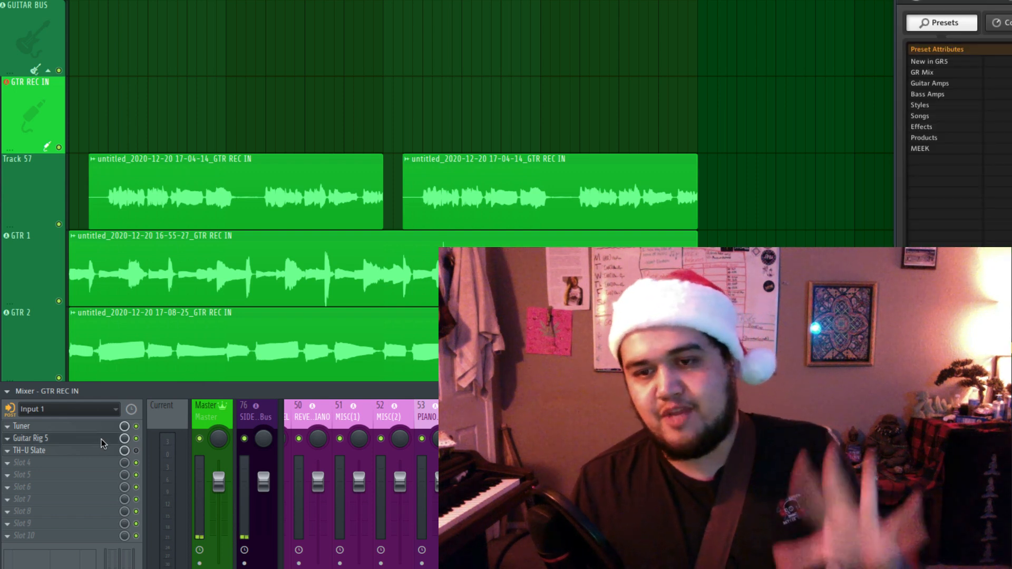
left_click(959, 108)
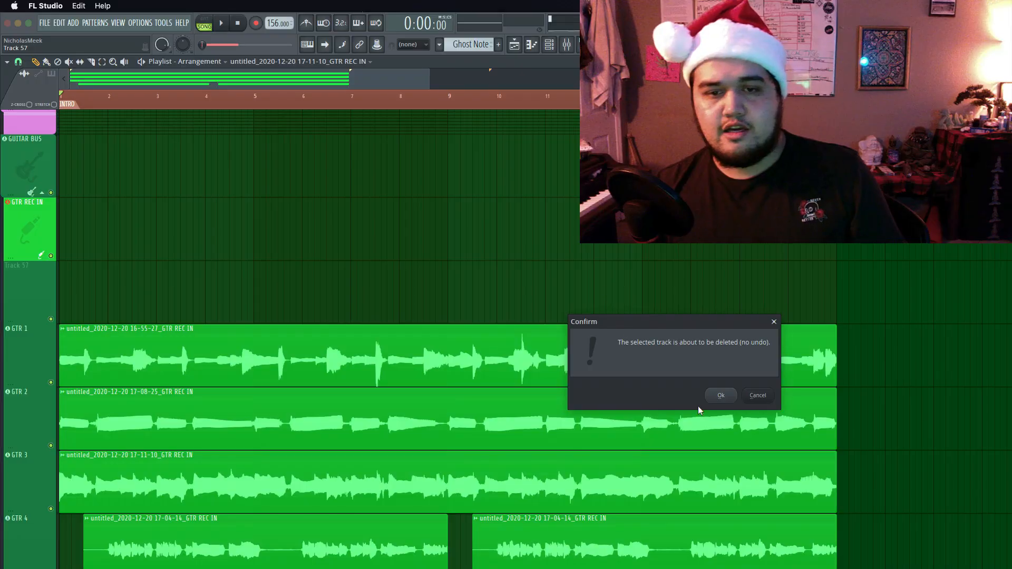
left_click_drag(698, 406, 548, 343)
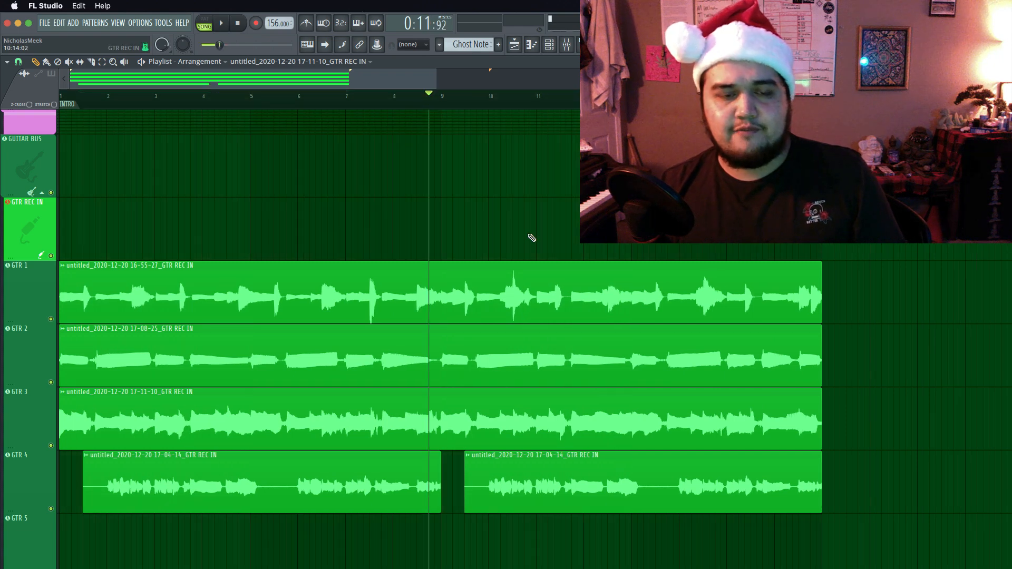
Play back the guitar arrangement and check the levels of the guitar tracks in the mixer.
key("space")
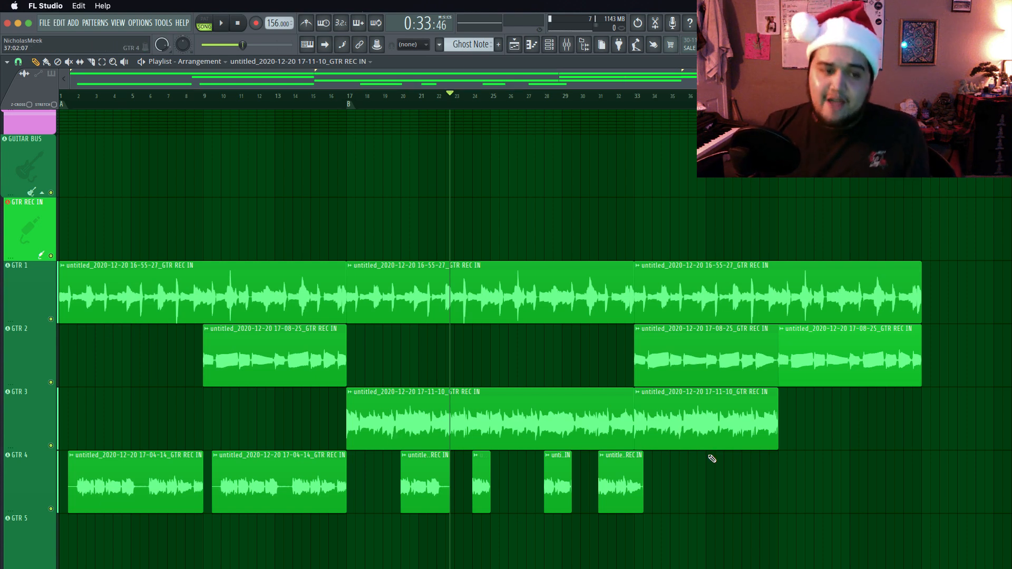
left_click(567, 45)
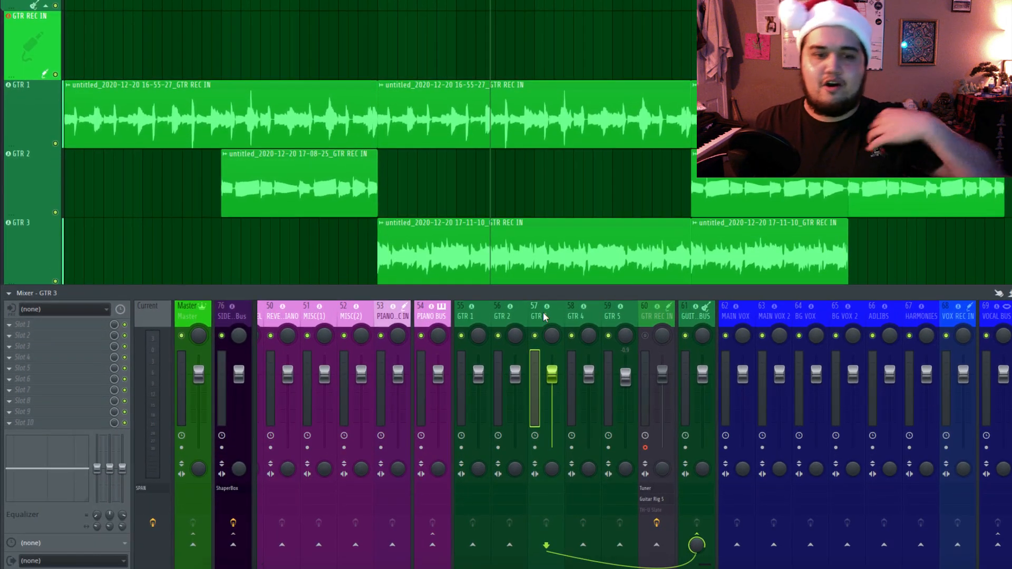
key("space")
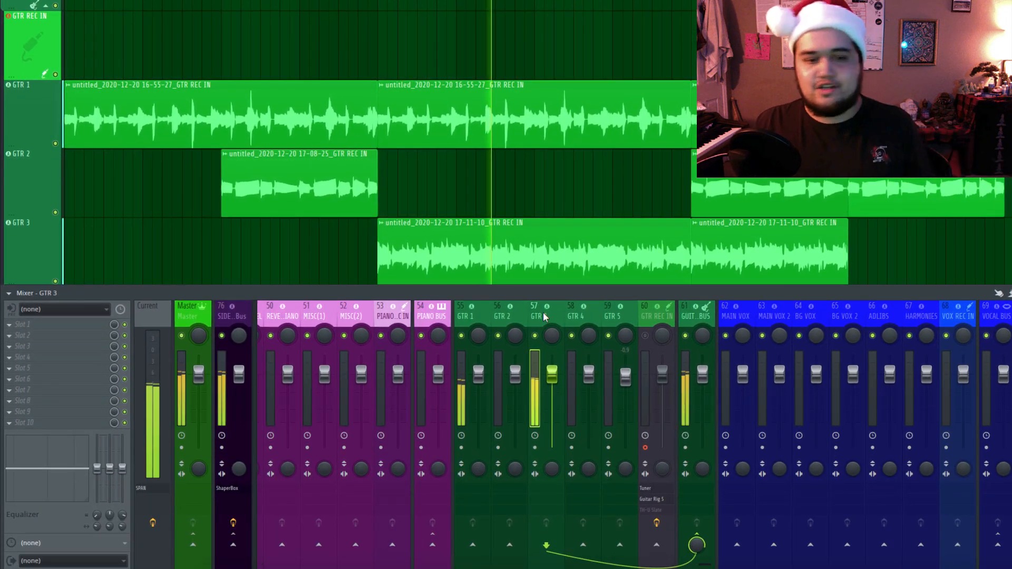
key("space")
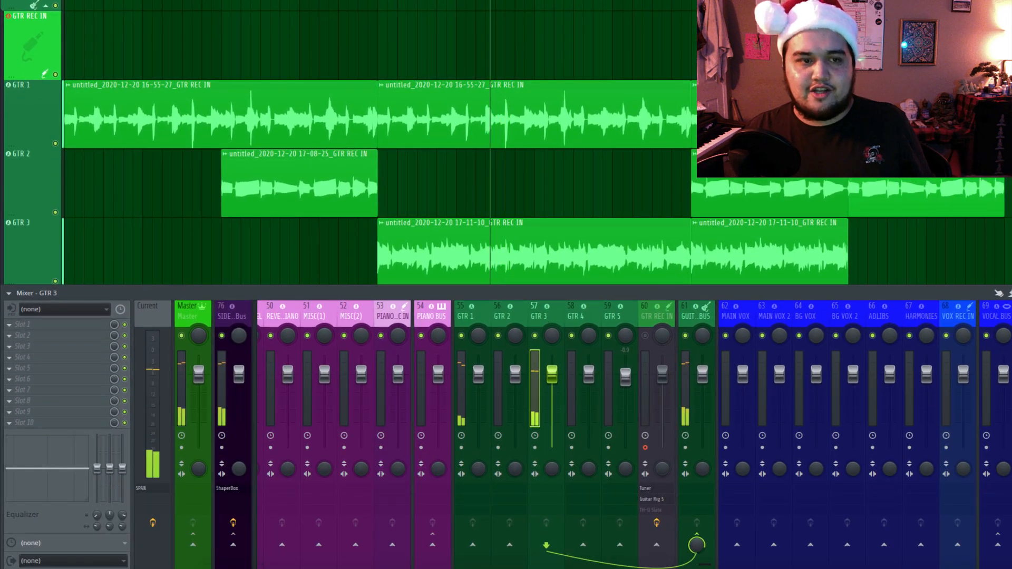
key("F9")
key("F9")
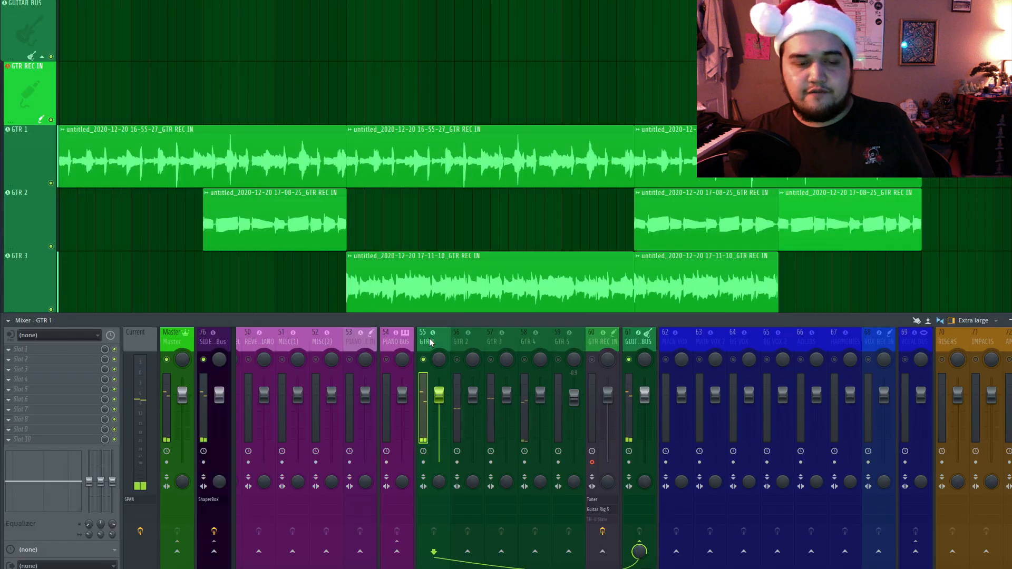
Insert FabFilter Pro-Q 3 in the first effect slot of the GTR 1 mixer track.
left_click(53, 357)
mouse_move(149, 395)
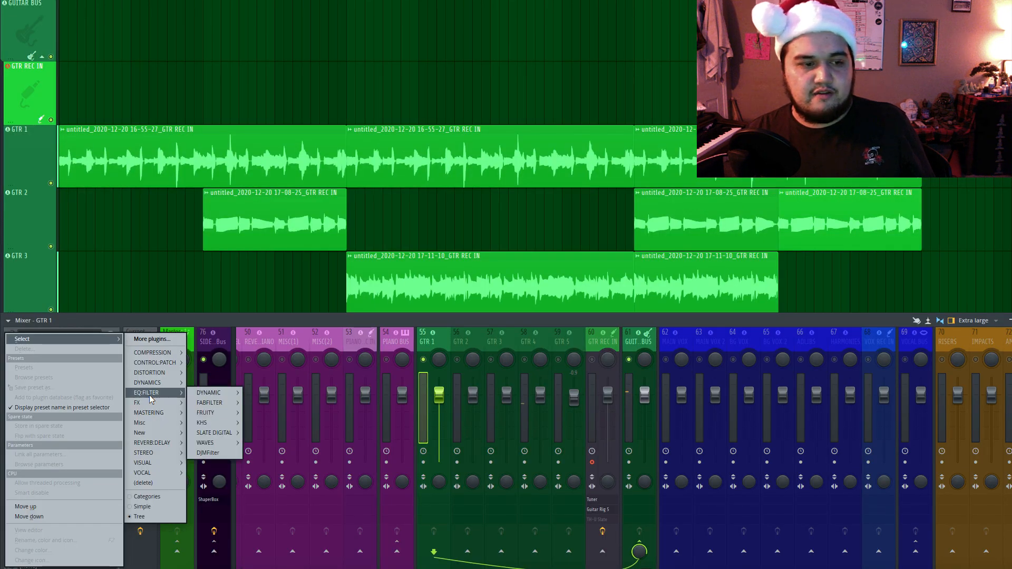
mouse_move(217, 406)
left_click(274, 403)
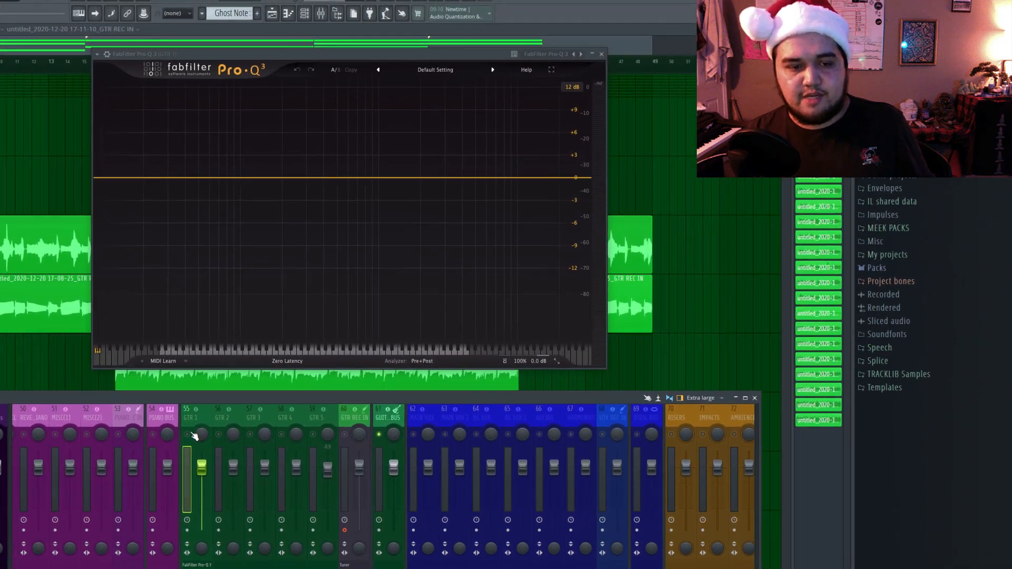
right_click(376, 368)
key("Escape")
Audition GTR 1 and add a Low Cut band at about 83 Hz with a Brickwall slope in Pro-Q 3.
key("space")
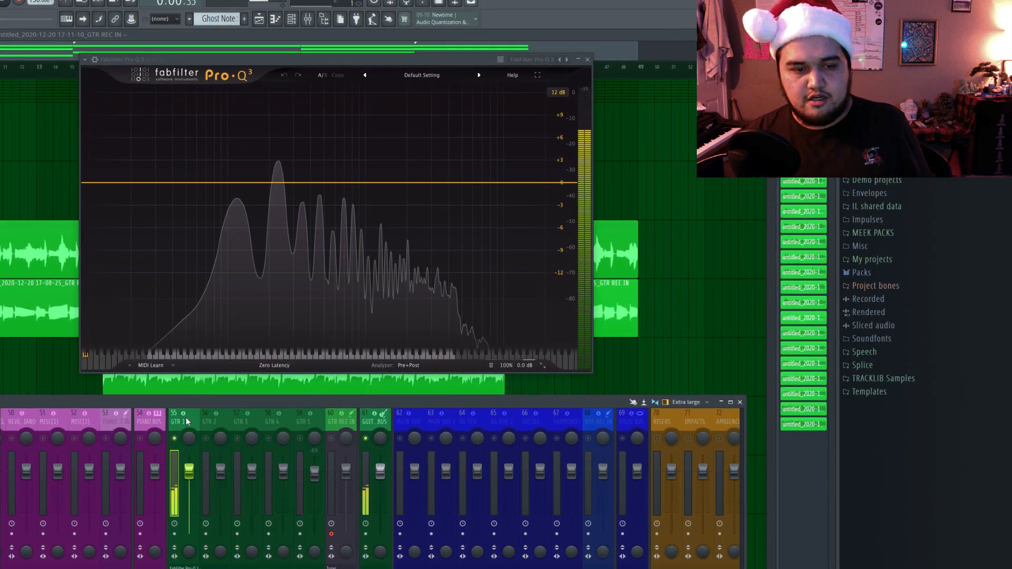
key("space")
left_click(216, 182)
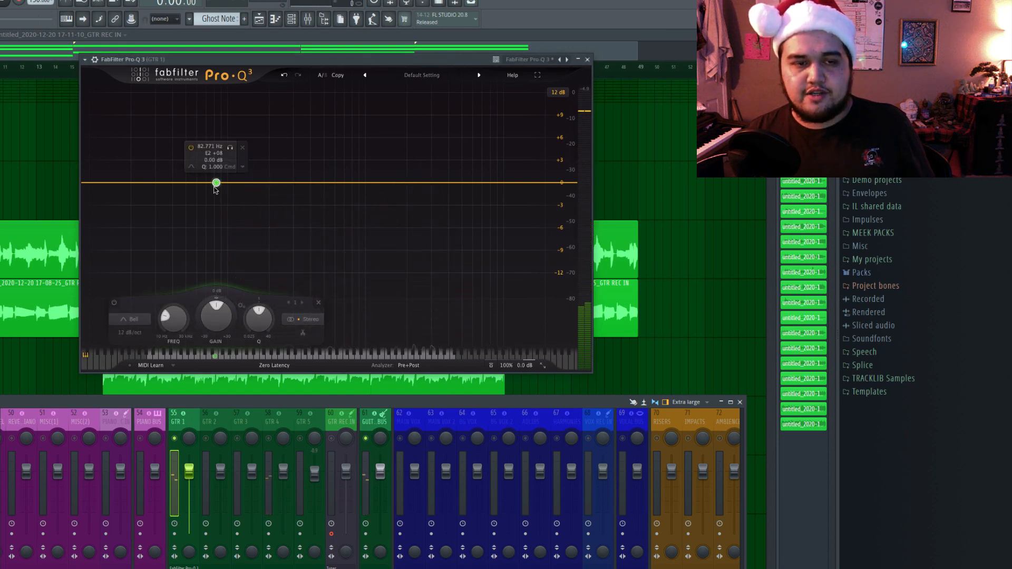
left_click(213, 177)
right_click(216, 182)
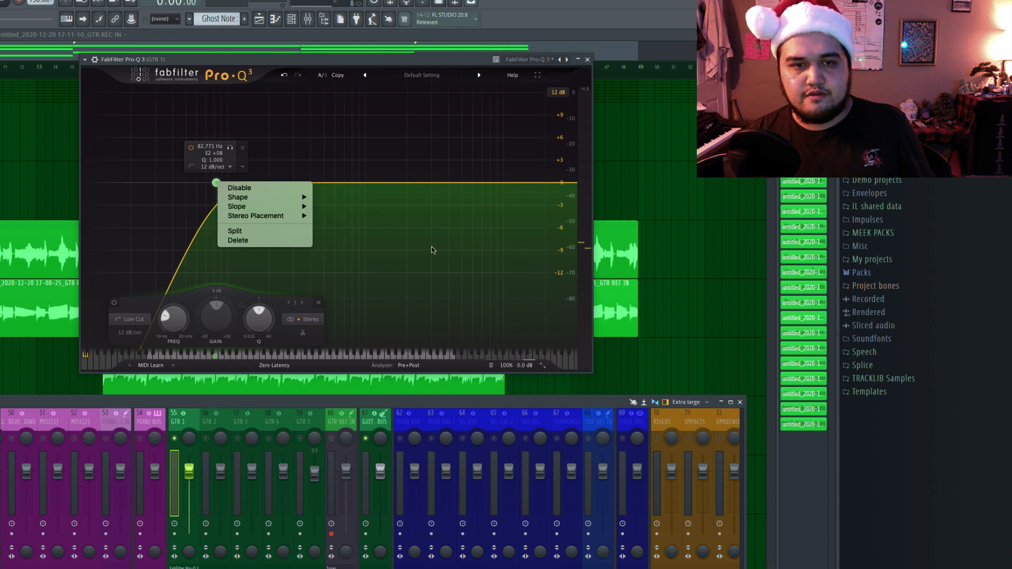
left_click(340, 289)
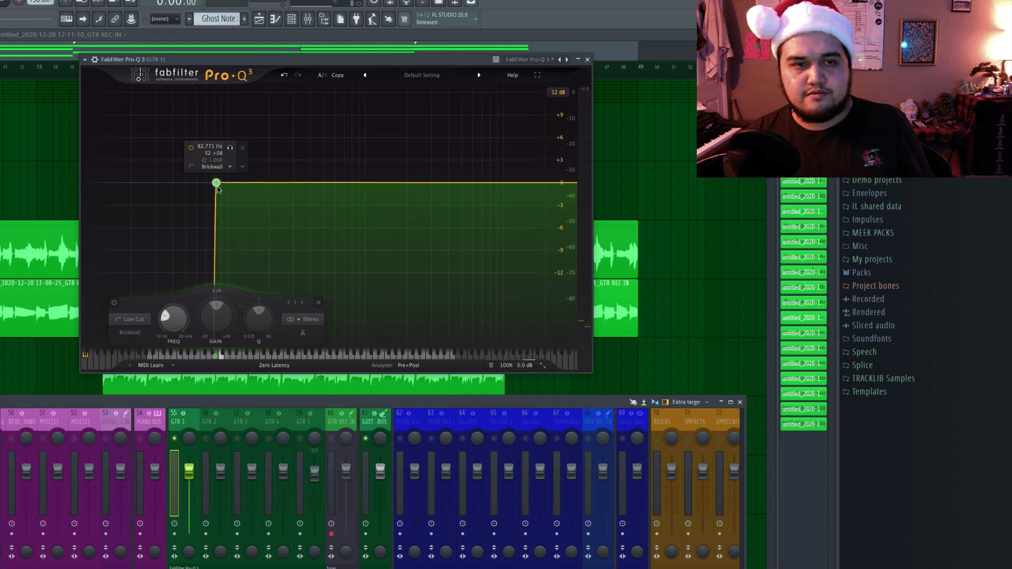
Raise the Low Cut frequency on GTR 1 to about 130 Hz while auditioning the guitar.
key("space")
left_click_drag(214, 182, 229, 184)
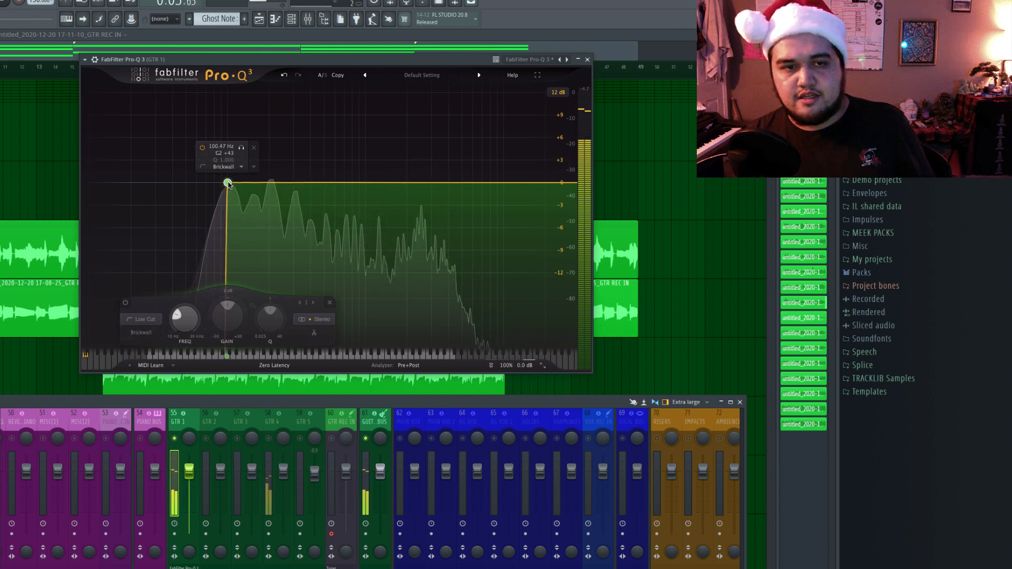
key("space")
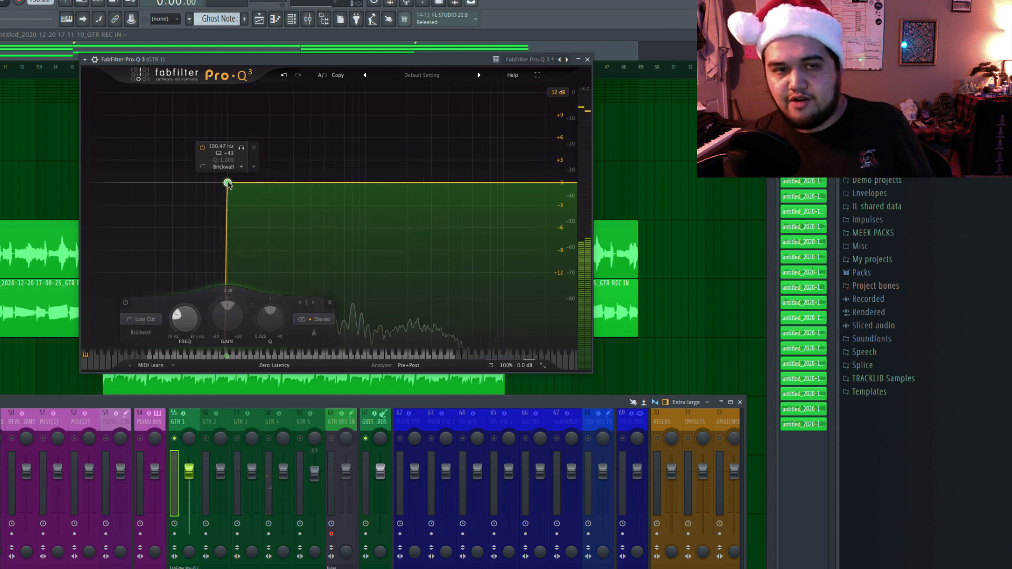
mouse_move(227, 183)
left_mouse_down()
mouse_move(252, 182)
mouse_move(242, 184)
left_mouse_up()
key("space")
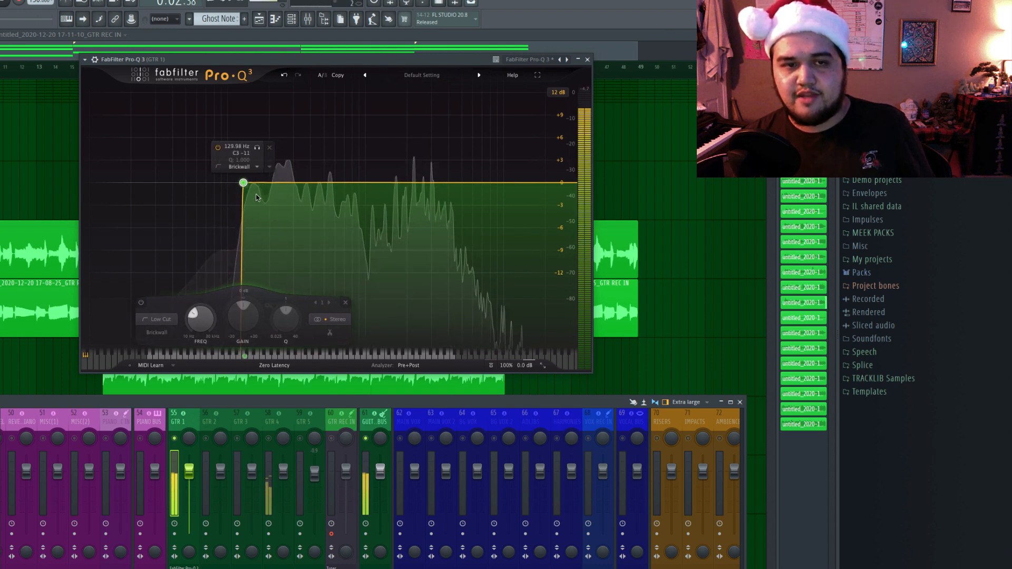
key("space")
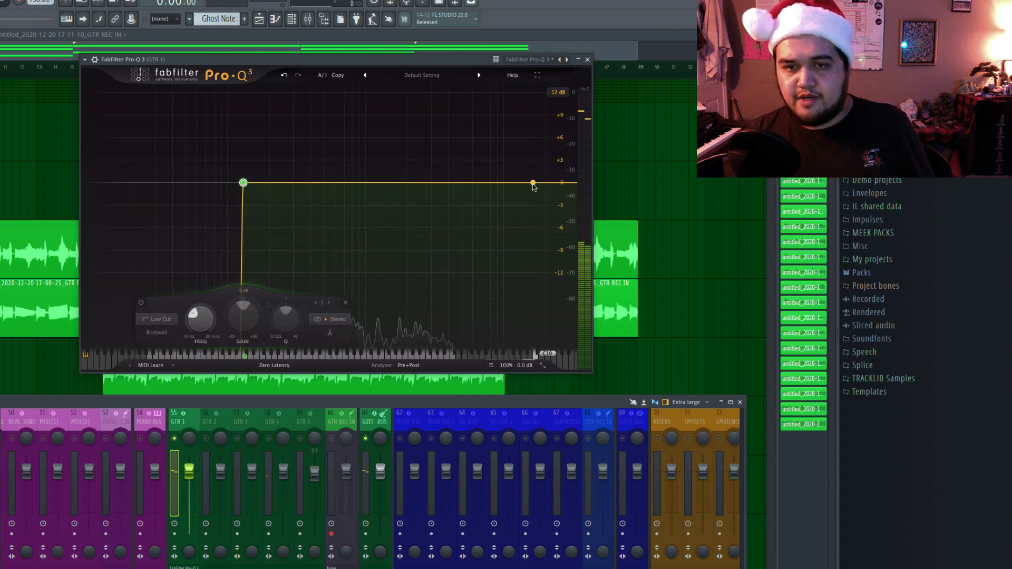
Add a High Cut band at about 16,455 Hz with a Brickwall slope, then lower its frequency slightly while auditioning GTR 1.
left_click(533, 183)
left_click(503, 168)
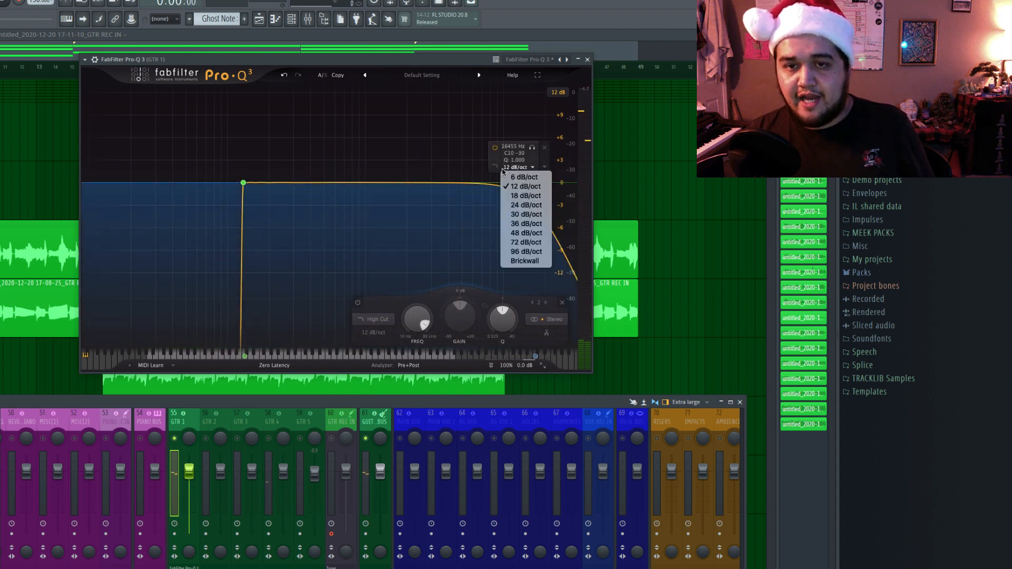
left_click(539, 262)
key("space")
left_click_drag(533, 183, 528, 184)
key("space")
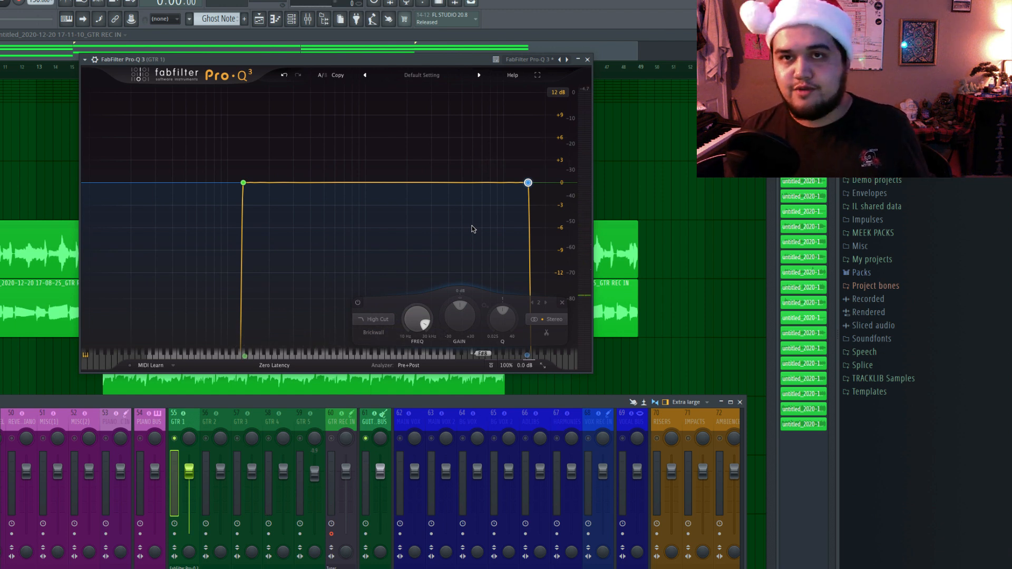
key("space")
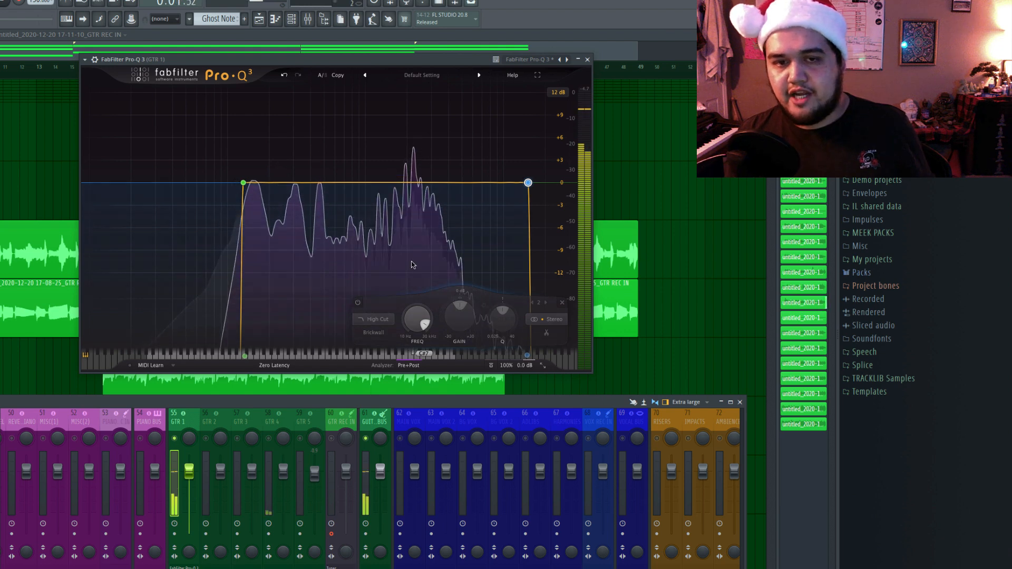
Add a narrow bell band on the 2396.9 Hz peak of GTR 1 at about 0 dB, with a negative dynamic range of about 3 dB.
mouse_move(411, 262)
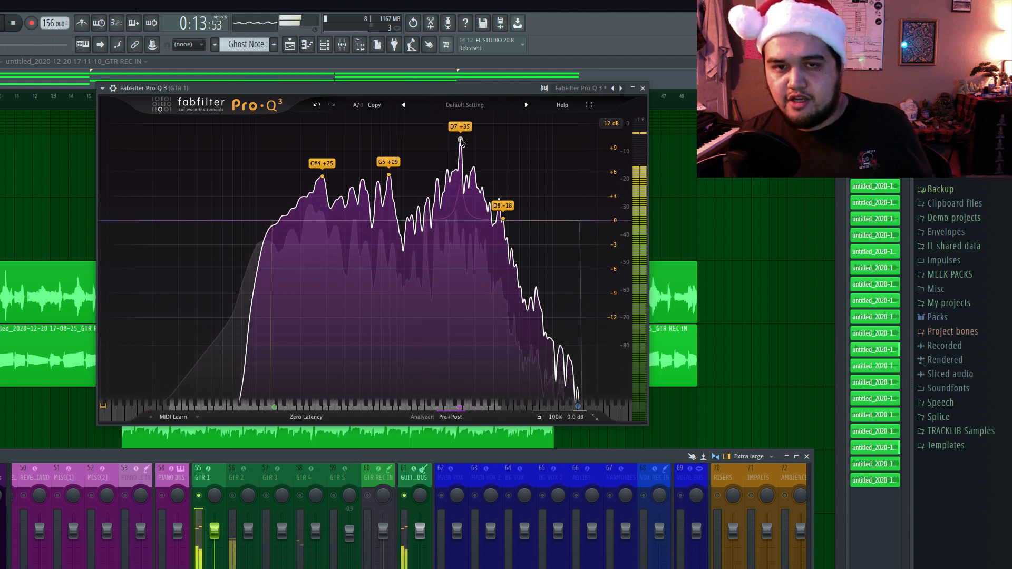
left_click_drag(460, 136, 461, 221)
key("space")
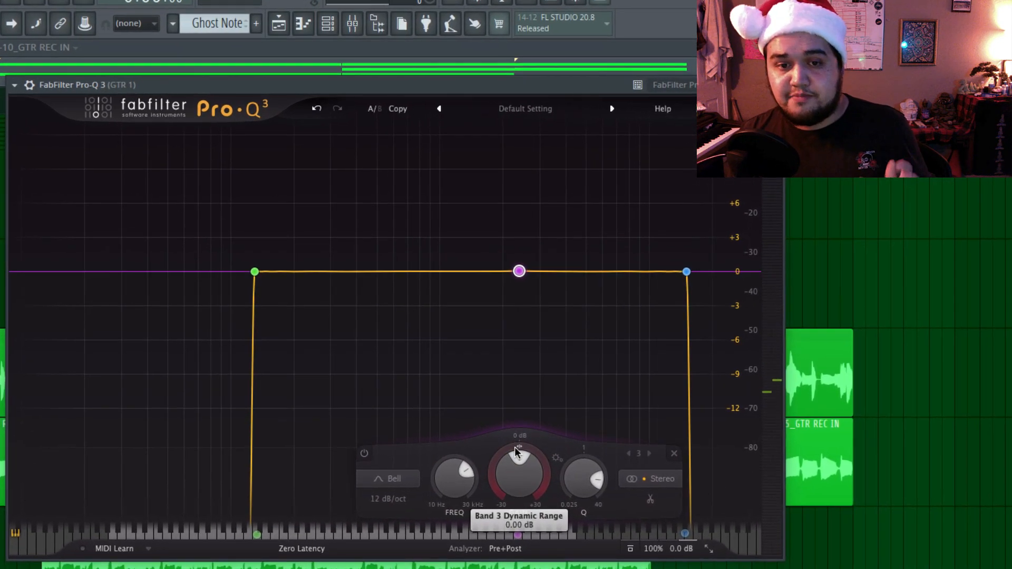
left_click_drag(515, 451, 512, 520)
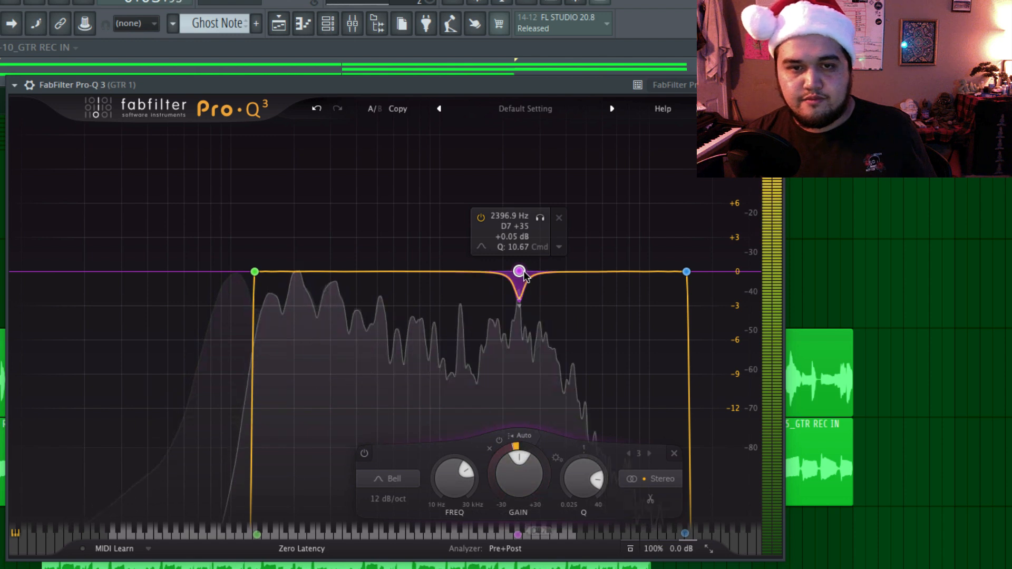
key("space")
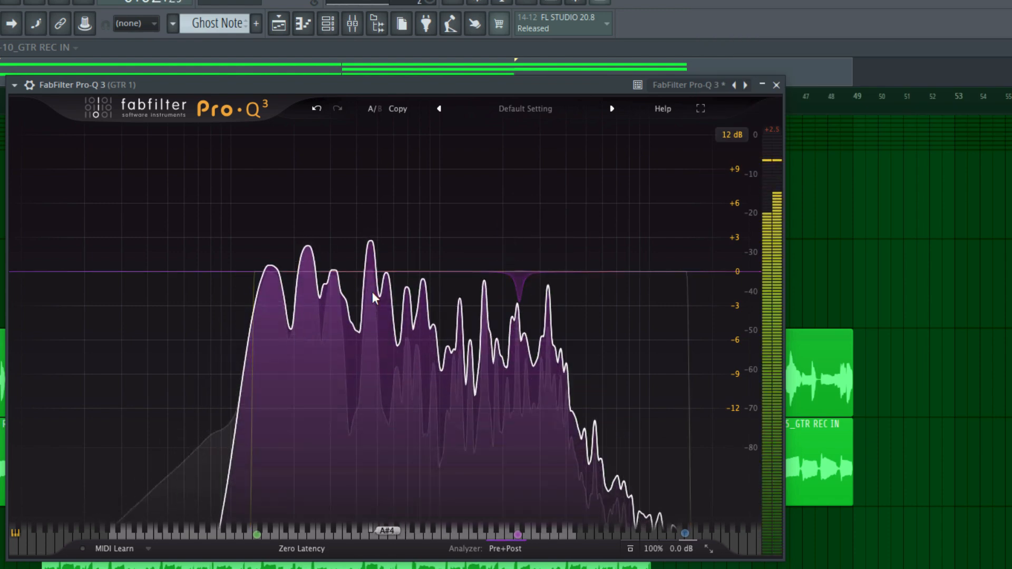
Add bell bands on the resonant peaks at about 281 Hz and 801 Hz, keeping their gain at about 0 dB.
mouse_move(326, 226)
left_click_drag(326, 223, 333, 72)
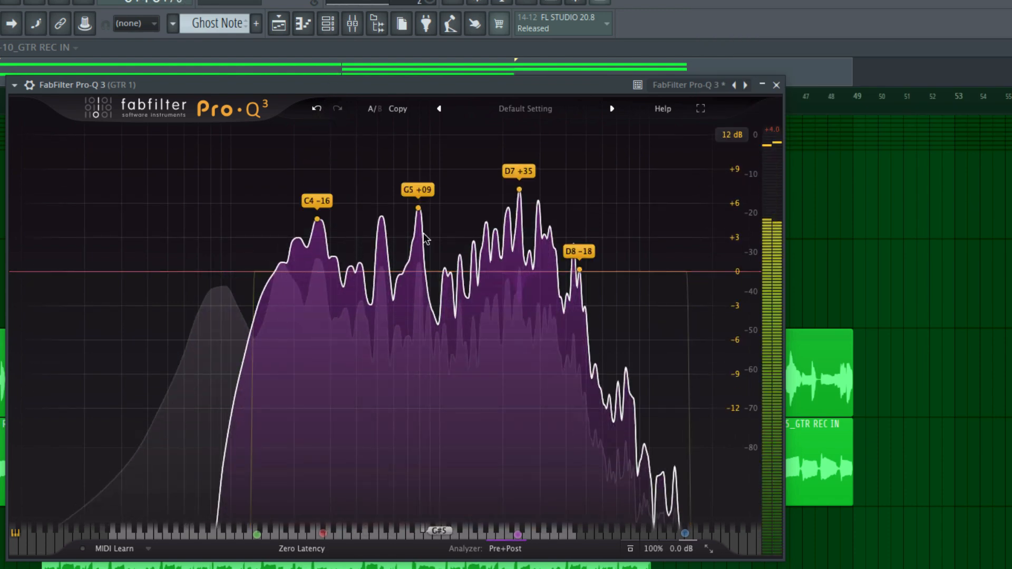
left_click(416, 318)
mouse_move(420, 260)
mouse_move(419, 228)
left_mouse_down()
mouse_move(421, 101)
mouse_move(421, 230)
left_mouse_up()
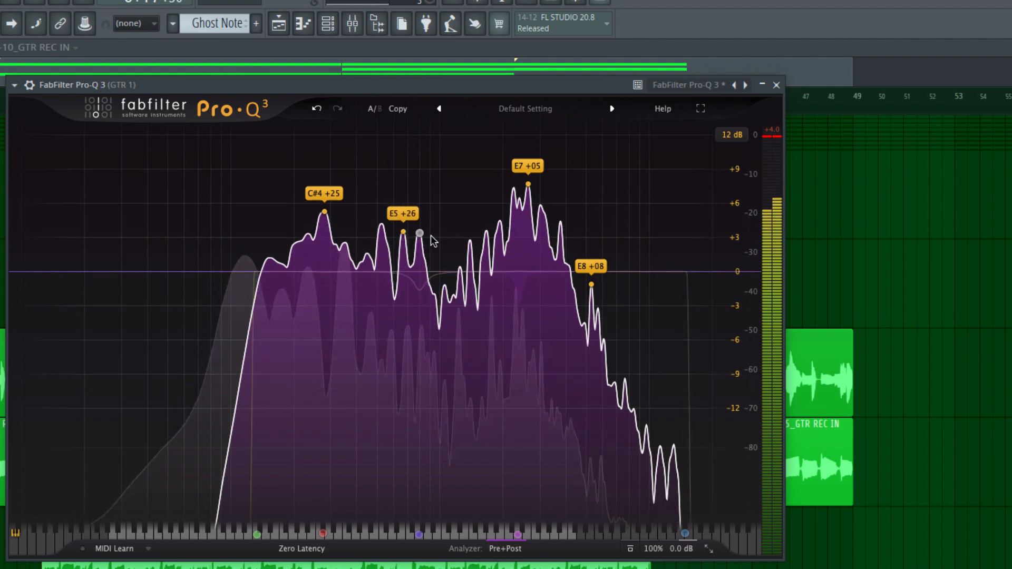
mouse_move(592, 289)
left_click_drag(592, 289, 601, 269)
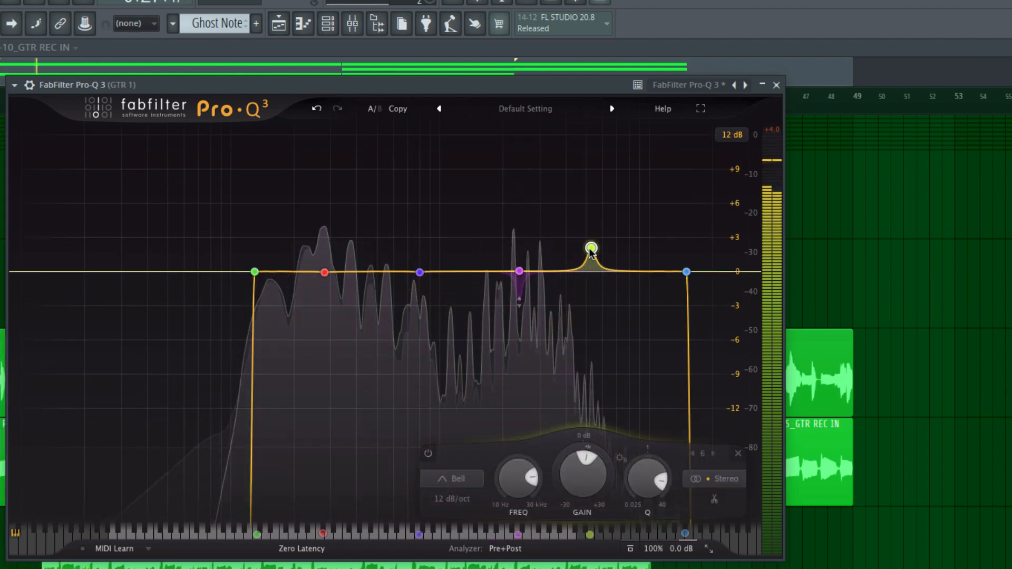
left_click(552, 194)
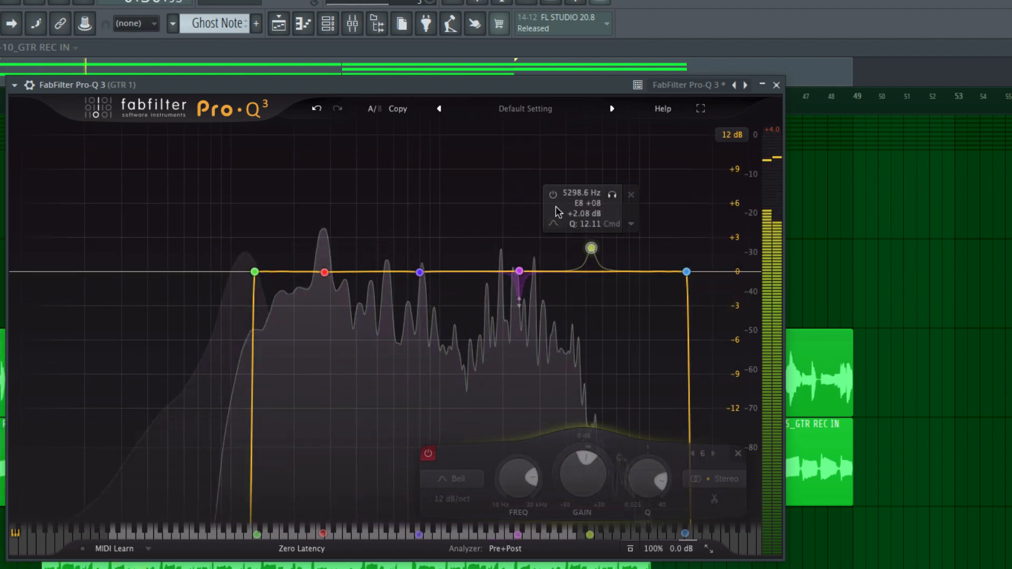
left_click(630, 194)
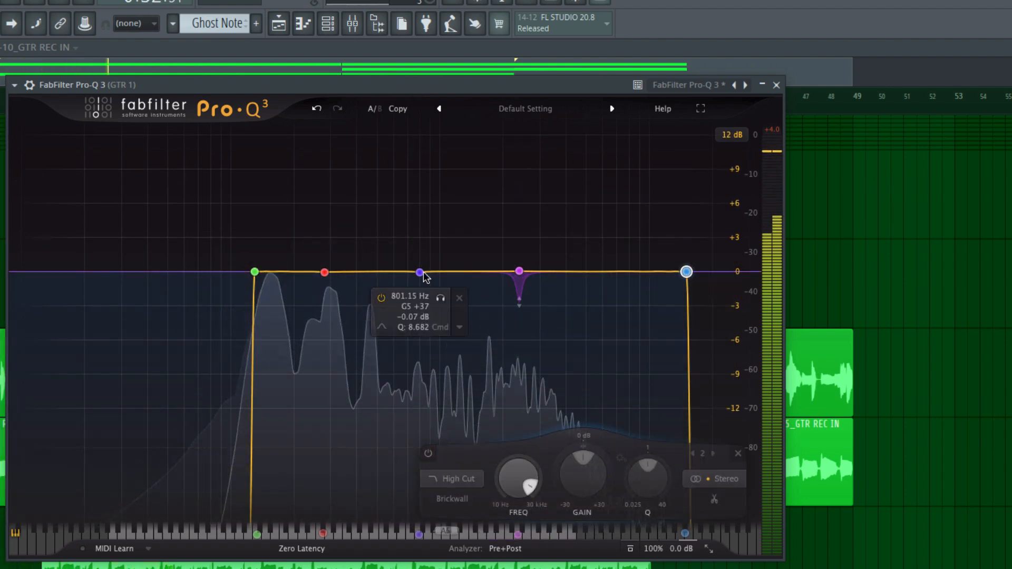
Add another bell band on the 669.23 Hz peak with a gain of about +0.5 dB.
mouse_move(484, 407)
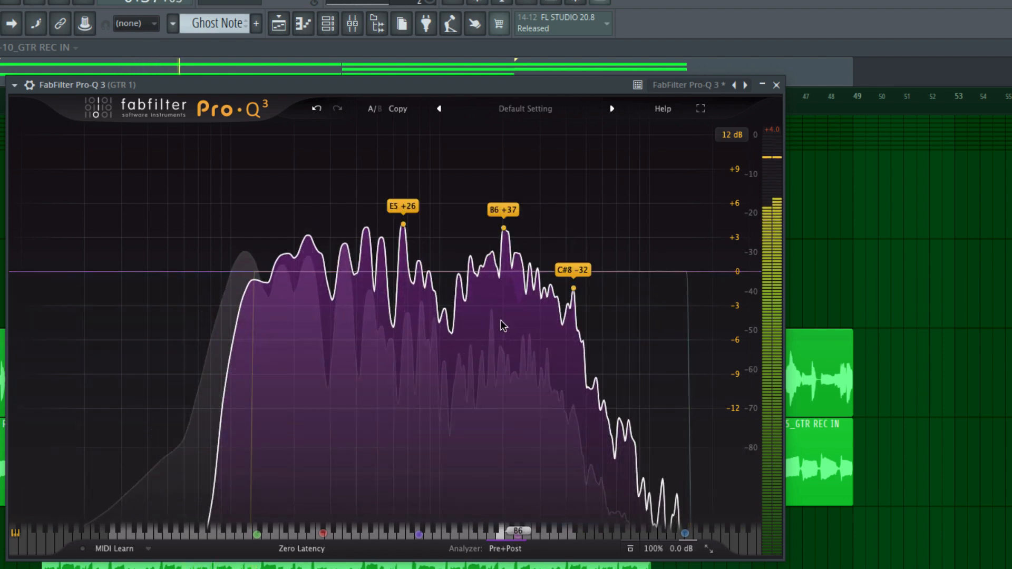
left_click_drag(404, 224, 404, 219)
key("space")
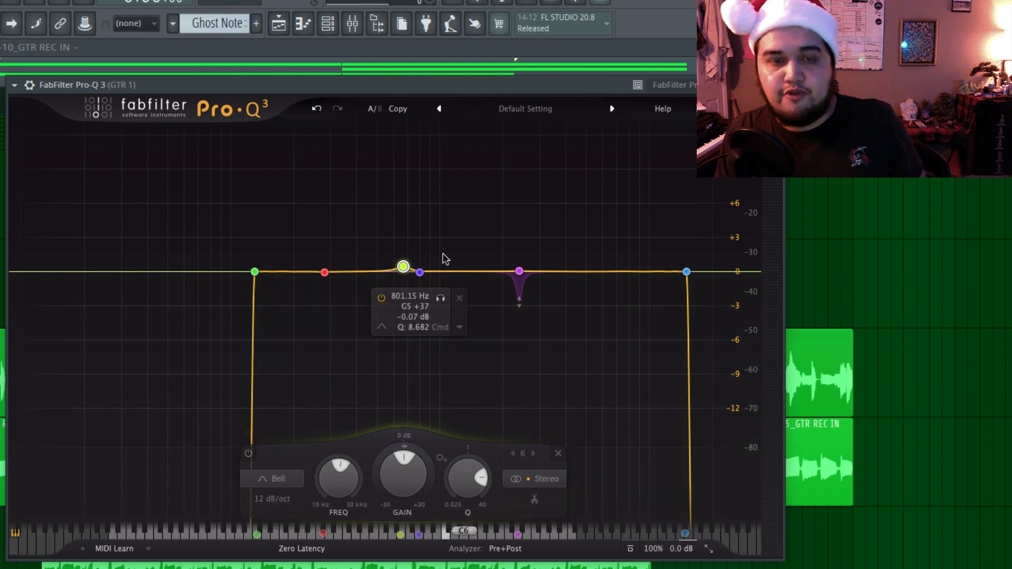
Set the dynamic range of the 281, 669 and 801 Hz bands to about -3.36 dB and narrow the 669 Hz band to a Q of about 21.
left_click_drag(456, 248, 311, 295)
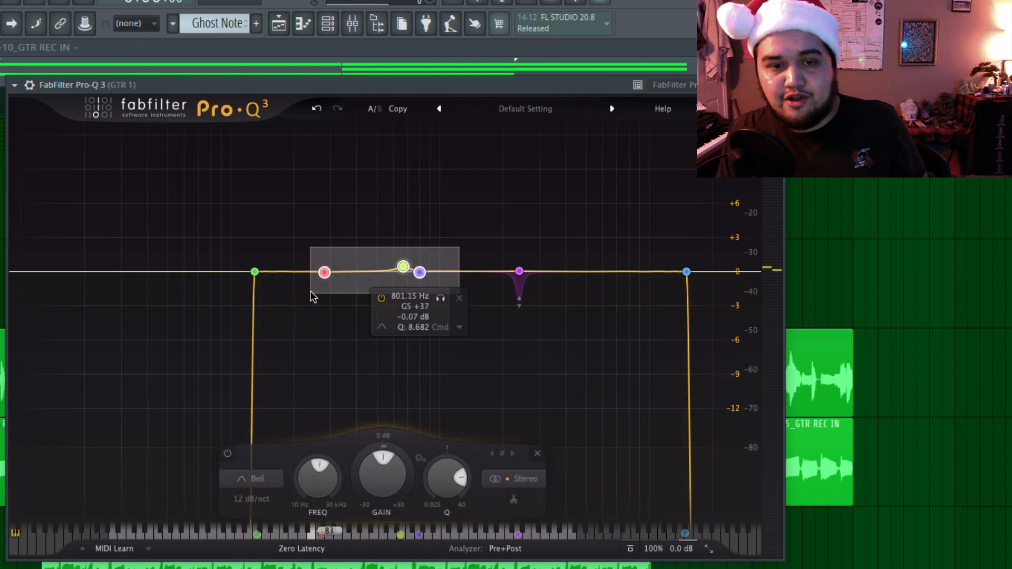
mouse_move(385, 450)
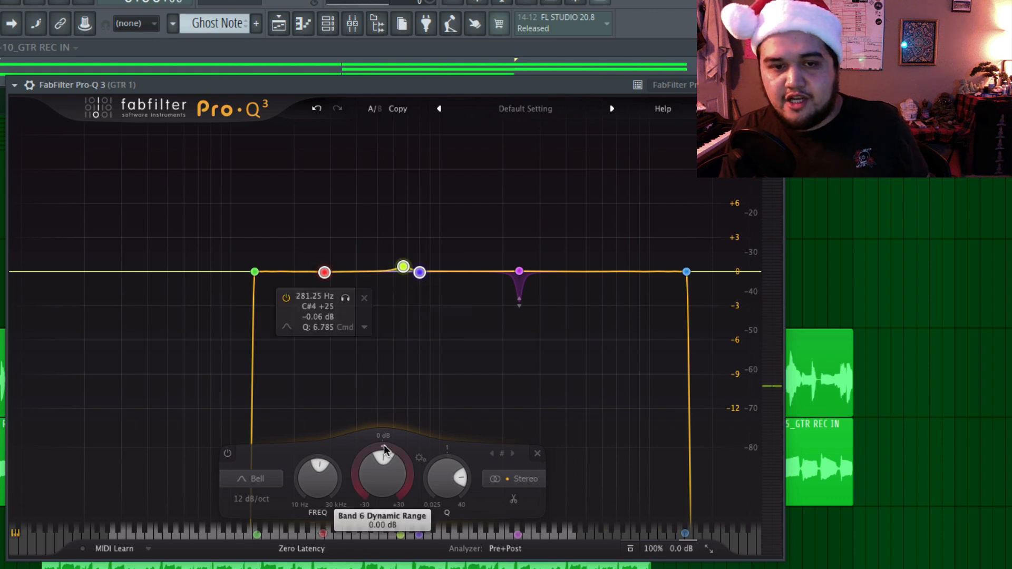
key("space")
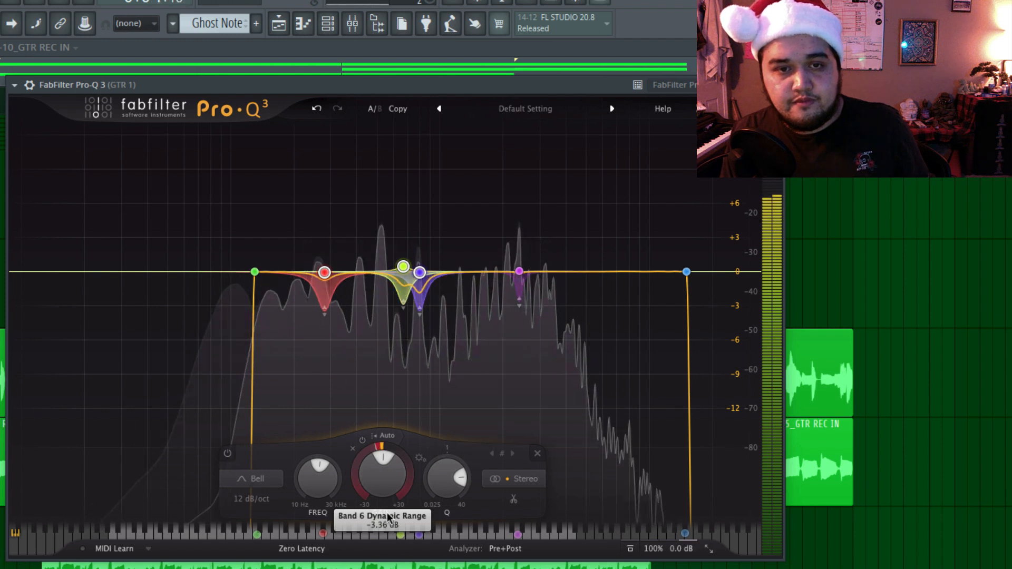
left_click(403, 268)
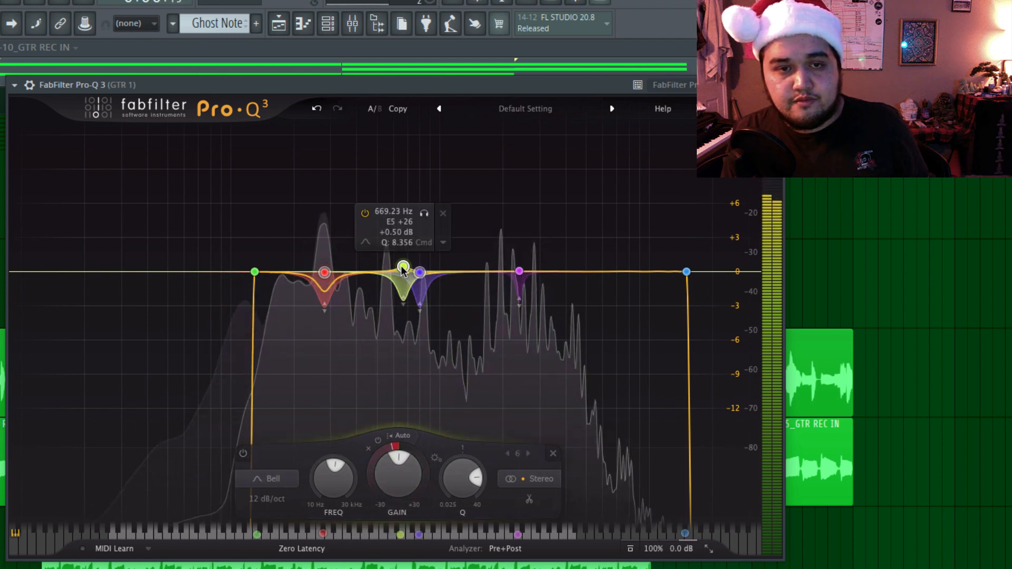
left_click_drag(484, 480, 488, 488)
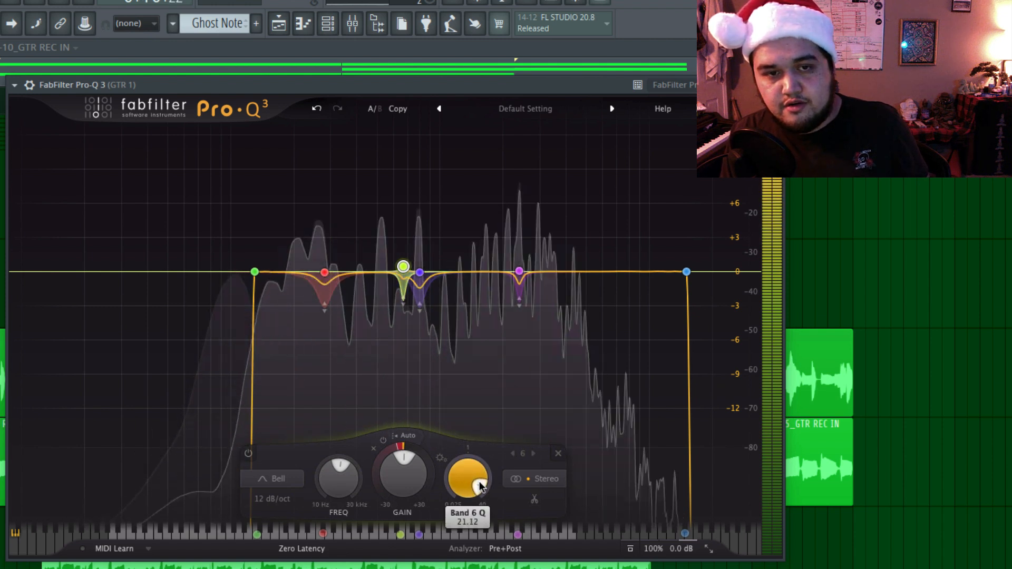
left_click_drag(464, 509, 463, 495)
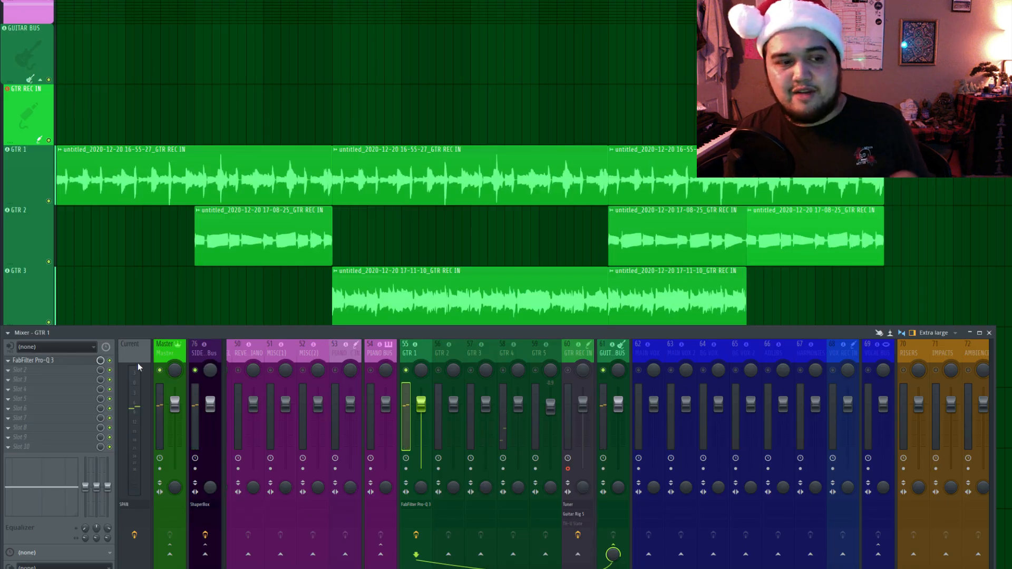
Insert Fruity Parametric EQ 2 in the second effect slot of the GTR 1 mixer track.
left_click(57, 381)
mouse_move(141, 402)
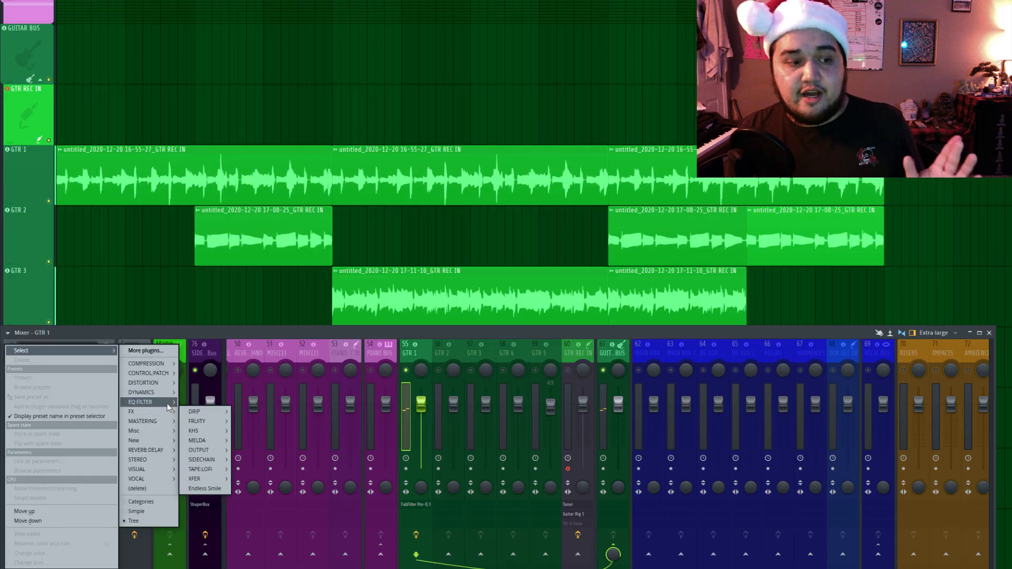
mouse_move(200, 421)
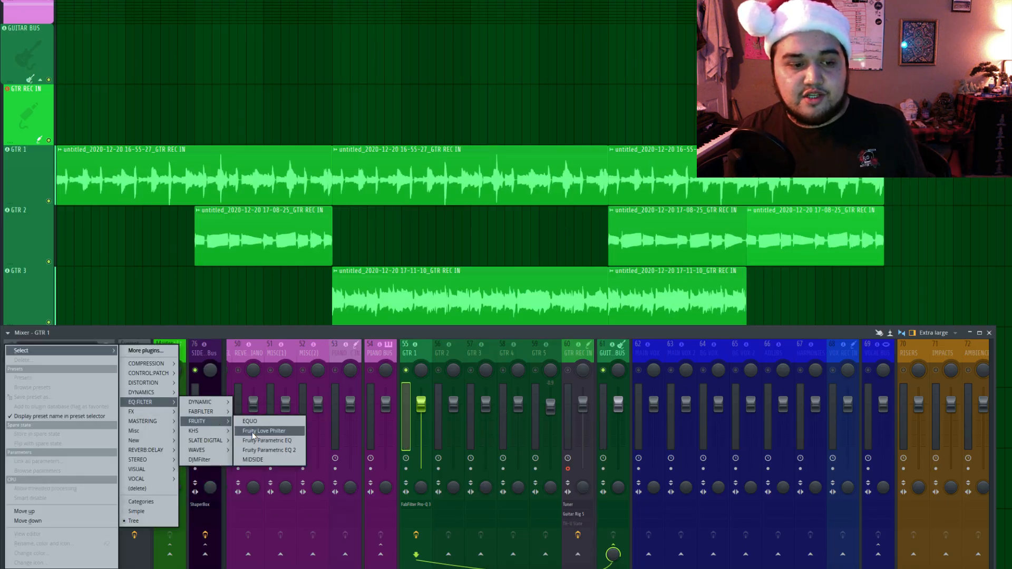
left_click(271, 452)
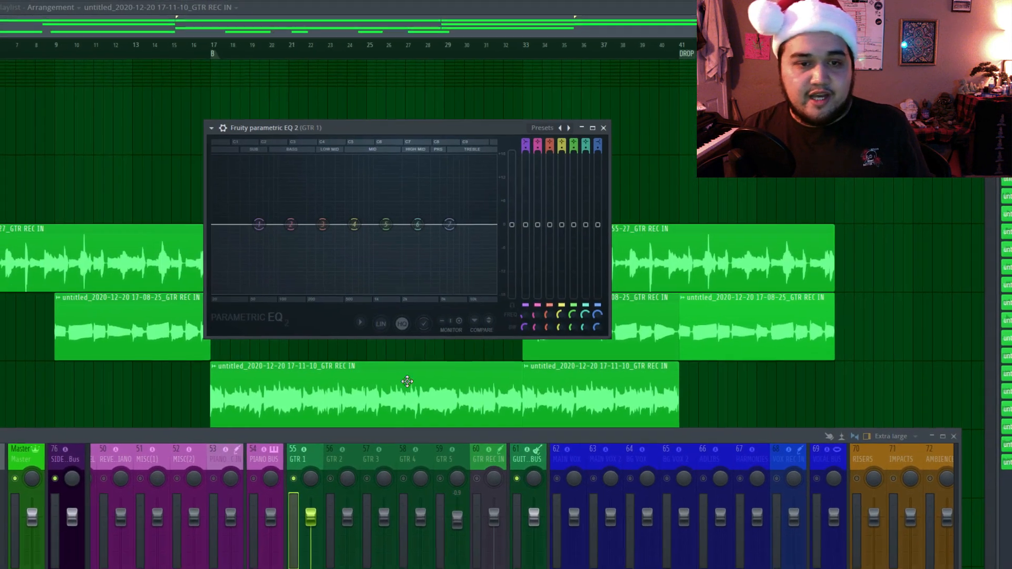
Boost the highs of GTR 1 with band 7 as a moderate high shelf at about 5062 Hz while auditioning.
key("space")
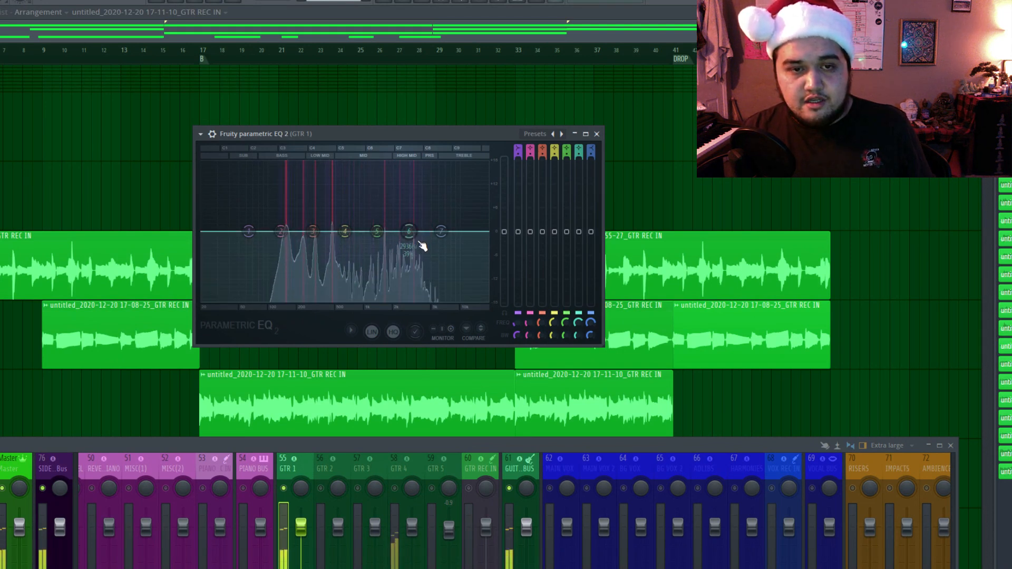
left_click_drag(442, 232, 446, 232)
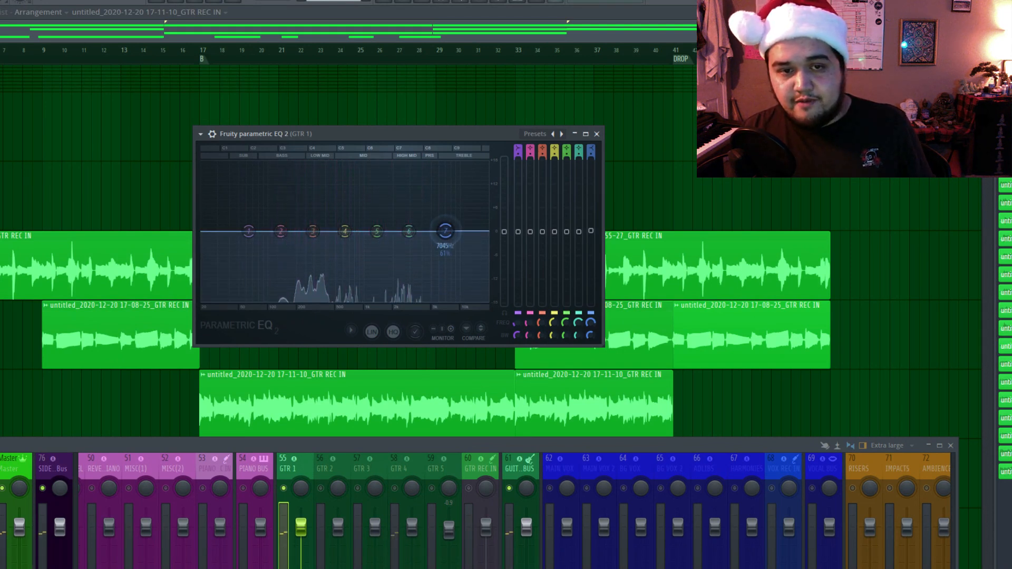
left_click_drag(432, 231, 431, 163)
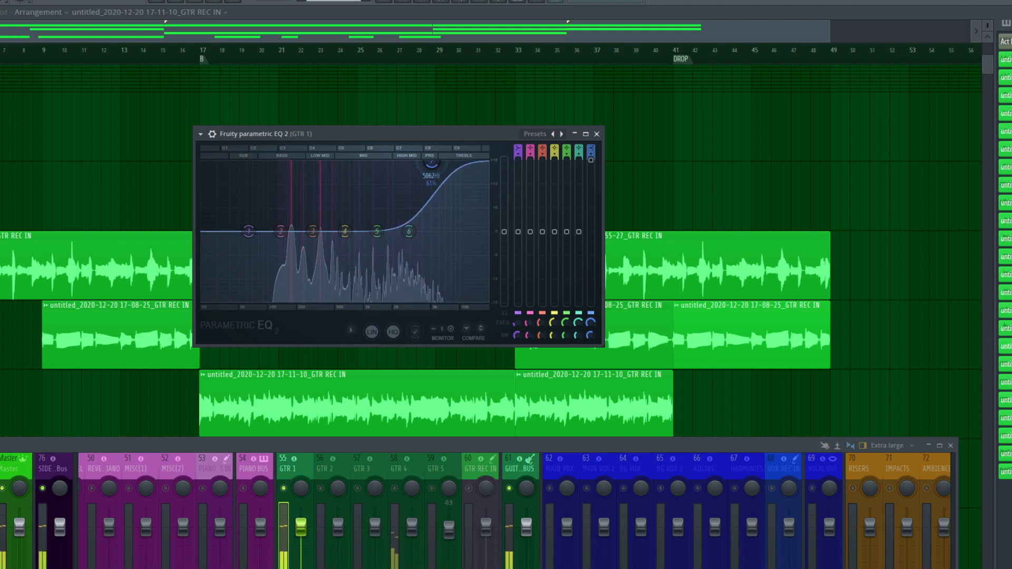
left_click_drag(592, 167, 591, 201)
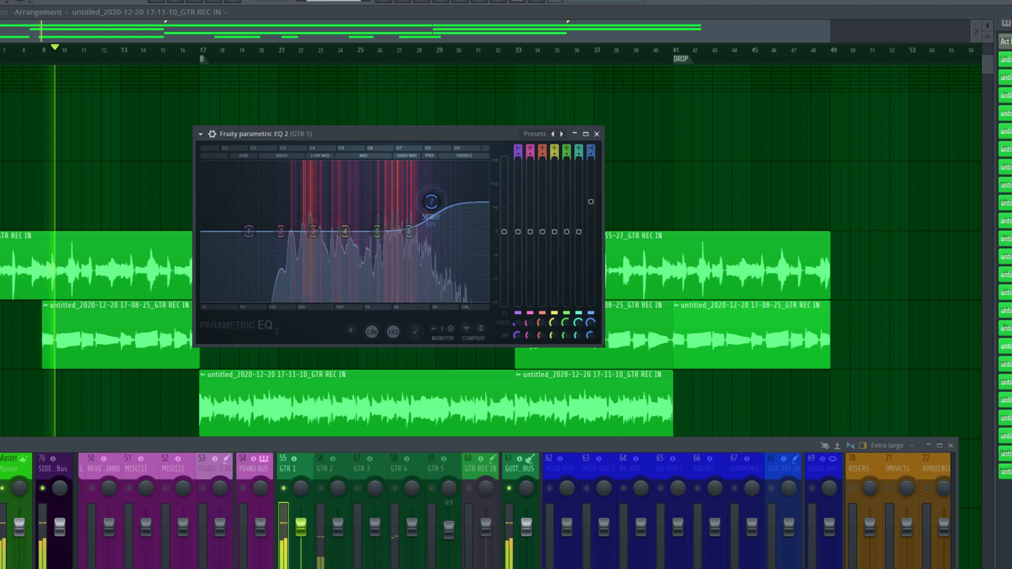
left_click_drag(591, 202, 591, 205)
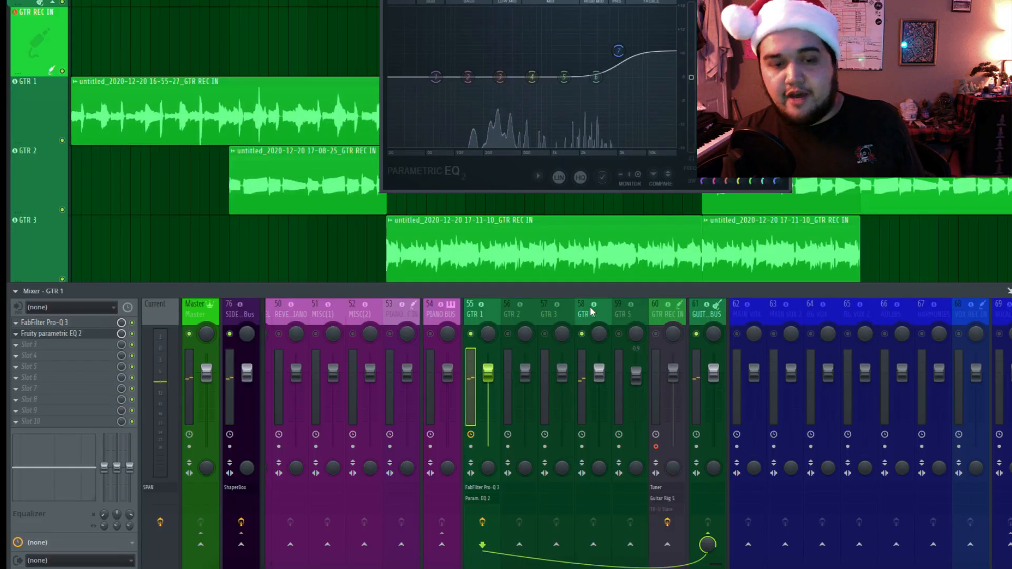
Select the GTR 4 mixer track, audition it, and lower its volume to -6.0 dB.
left_click(403, 461)
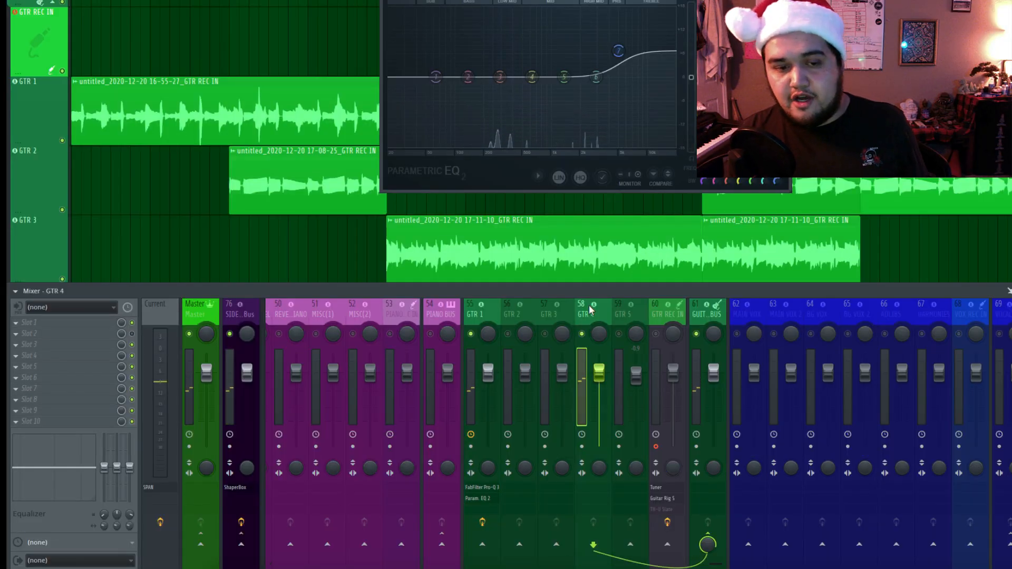
key("space")
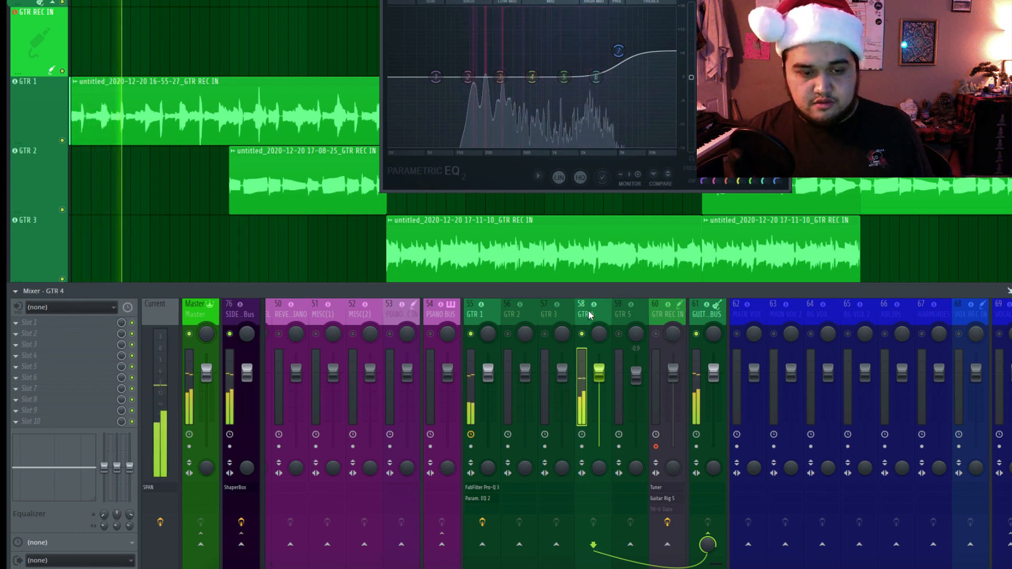
key("space")
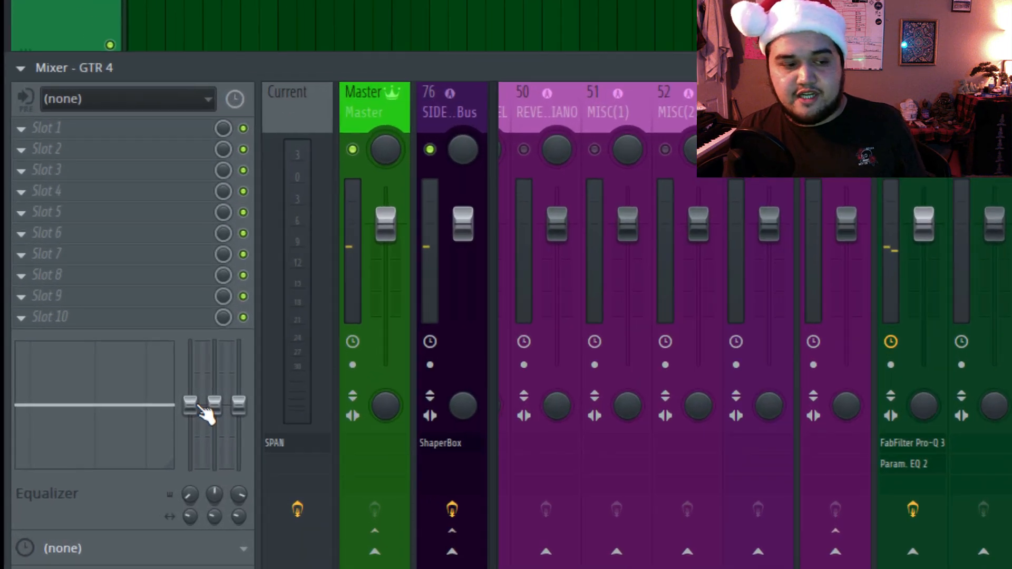
Set GTR 4's mixer equalizer to -18.0 at 486 Hz, 5.4 at 2.1k and 1.2 at 8.0k while auditioning.
key("space")
left_click_drag(289, 349, 285, 451)
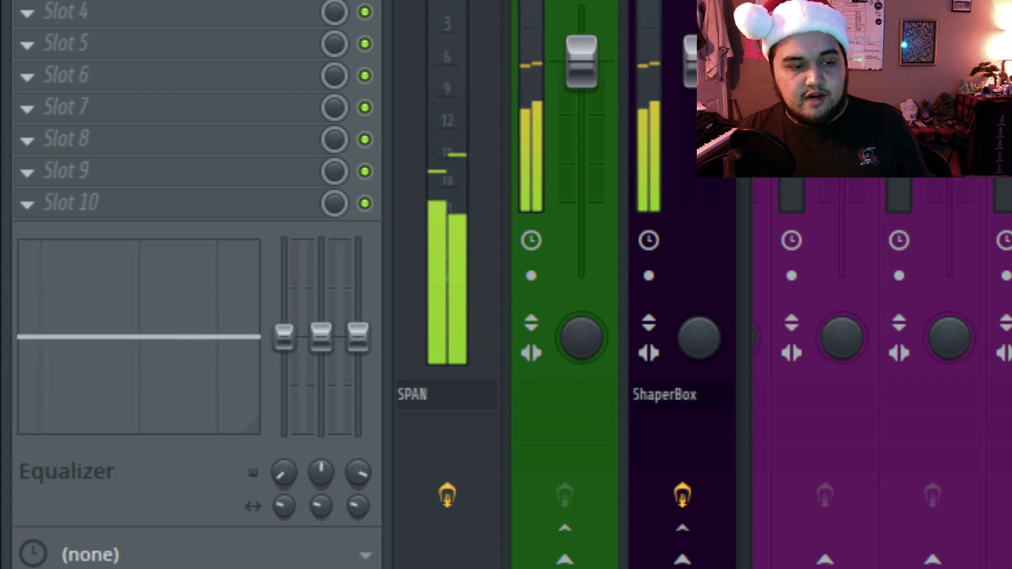
left_click_drag(287, 343, 291, 460)
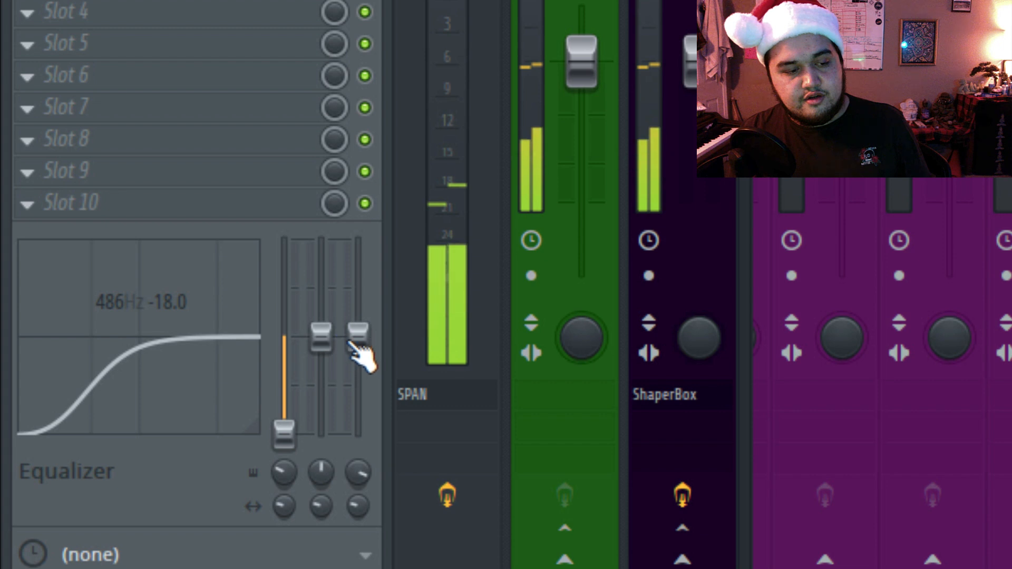
left_click_drag(358, 335, 320, 315)
mouse_move(147, 323)
left_mouse_down()
mouse_move(154, 298)
mouse_move(174, 313)
mouse_move(141, 315)
left_mouse_up()
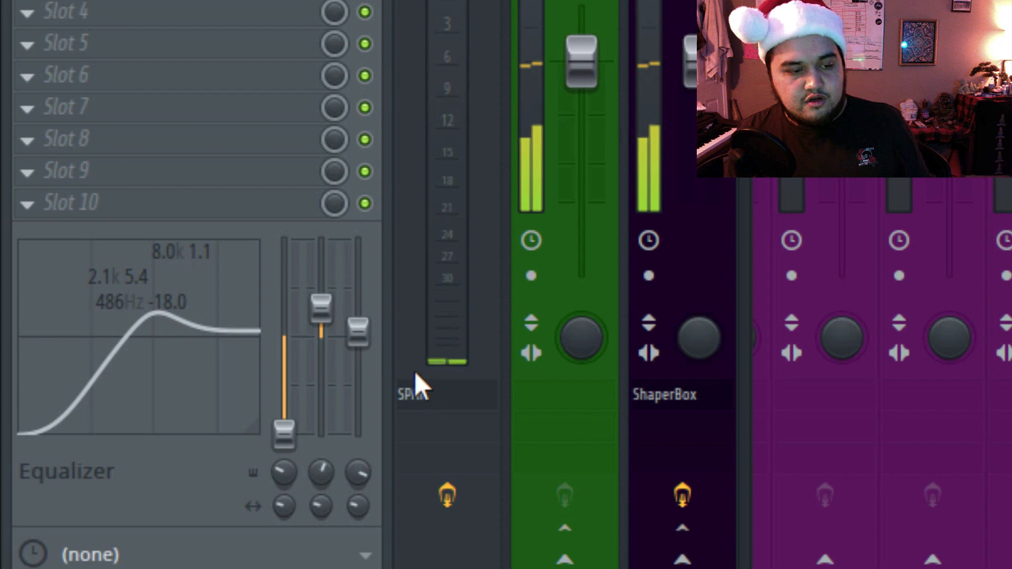
left_click_drag(363, 336, 363, 335)
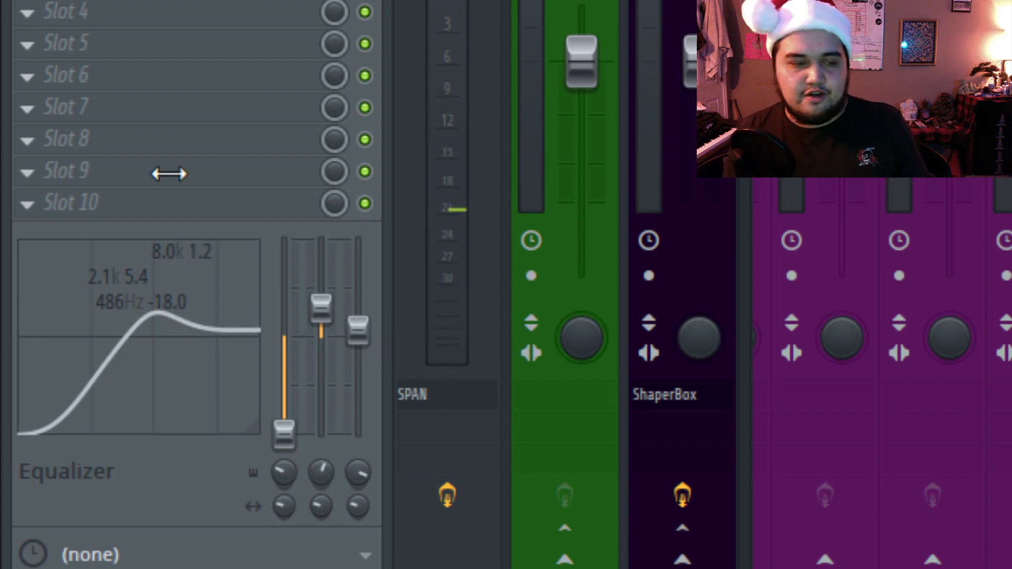
Insert RC-20 Retro Color in the first effect slot of the GTR 4 mixer track.
left_click(14, 222)
mouse_move(36, 205)
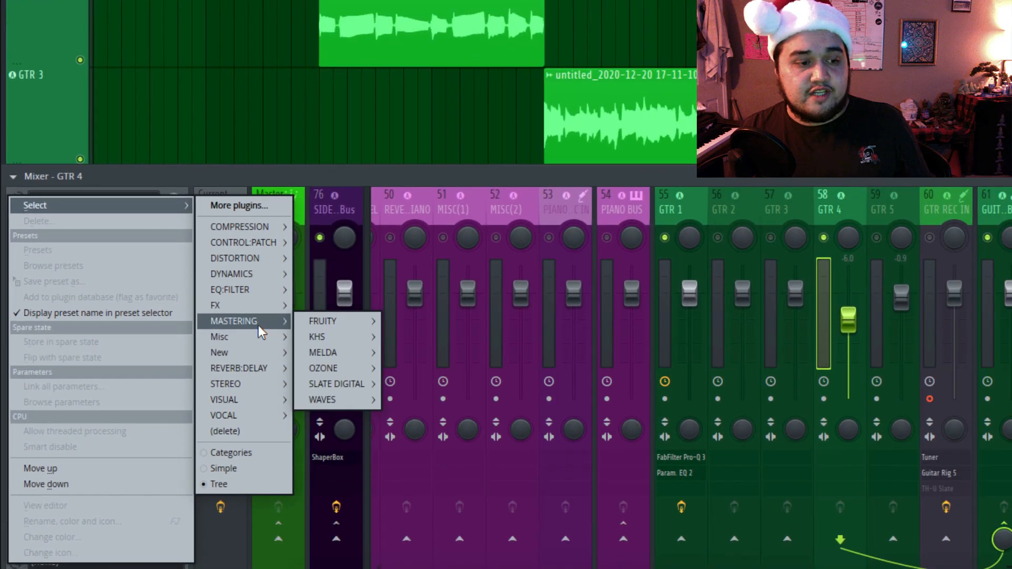
mouse_move(256, 306)
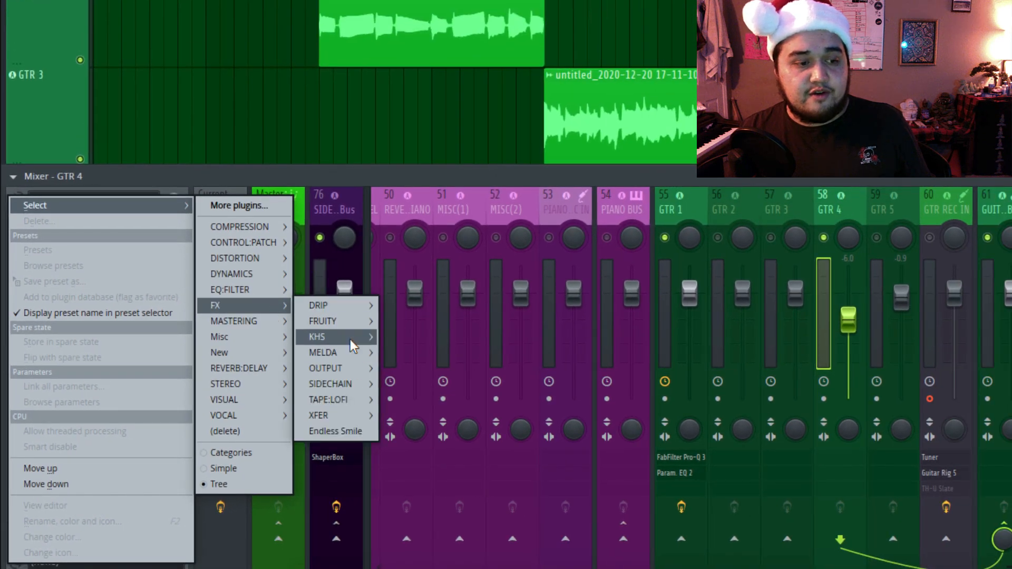
left_click(415, 420)
Load the user preset PG INST Guitar Is 27s Depressed in RC-20 and raise its Wobble and Space amounts.
scroll(257, 240, "down", 1)
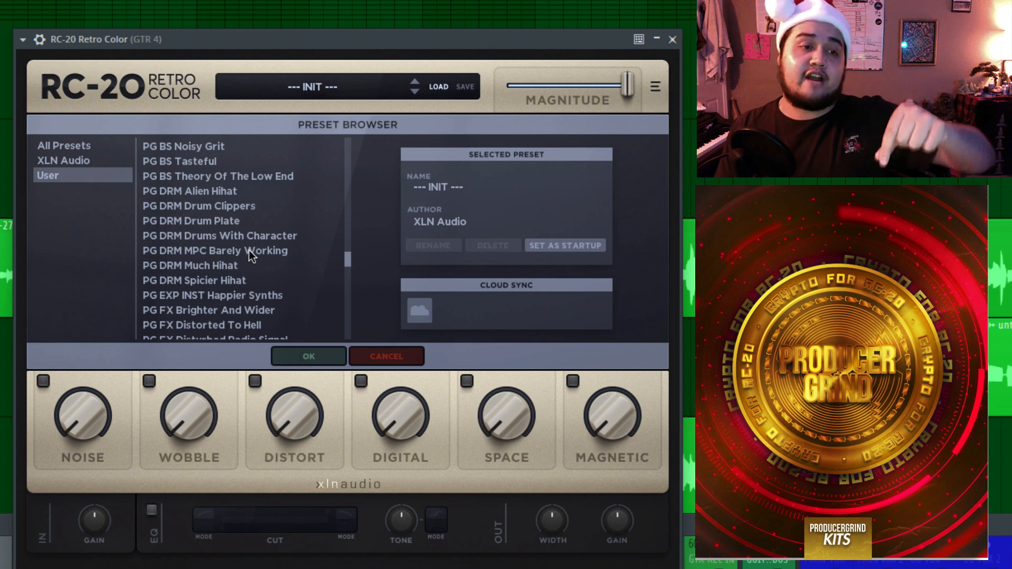
scroll(250, 252, "down", 4)
scroll(248, 252, "down", 5)
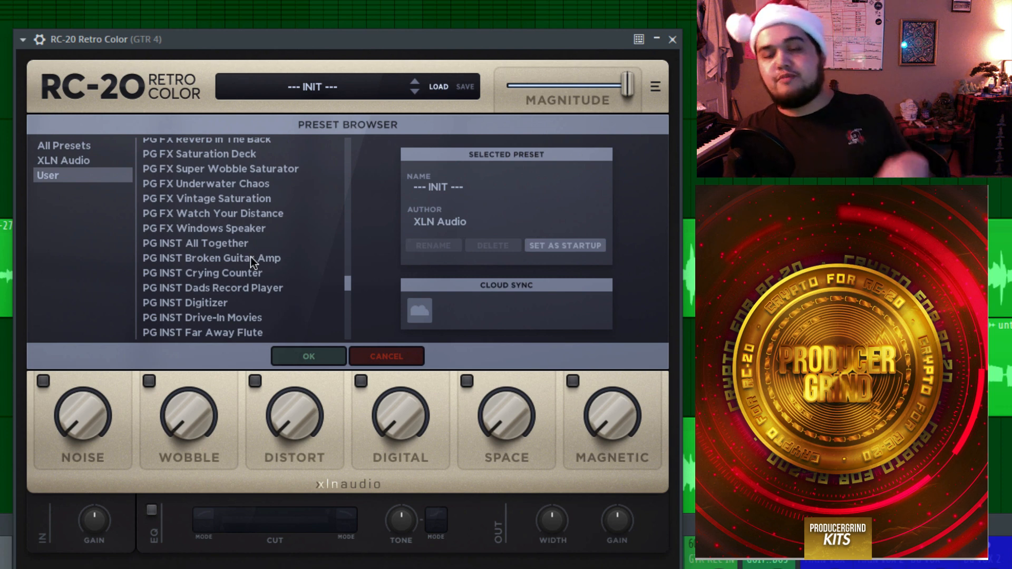
scroll(251, 258, "down", 1)
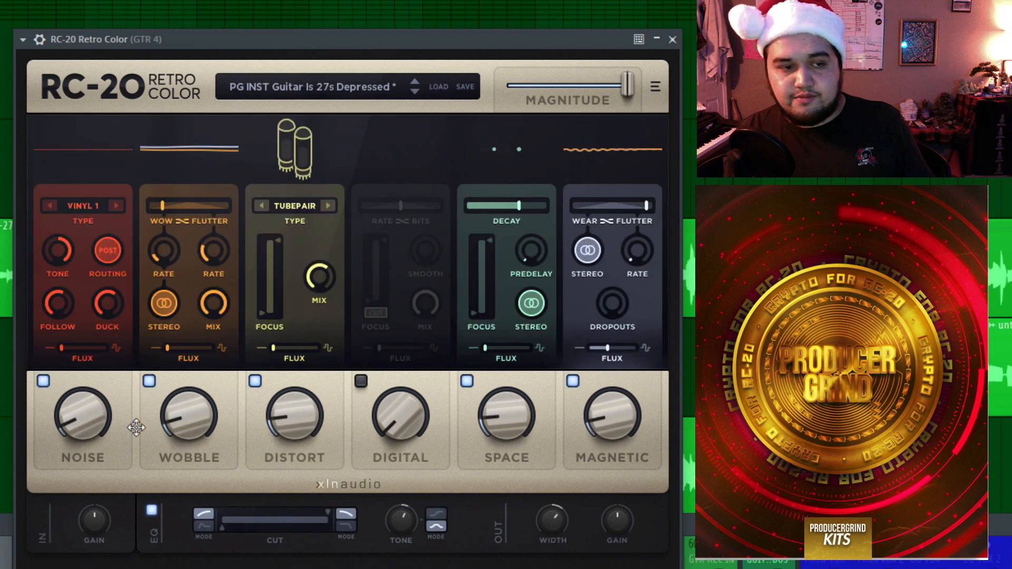
left_click_drag(202, 417, 217, 368)
left_click_drag(506, 414, 538, 384)
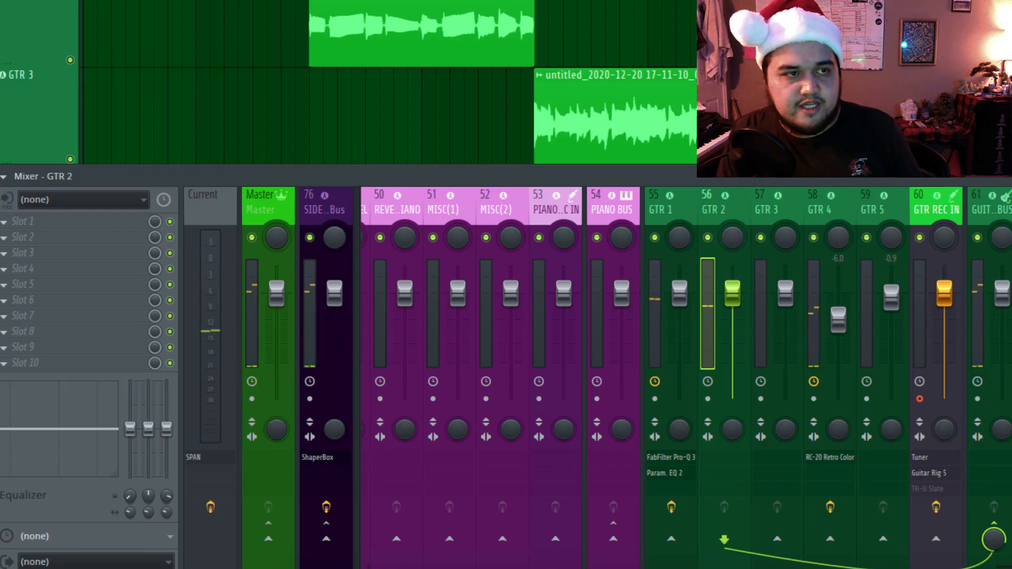
Solo the GTR 2 mixer track during playback and slightly adjust its stereo separation.
key("F9")
key("space")
key("space")
key("F9")
key("space")
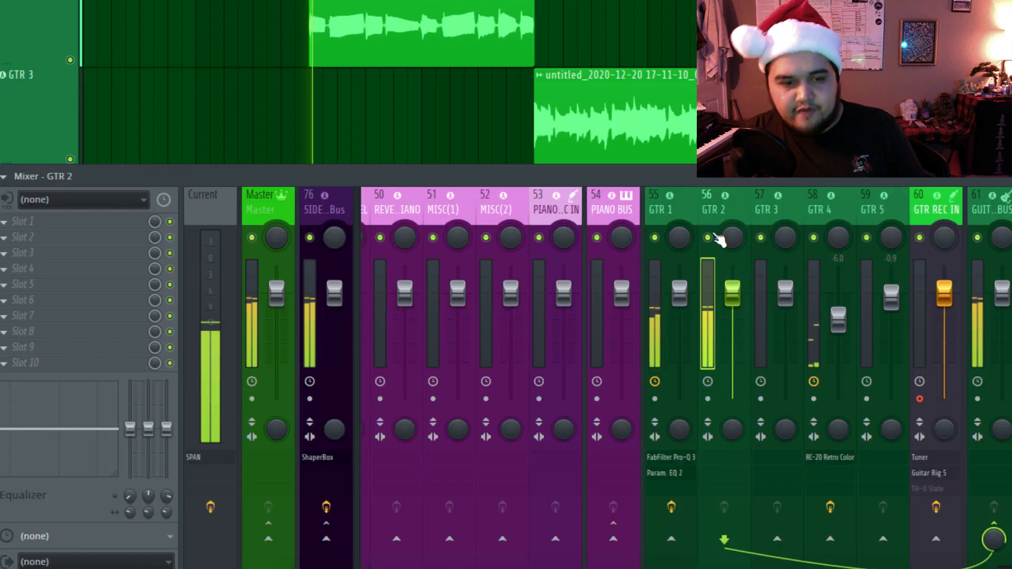
right_click(708, 237)
left_click_drag(733, 430, 733, 410)
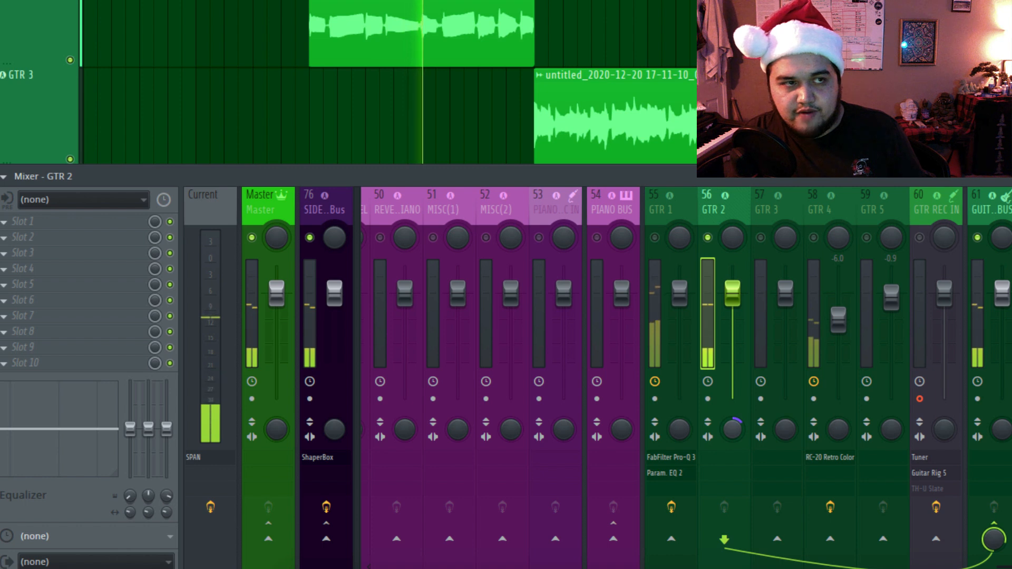
Insert Fruity Parametric EQ 2 in the first effect slot of the GTR 2 mixer track.
left_click(31, 225)
mouse_move(217, 292)
mouse_move(321, 306)
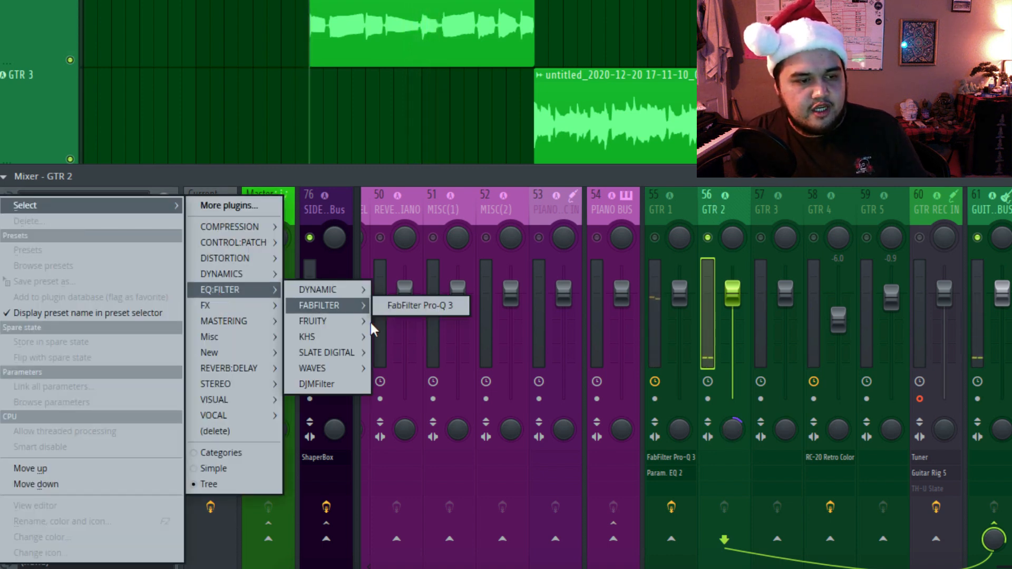
mouse_move(369, 321)
left_click(430, 369)
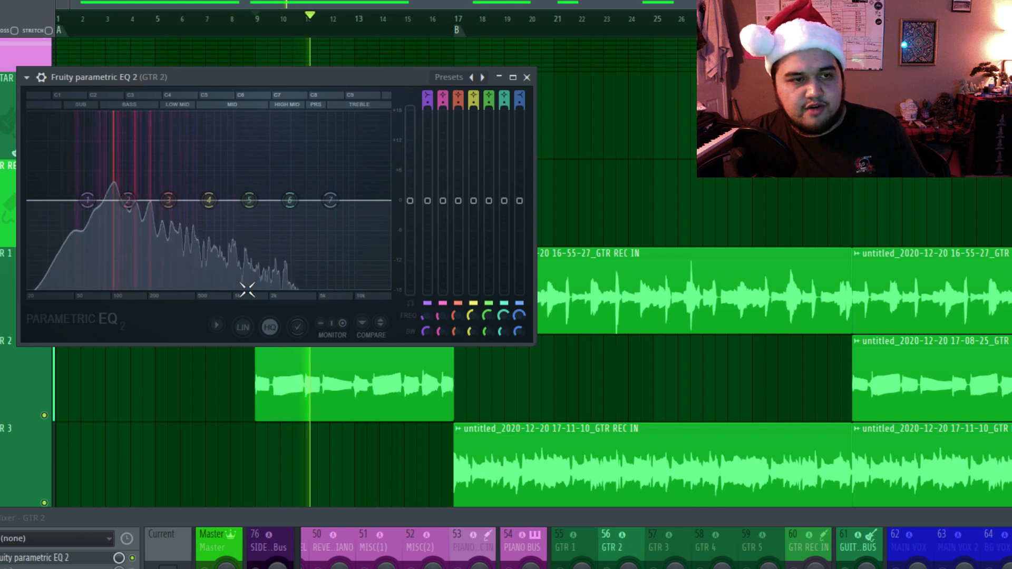
key("space")
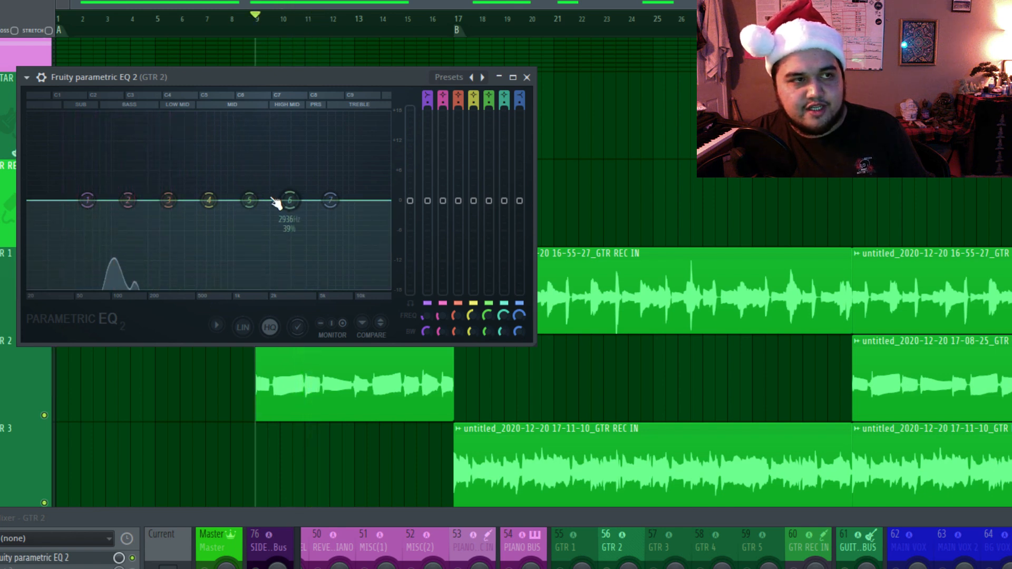
Roll off GTR 2's highs with EQ band 7 at about 2 kHz while auditioning.
left_click_drag(330, 200, 289, 282)
key("space")
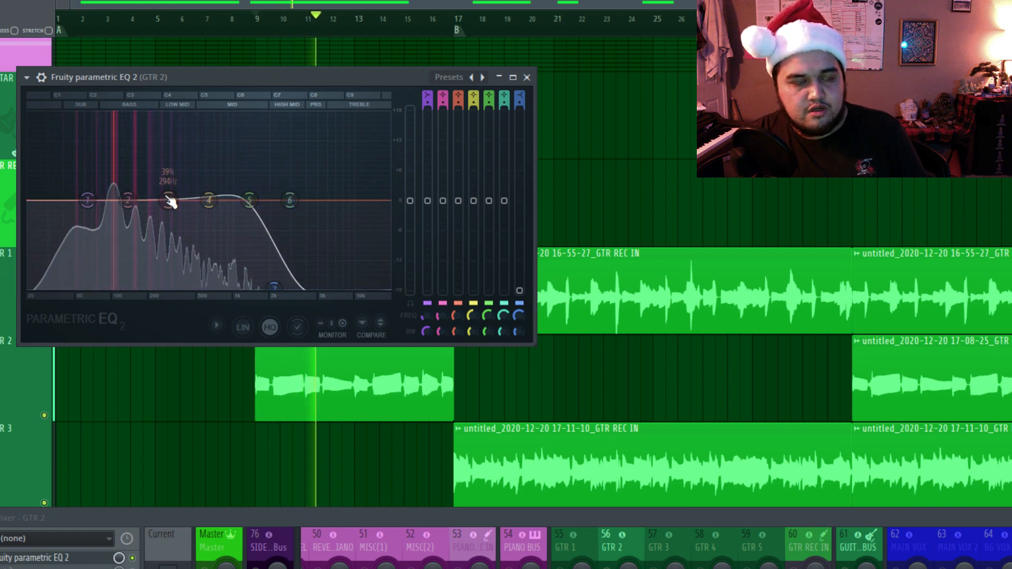
key("space")
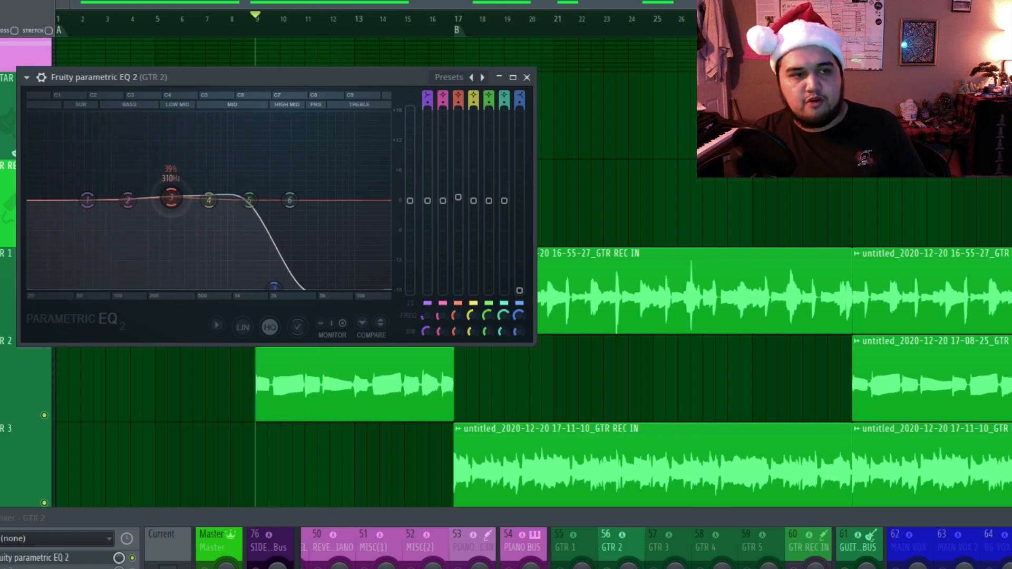
Raise GTR 2's EQ band 3 slightly near 310 Hz and band 5 near 1274 Hz, and cut band 4 between them.
key("space")
mouse_move(170, 192)
left_mouse_down()
mouse_move(170, 209)
mouse_move(174, 192)
left_mouse_up()
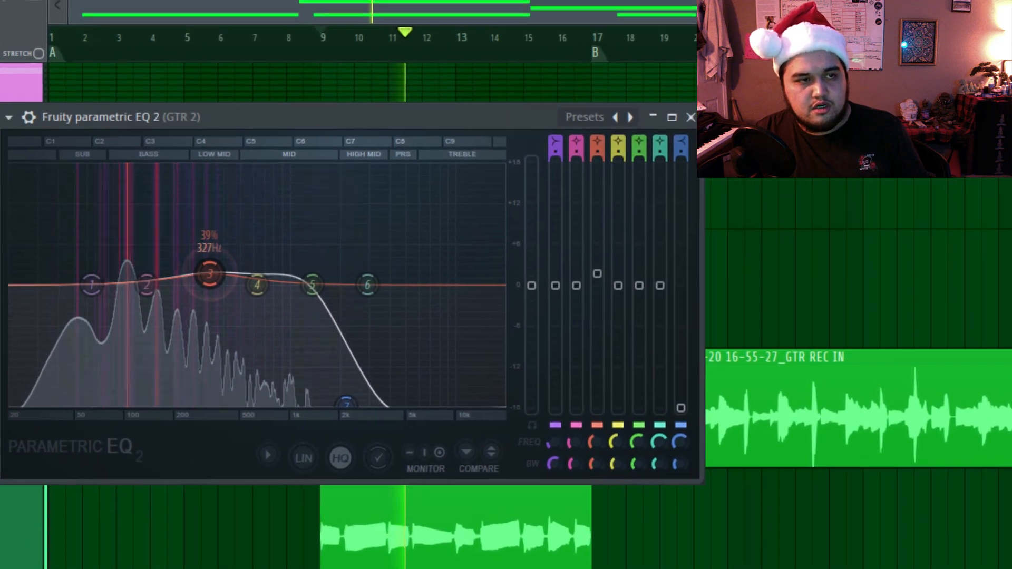
mouse_move(210, 274)
left_mouse_down()
mouse_move(218, 268)
mouse_move(206, 280)
left_mouse_up()
left_click_drag(312, 278, 307, 281)
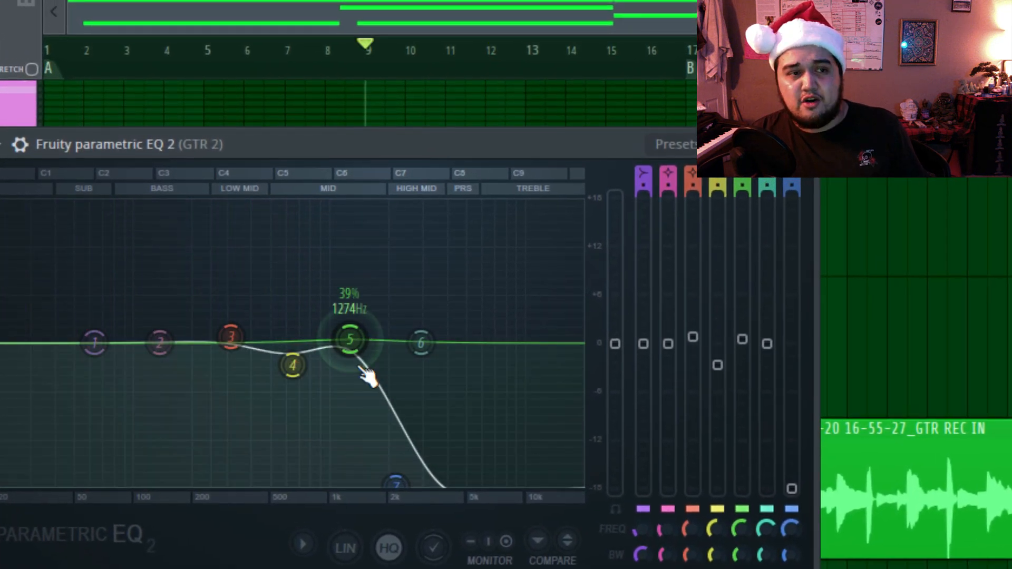
mouse_move(293, 364)
left_mouse_down()
mouse_move(293, 344)
mouse_move(292, 378)
left_mouse_up()
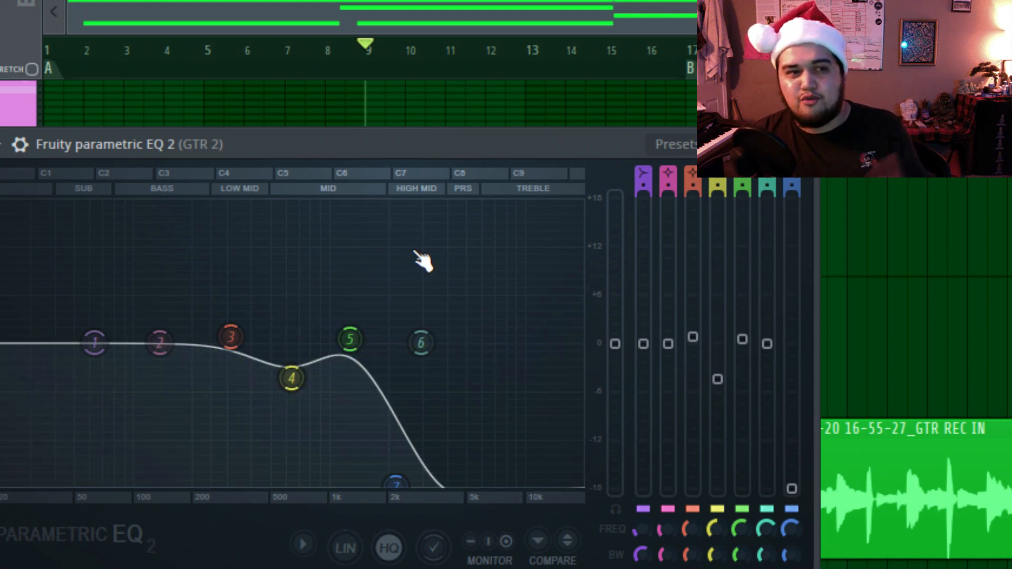
Boost bands 5 and 3 further, deepen the band 4 cut and dip band 2 near 134 Hz during playback.
mouse_move(379, 352)
left_click_drag(369, 351, 382, 324)
key("space")
left_click_drag(294, 376, 293, 380)
left_click_drag(229, 342, 231, 332)
left_click_drag(160, 344, 158, 349)
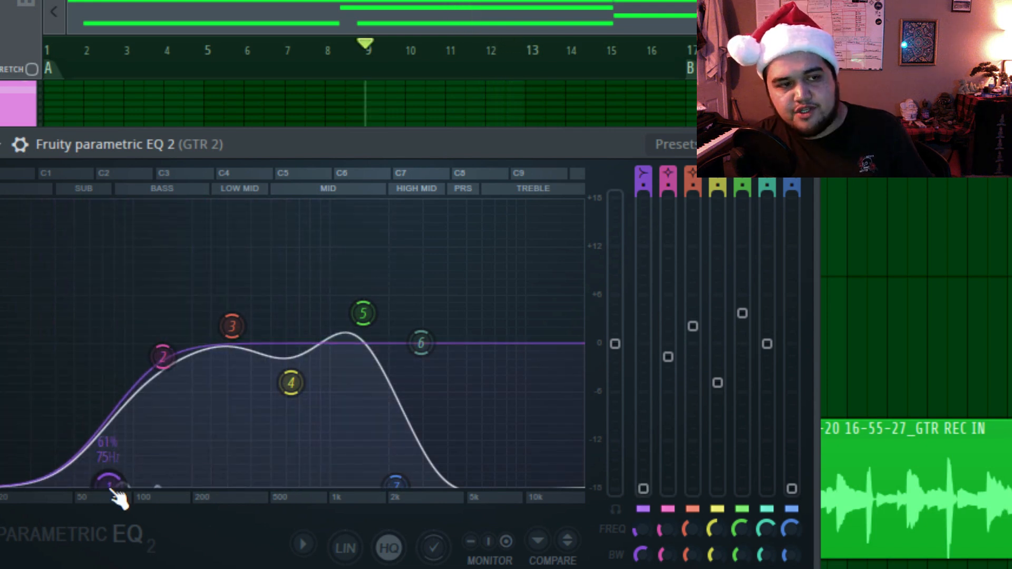
Shape band 1 of GTR 2's EQ into a low cut at 30 Hz with 45% bandwidth.
scroll(110, 489, "down", 2)
scroll(112, 490, "down", 2)
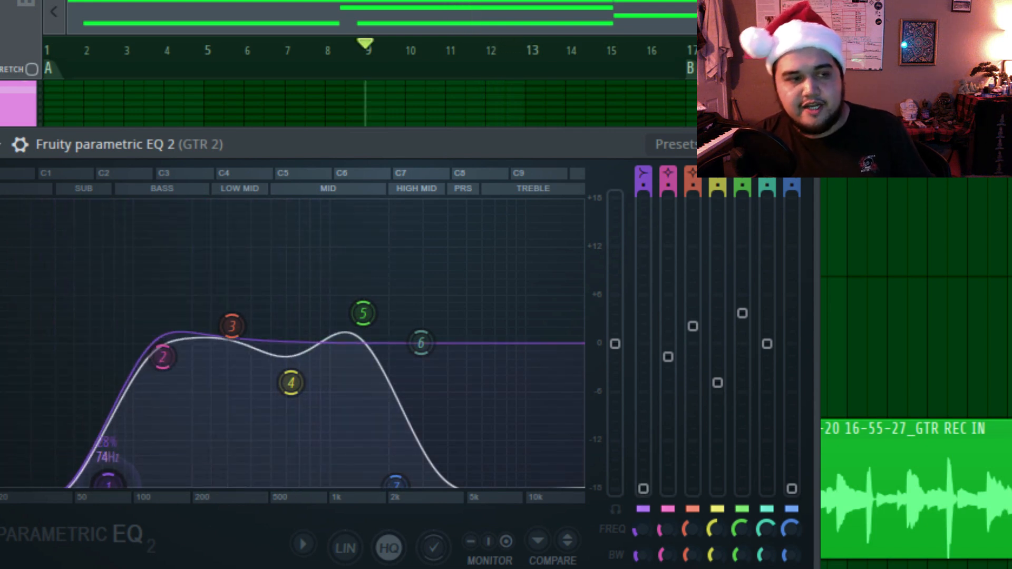
left_click_drag(109, 486, 32, 485)
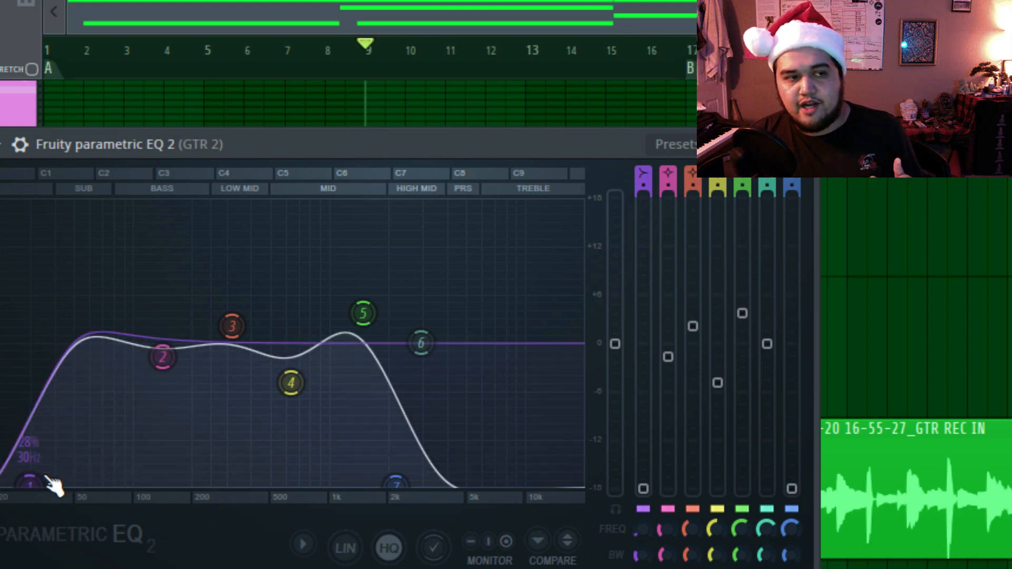
scroll(48, 481, "up", 4)
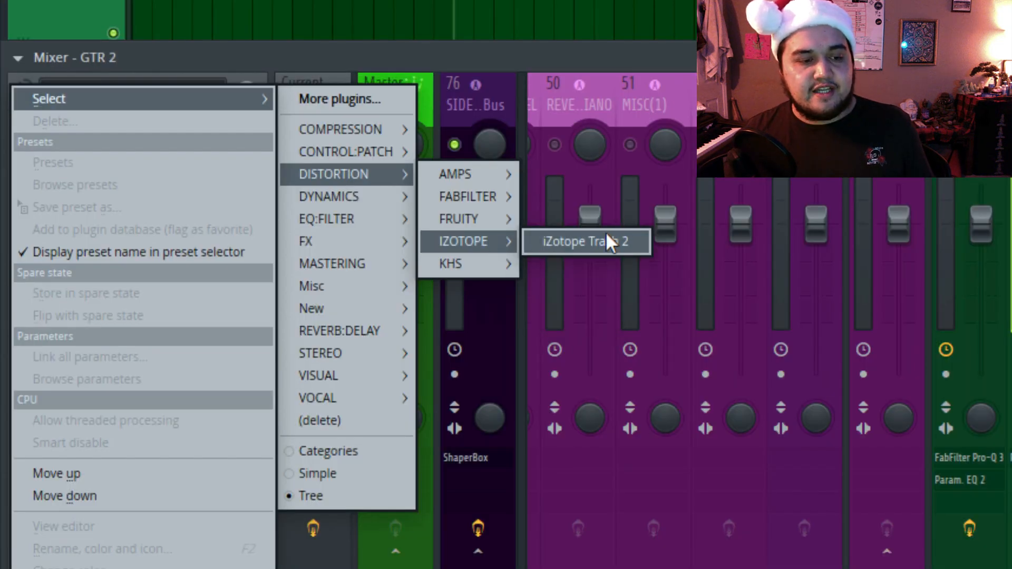
Insert iZotope Trash 2 in GTR 2's second effect slot and dismiss its preset manager.
left_click(606, 237)
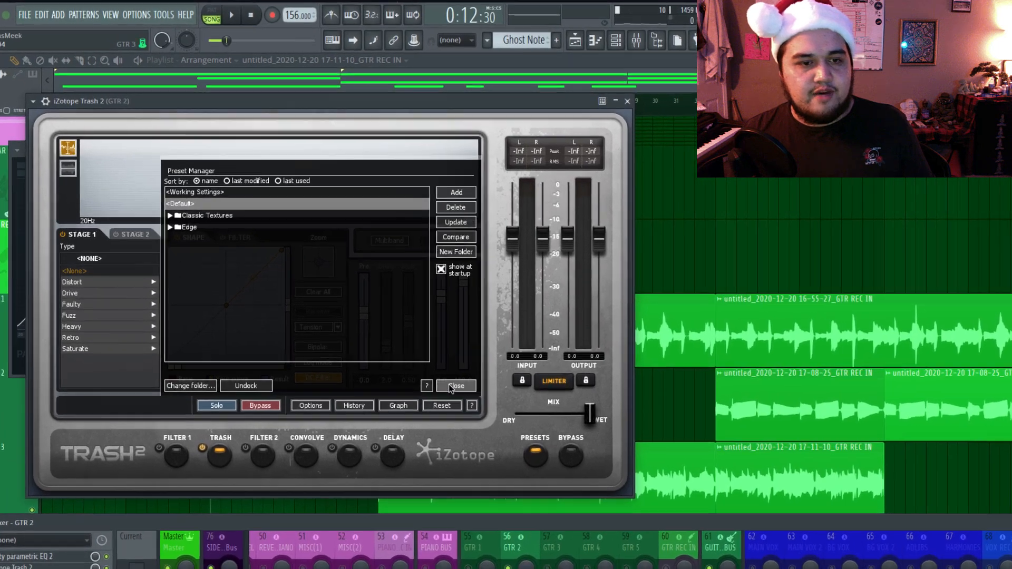
left_click(402, 340)
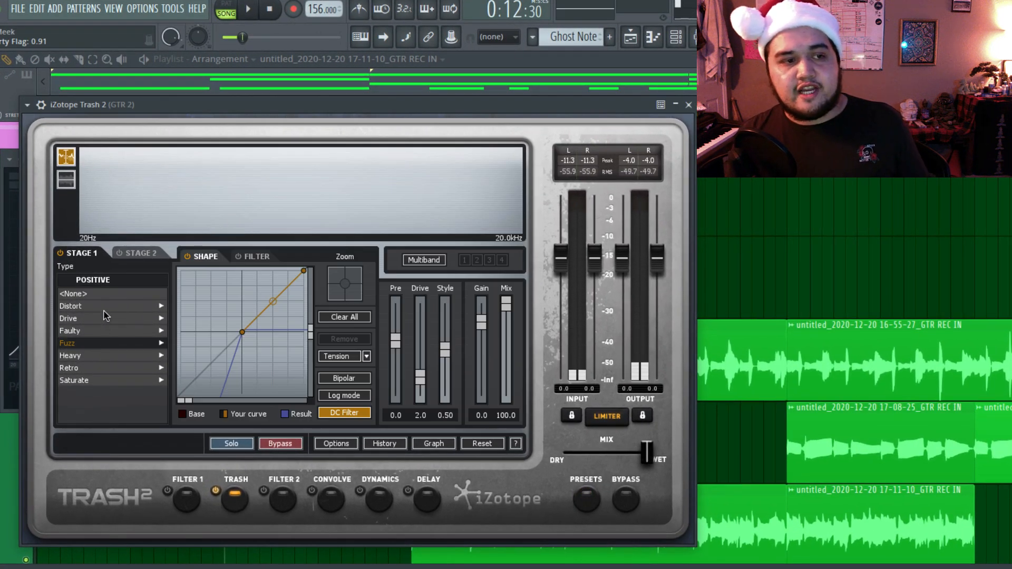
Audition Trash 2's Stage 1 Distort types, from Crispy through Double Stages, and select Harmonic Control.
left_click(107, 312)
key("space")
left_click(112, 320)
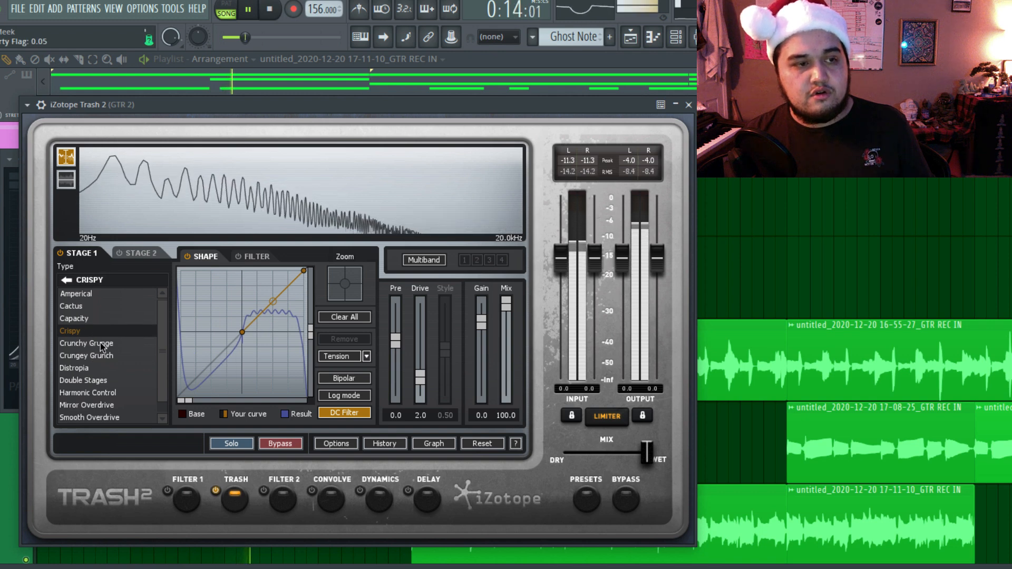
left_click(95, 344)
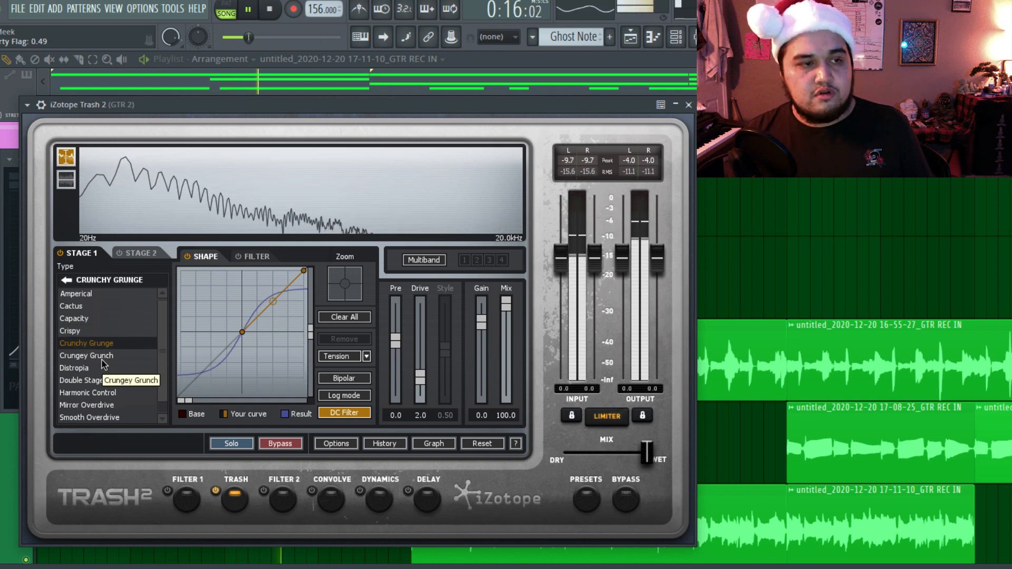
left_click(104, 363)
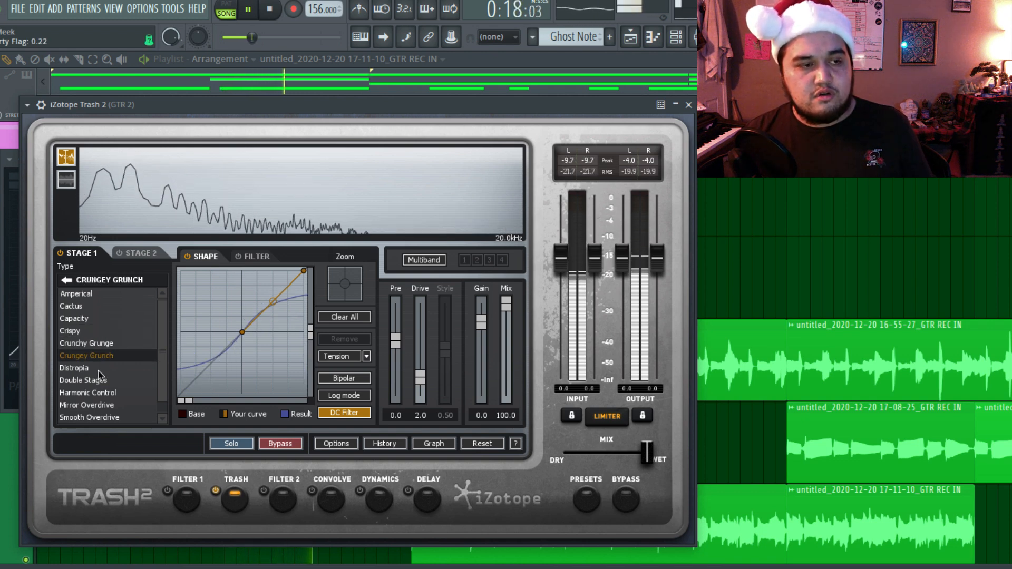
left_click(98, 372)
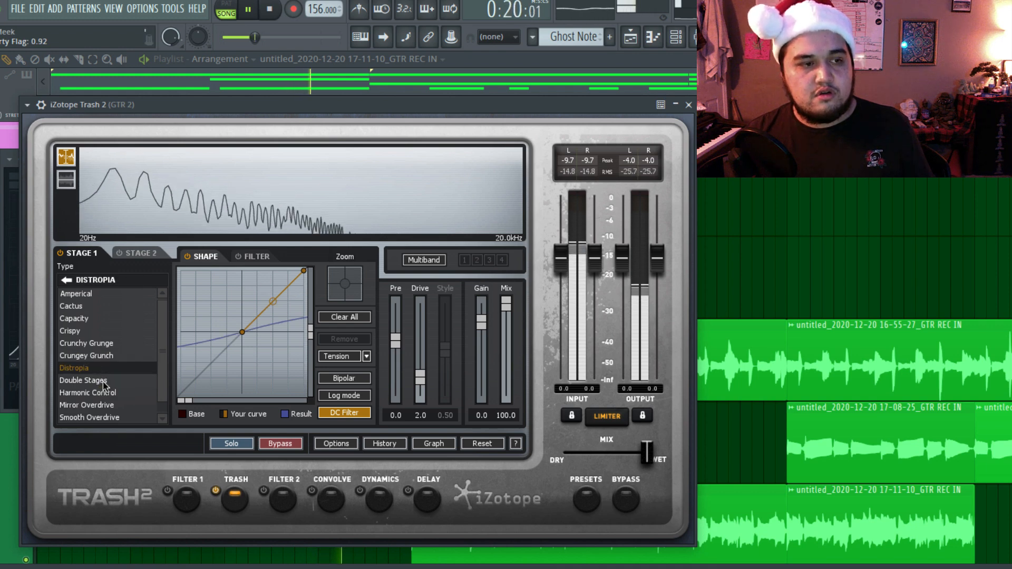
left_click(104, 381)
left_click(106, 393)
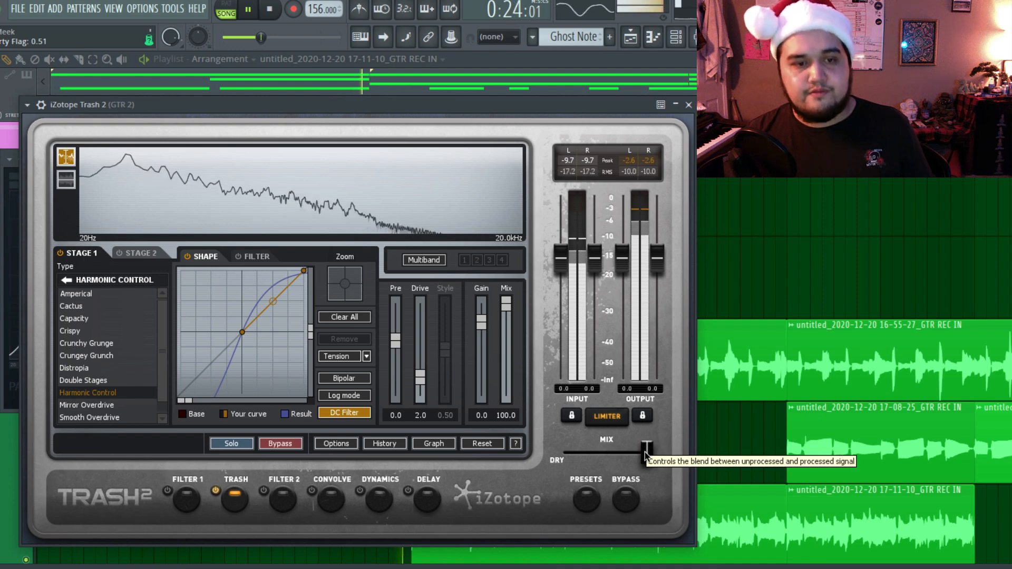
Set Trash 2's dry/wet mix to about halfway and lower the GTR 2 fader to -4.0.
key("space")
left_click_drag(645, 452, 606, 452)
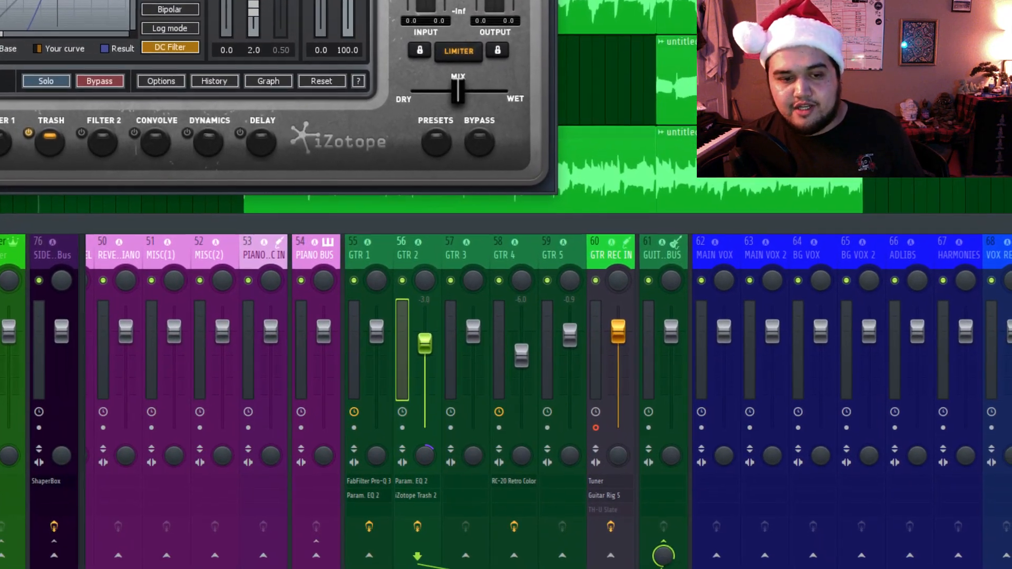
key("space")
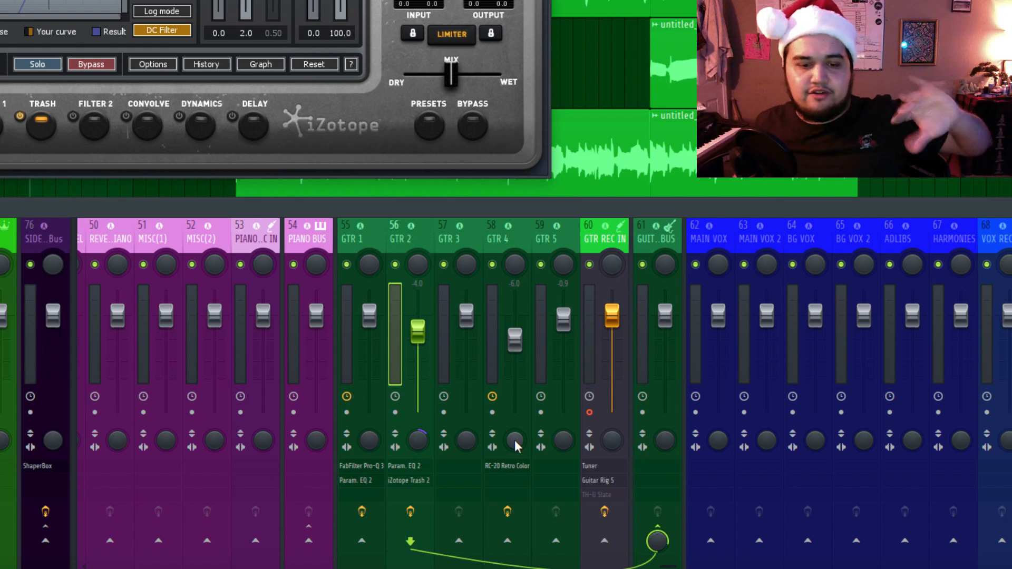
Widen the stereo separation of the GTR 4 mixer track.
left_click(520, 232)
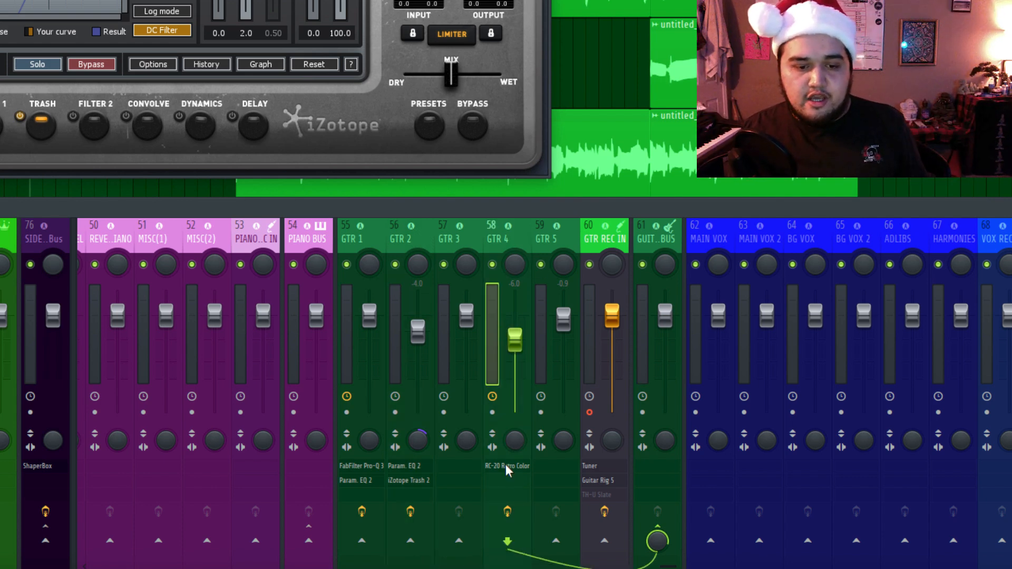
left_click_drag(513, 430, 521, 472)
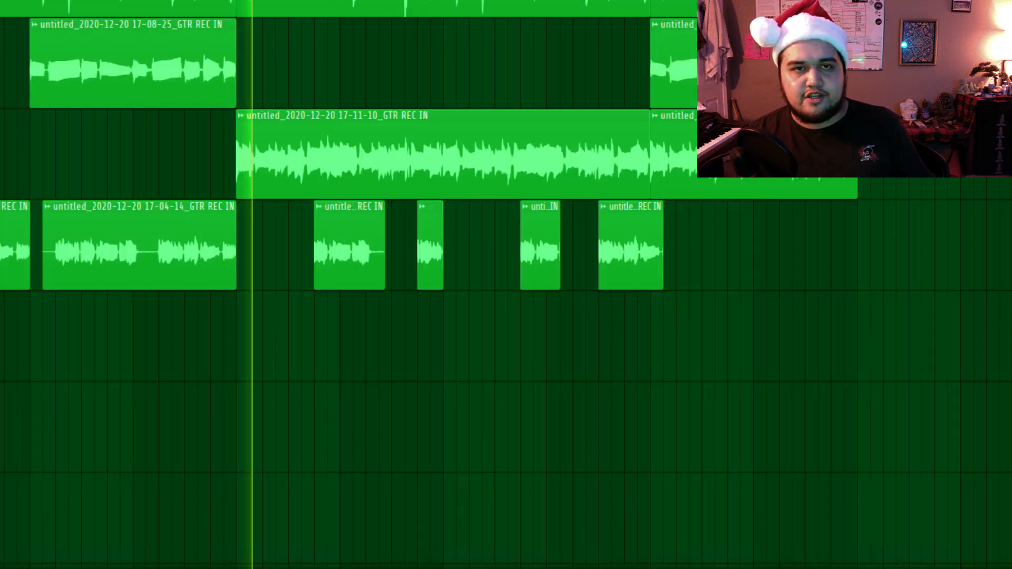
Solo the GTR 3 mixer track and insert FabFilter Pro-Q 3 on it.
key("F9")
right_click(444, 264)
left_click(450, 242)
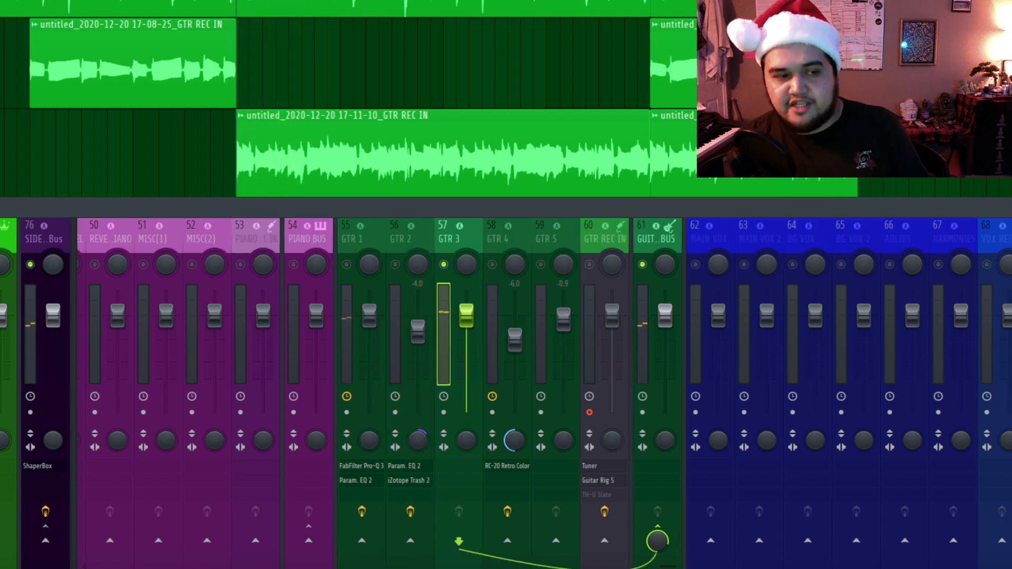
mouse_move(75, 327)
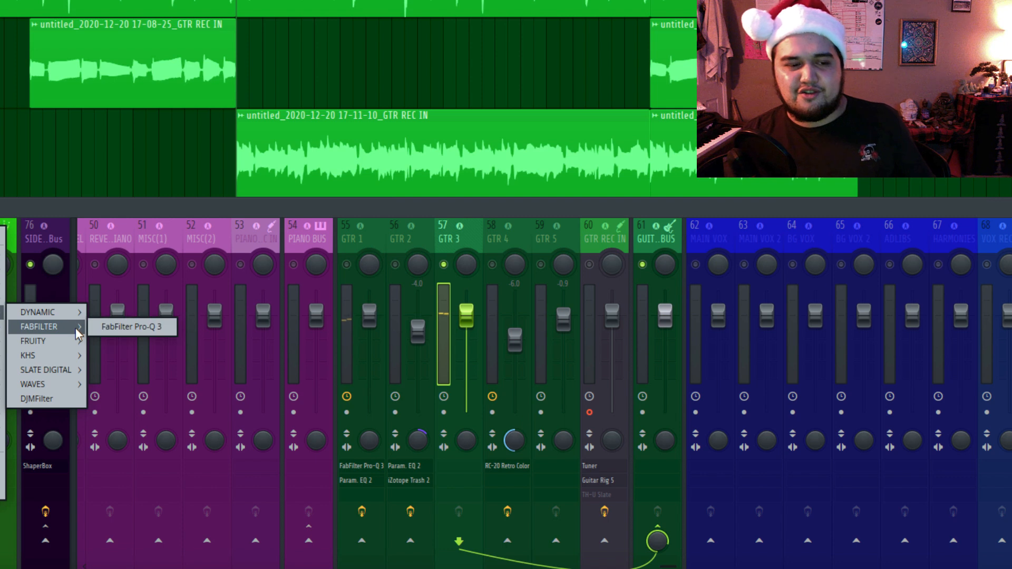
left_click(118, 327)
Add a Brickwall low cut at 151.28 Hz to GTR 3's Pro-Q 3.
left_click(192, 261)
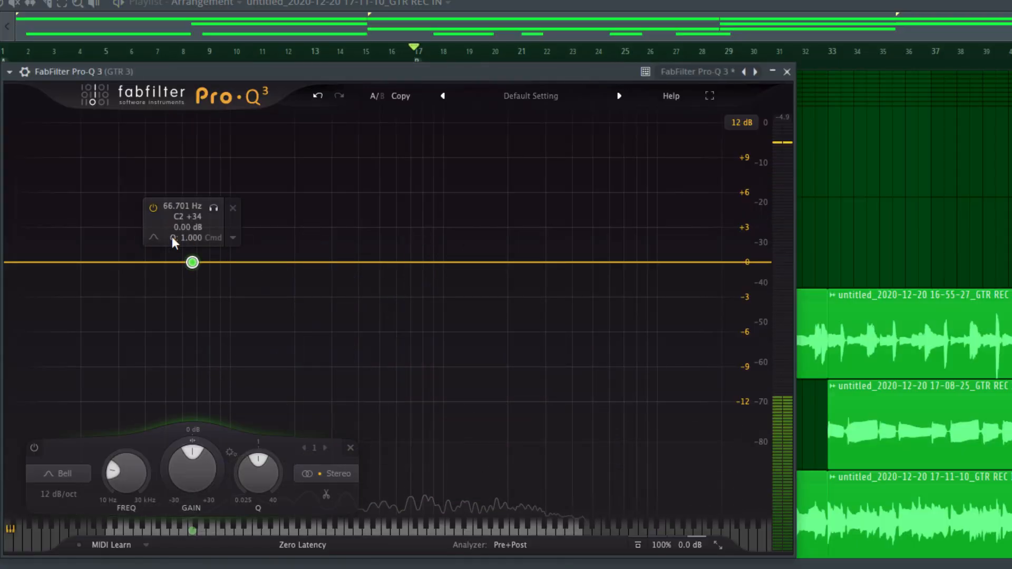
left_click_drag(192, 262, 269, 262)
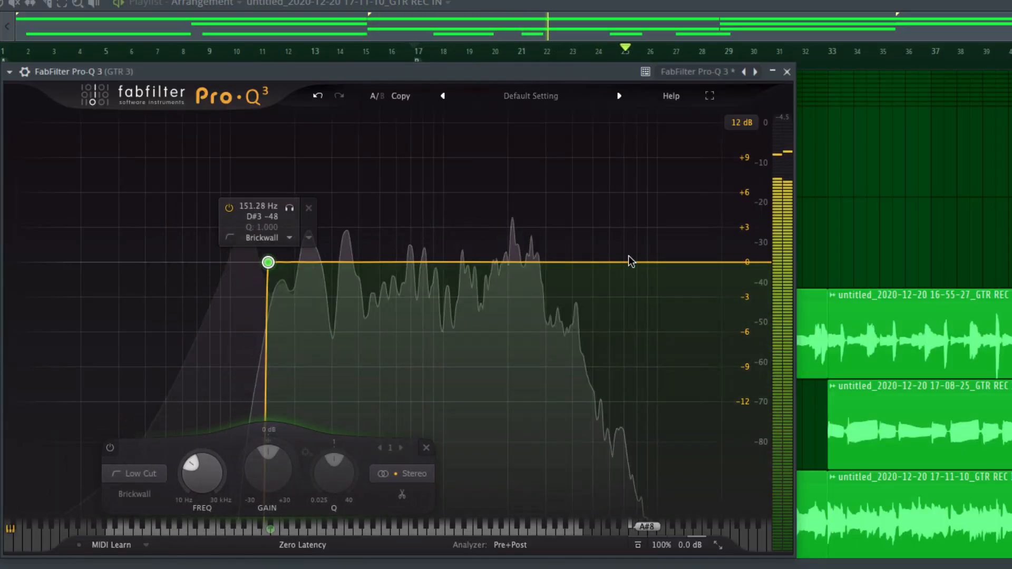
Add narrow dynamic cut bands in the high mids and low mids of GTR 3's Pro-Q 3 during playback.
left_click(598, 259)
left_click_drag(597, 259, 501, 241)
mouse_move(435, 265)
left_click_drag(501, 190, 501, 267)
mouse_move(423, 240)
left_click(318, 226)
mouse_move(502, 241)
Add two more narrow bands, near 2.5 kHz and in the mids, and set the selected bands' dynamic range to about -5.64 dB.
left_click(542, 189)
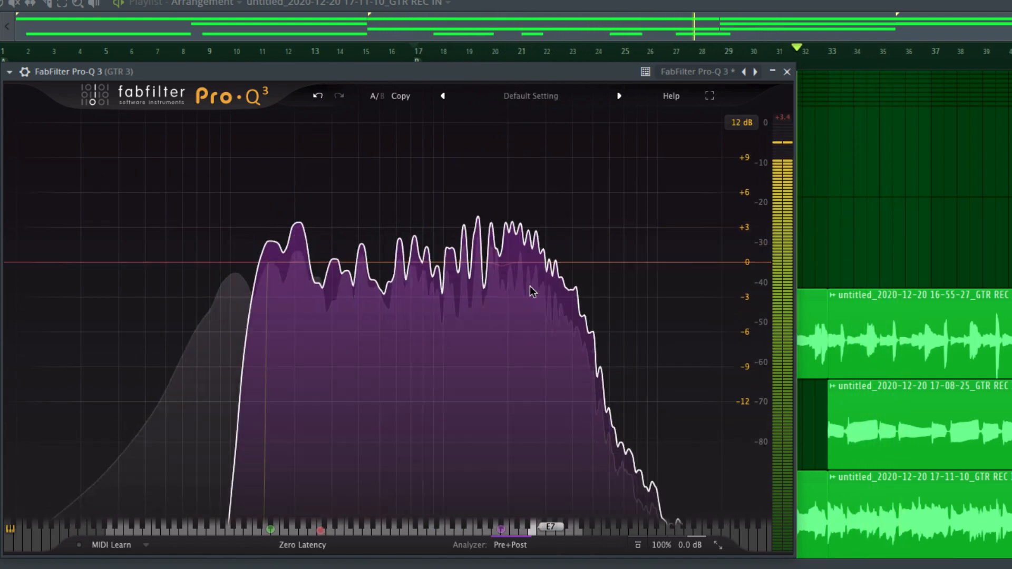
mouse_move(526, 224)
left_click_drag(526, 223, 526, 226)
left_click_drag(416, 267, 244, 193)
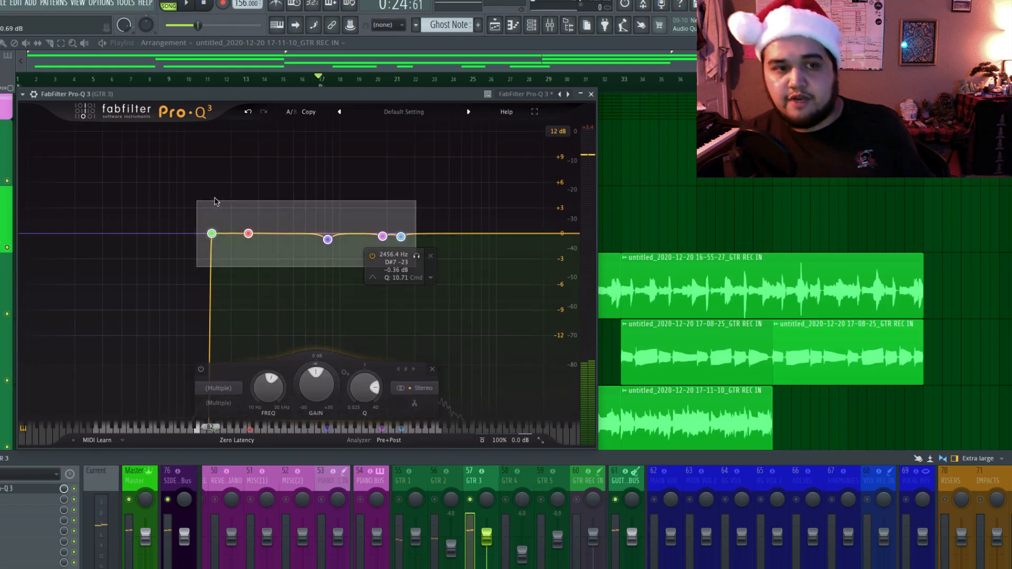
left_click_drag(338, 382, 347, 423)
key("space")
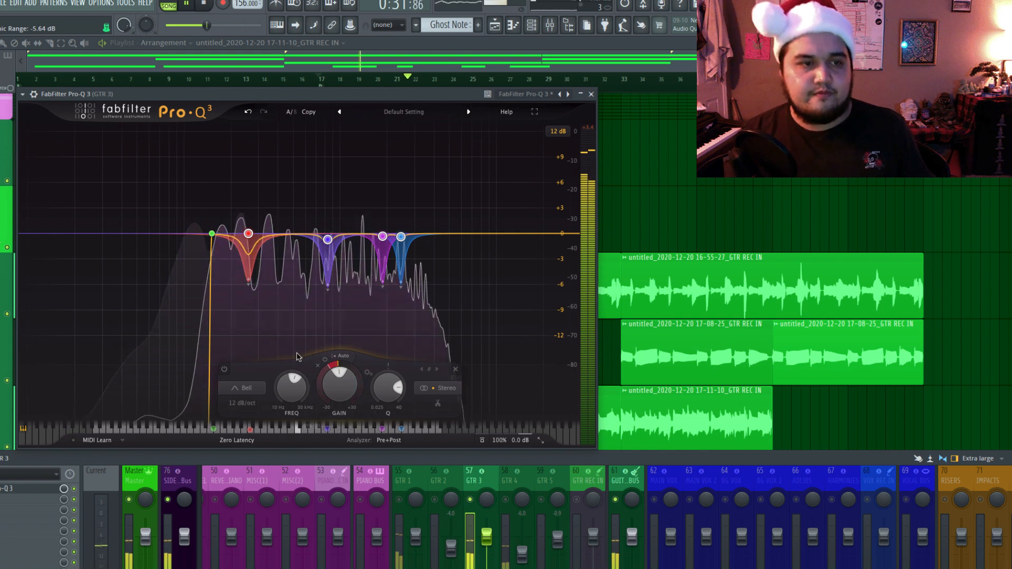
left_click_drag(329, 368, 329, 367)
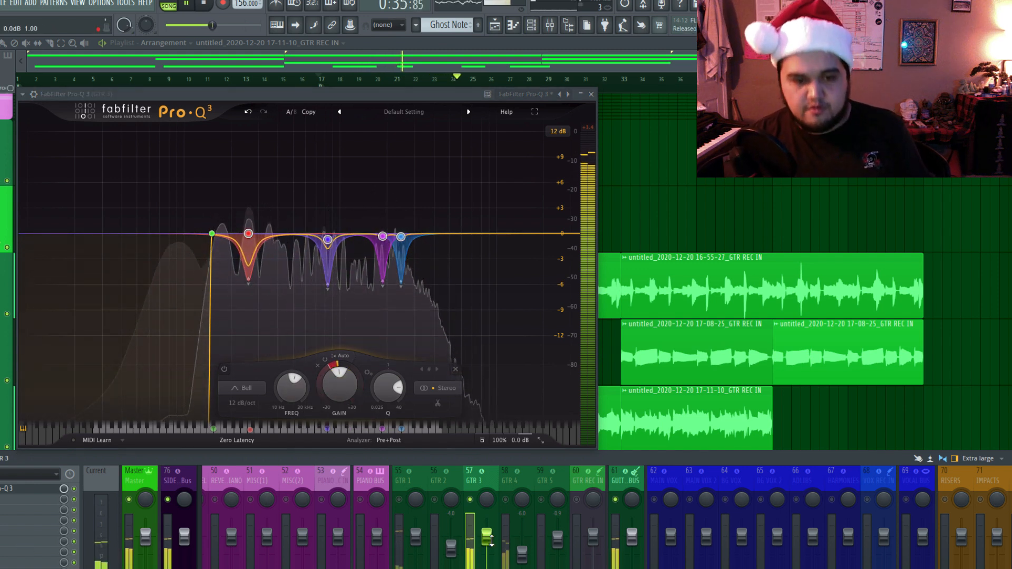
Add a high shelf near 4.7 kHz to GTR 3's Pro-Q 3 and boost its gain.
key("space")
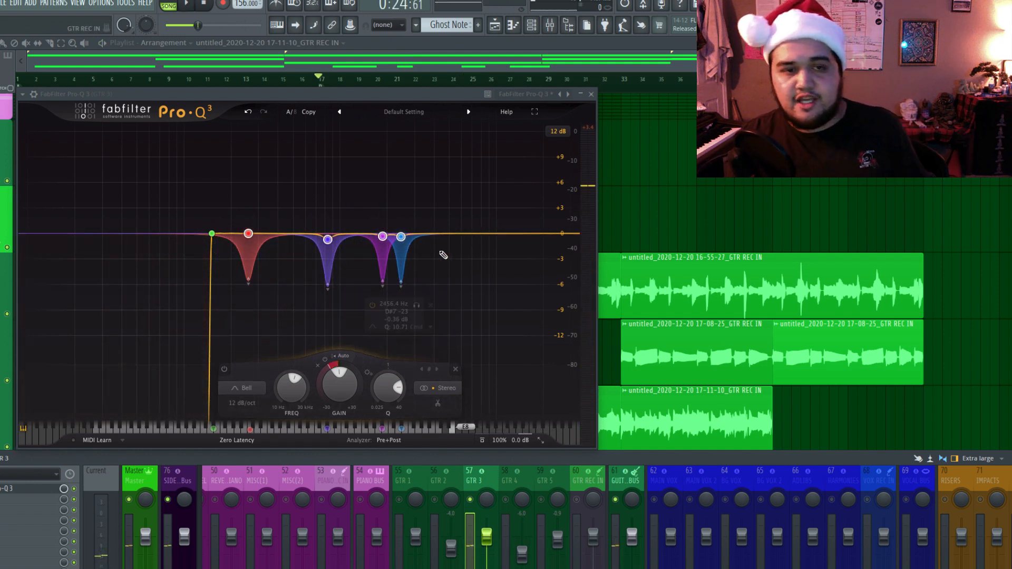
left_click(446, 235)
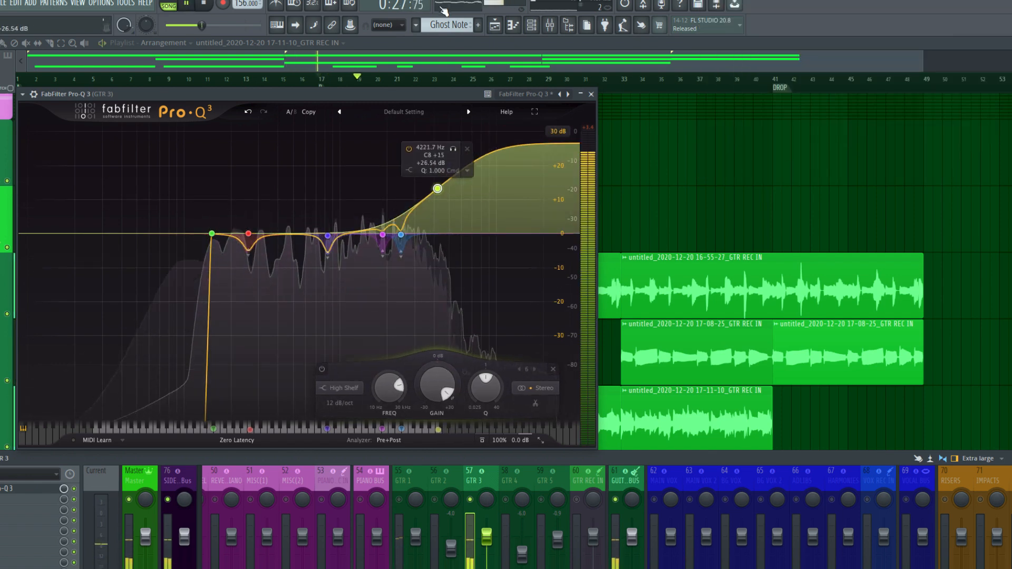
left_click_drag(438, 188, 452, 167)
left_click_drag(447, 385, 447, 419)
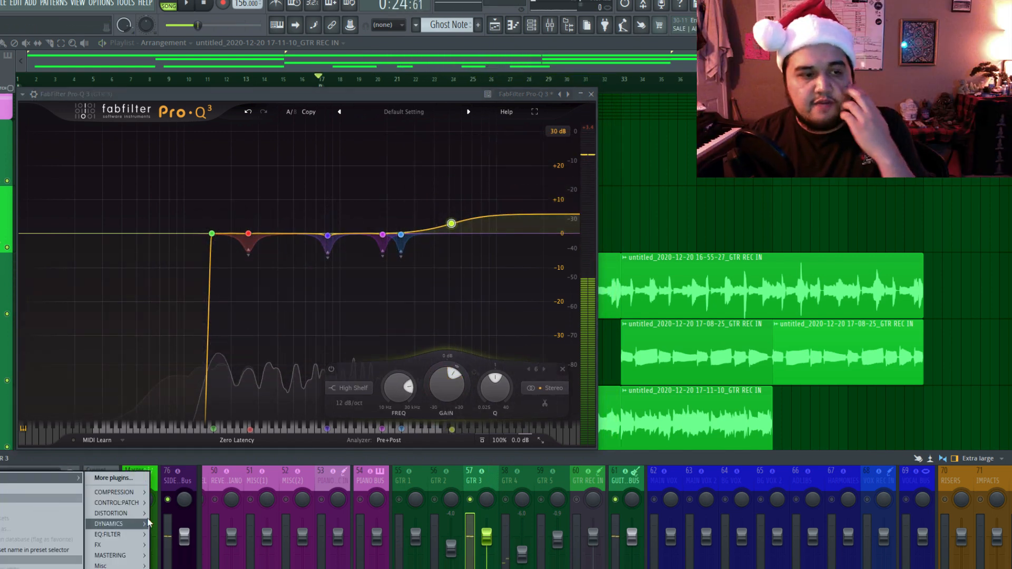
mouse_move(143, 534)
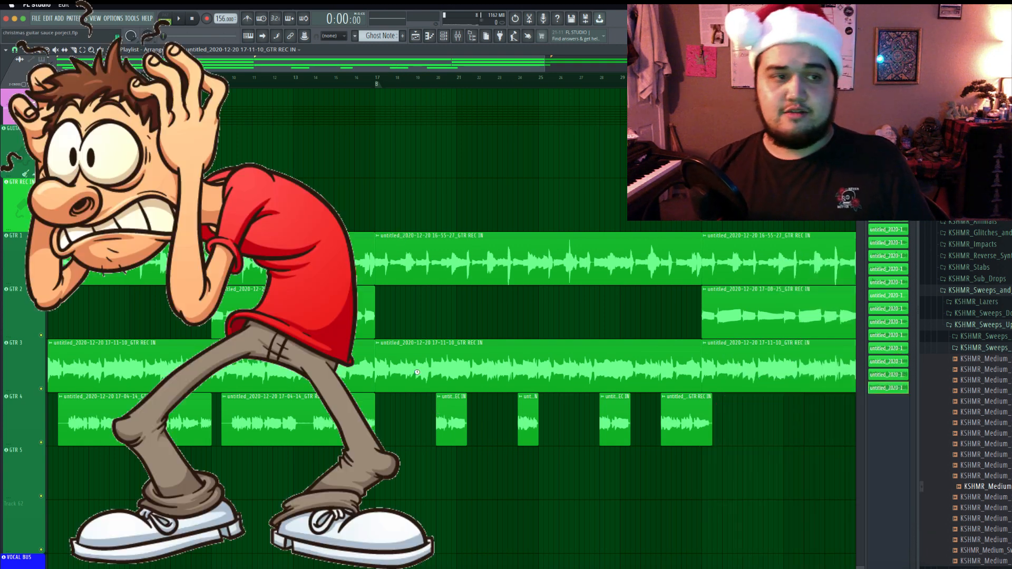
Show the mixer and load the kHs Chorus effect into GTR 3's second effect slot.
left_click(458, 35)
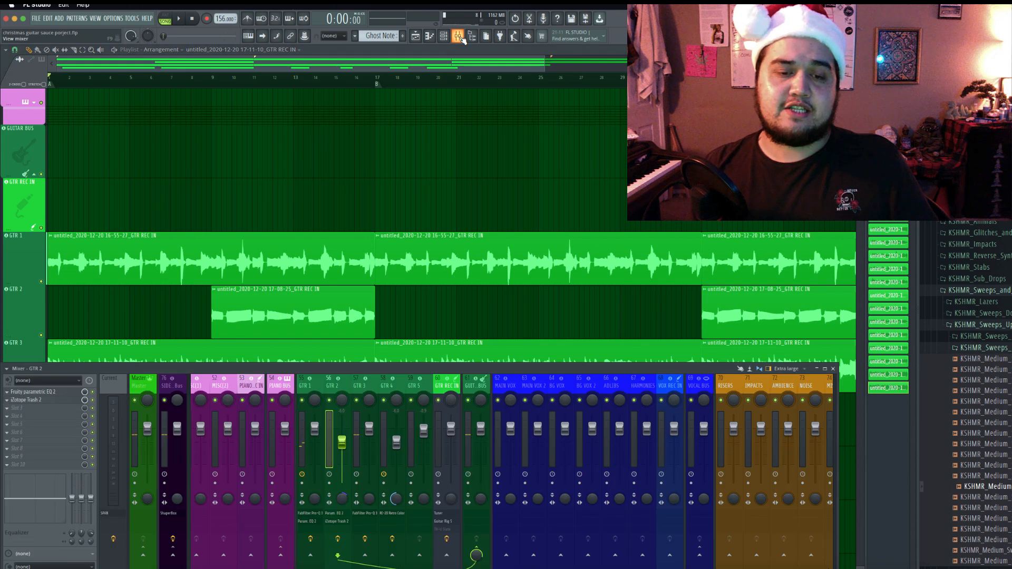
left_click(45, 406)
mouse_move(137, 429)
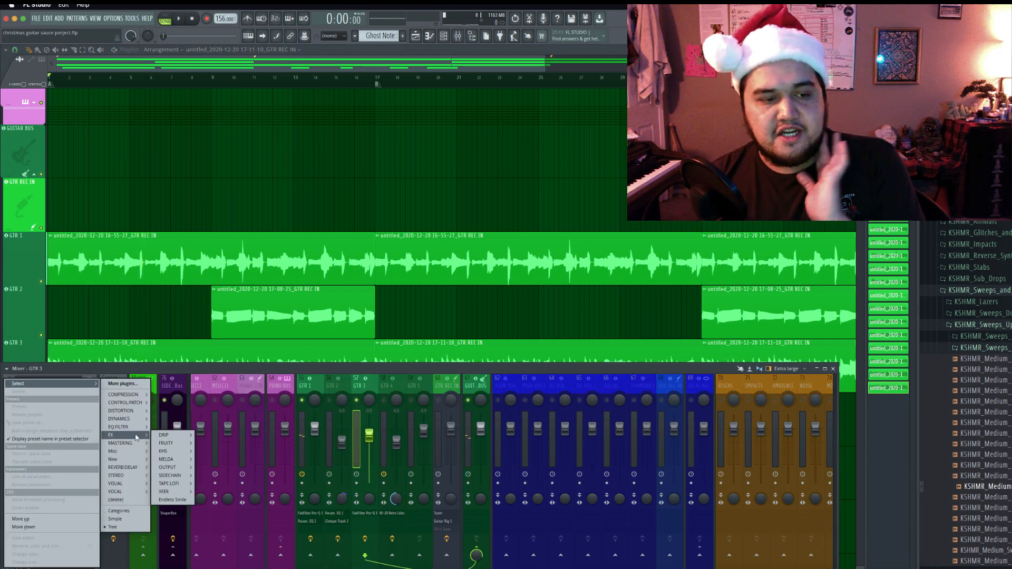
mouse_move(186, 493)
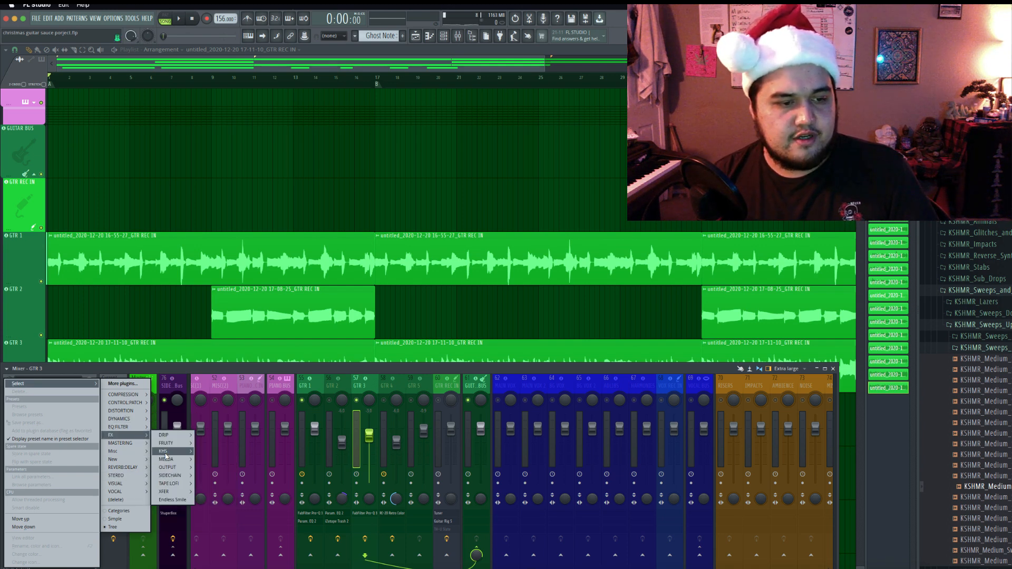
mouse_move(165, 453)
left_click(222, 453)
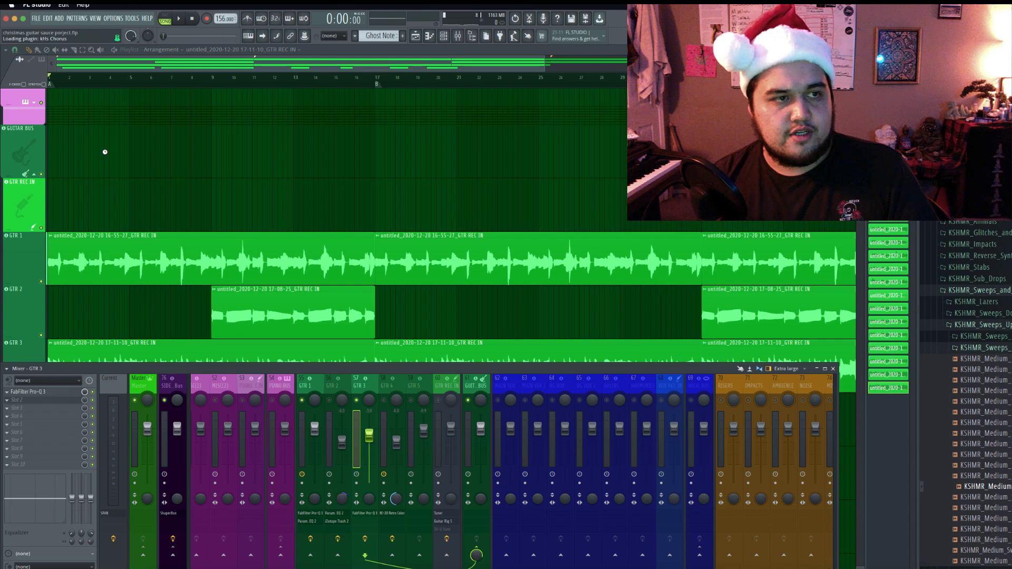
During playback with GTR 3 soloed, adjust the Chorus delay, rate and mix, with depth about 6.2 ms and spread about 80%.
key("space")
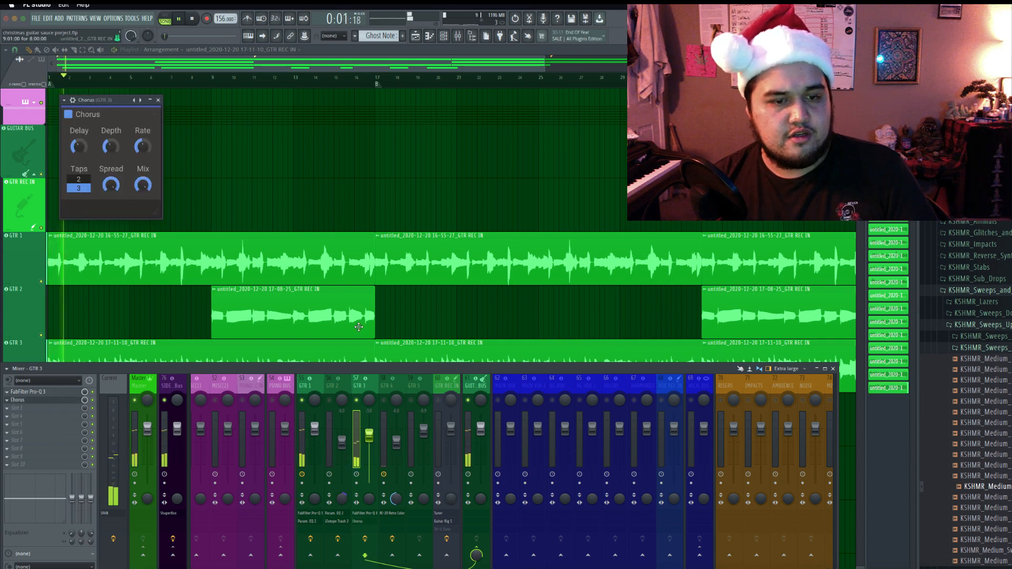
right_click(357, 400)
left_click_drag(78, 147, 112, 151)
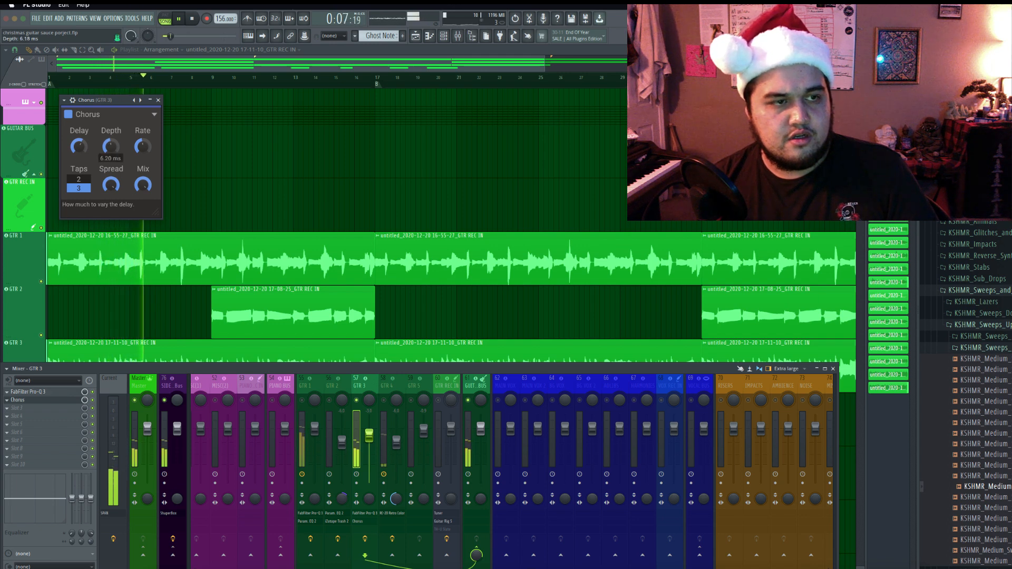
left_click_drag(111, 185, 111, 196)
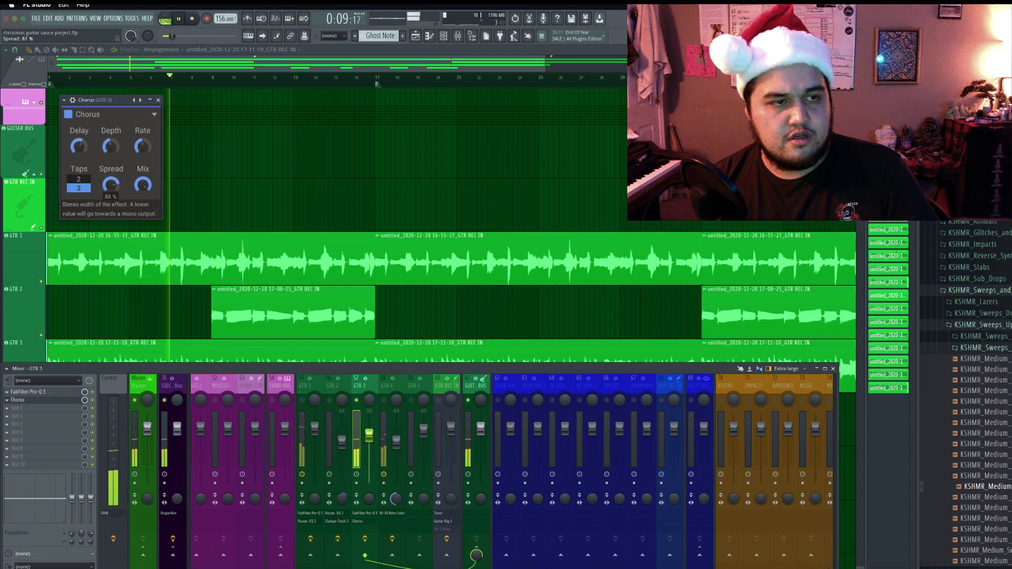
left_click_drag(143, 147, 143, 189)
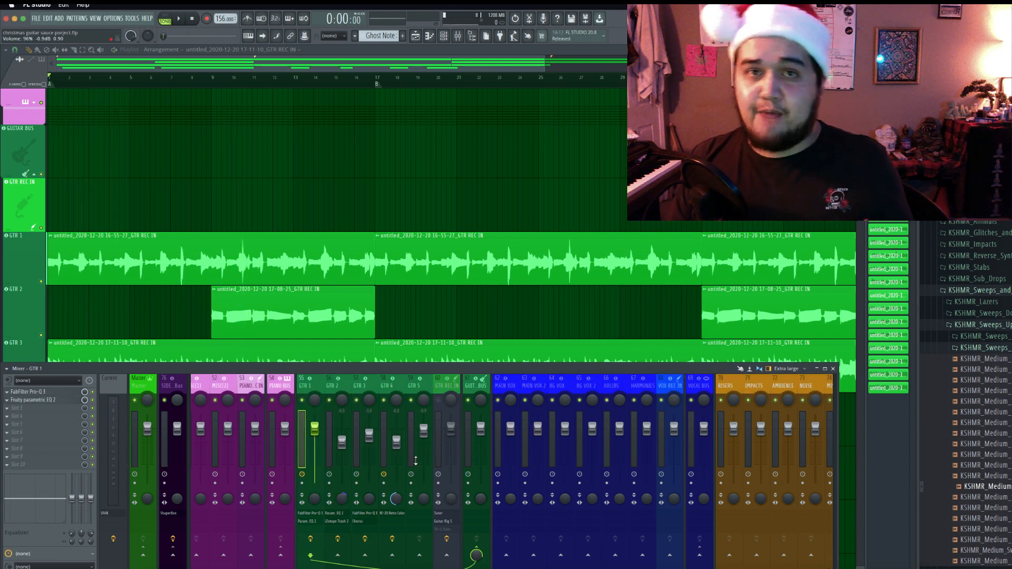
Load Slate Digital's Virtual Mix Rack into the first effect slot of the guitar bus.
left_click(471, 387)
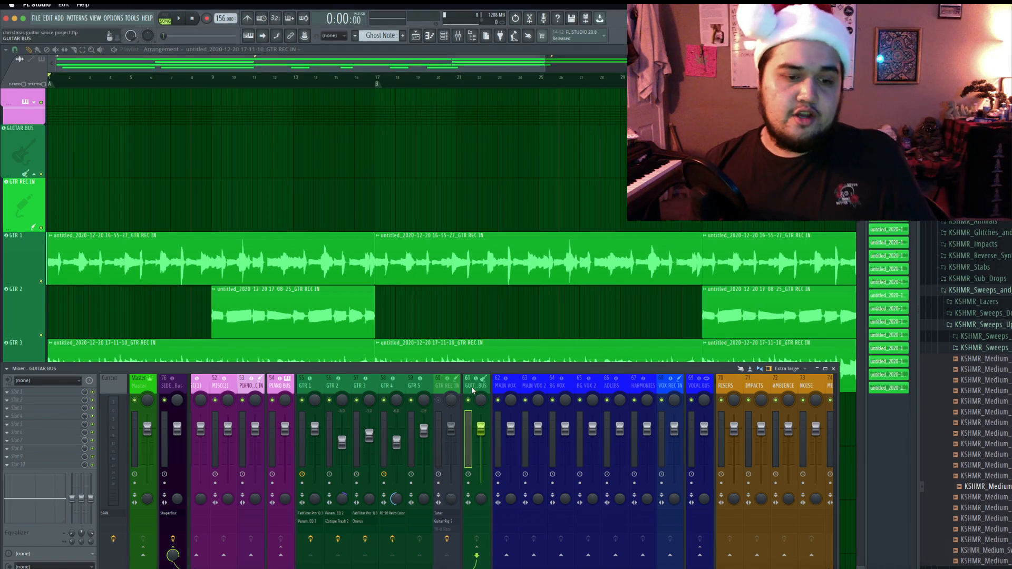
left_click(26, 392)
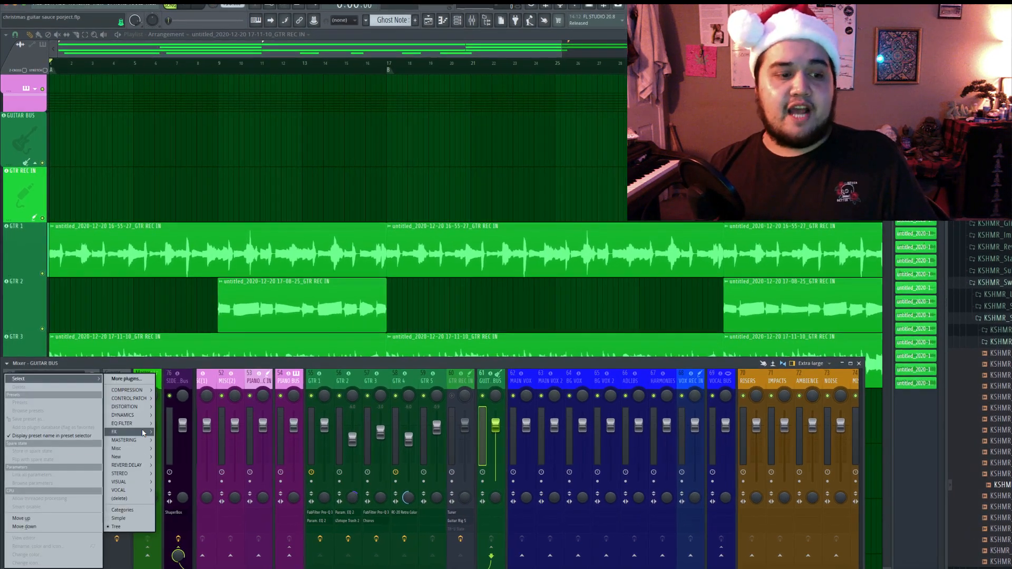
mouse_move(124, 440)
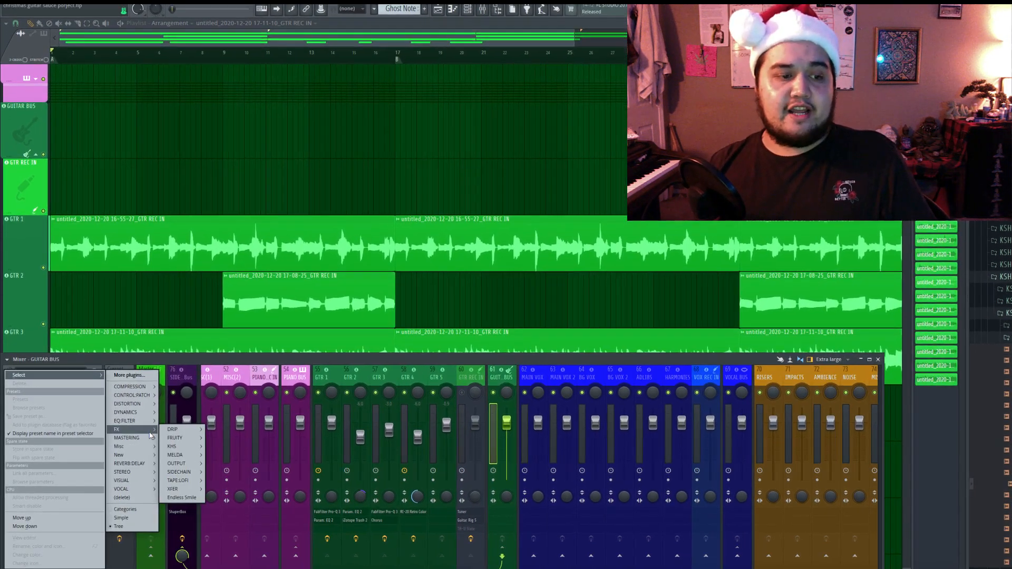
mouse_move(178, 474)
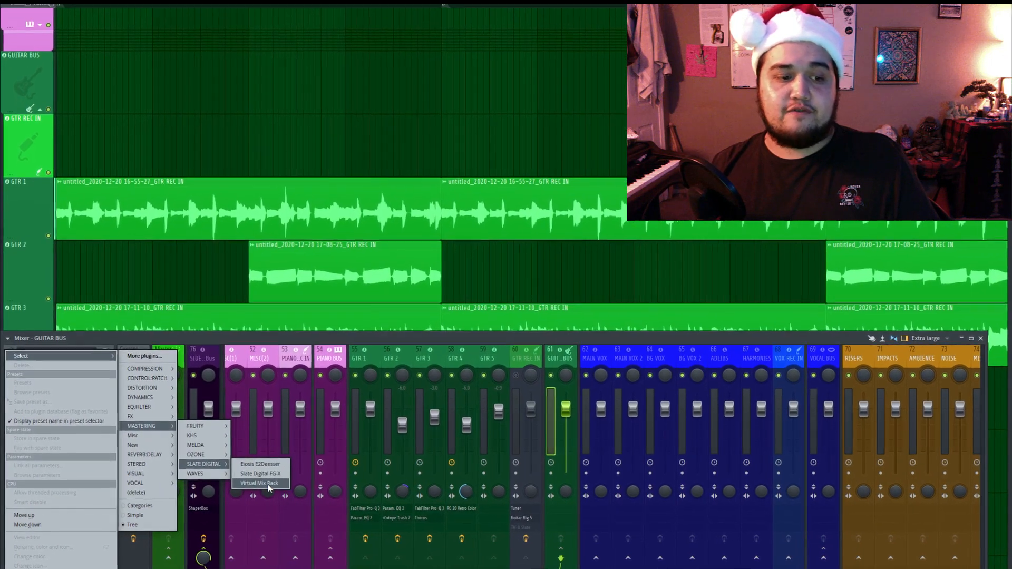
left_click(261, 485)
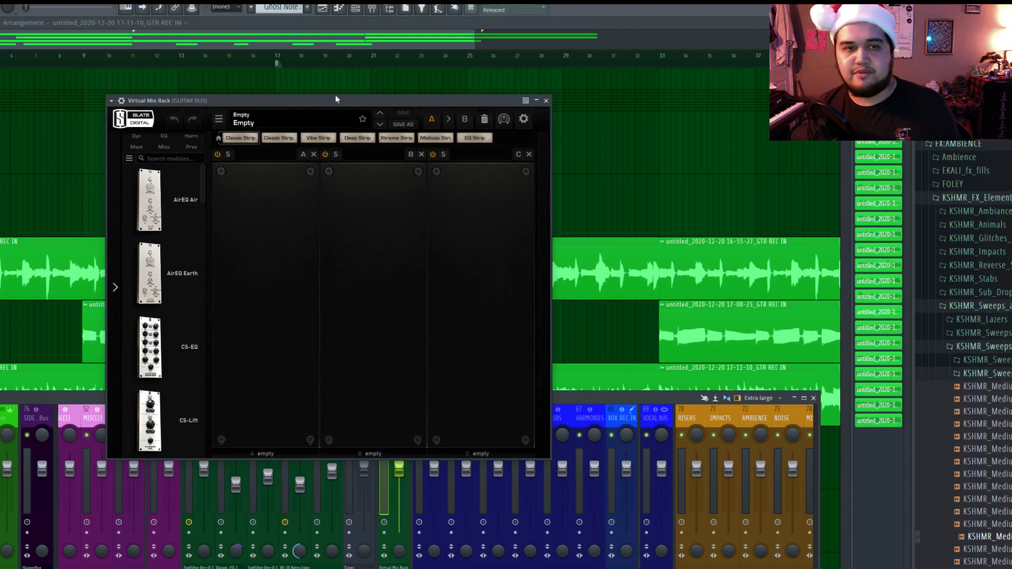
mouse_move(335, 99)
left_mouse_down()
mouse_move(353, 94)
mouse_move(343, 102)
left_mouse_up()
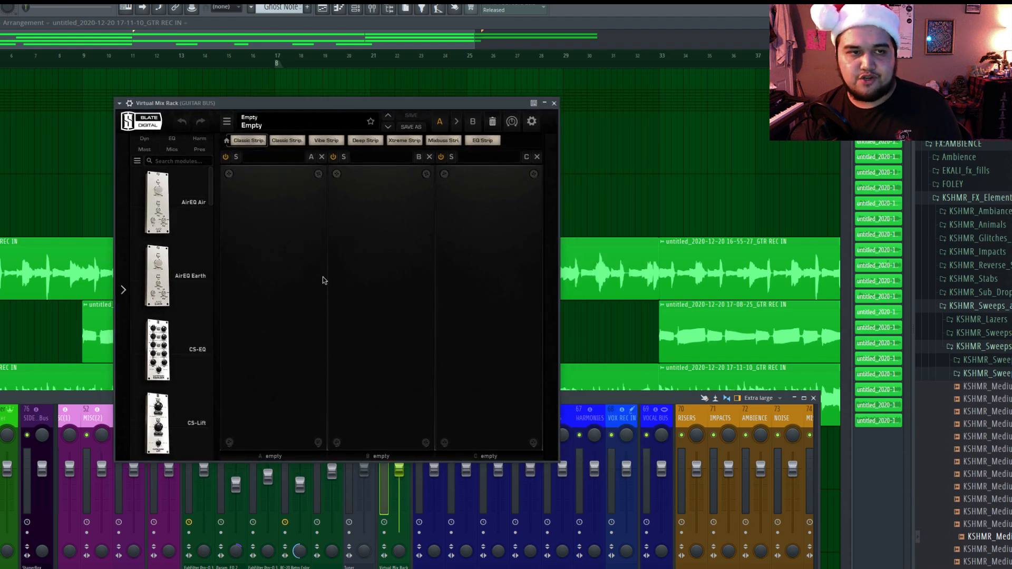
Load the Clean Guitars preset from Classic Strip 1 into the guitar bus's Virtual Mix Rack and bring its whole window into view.
left_click(295, 127)
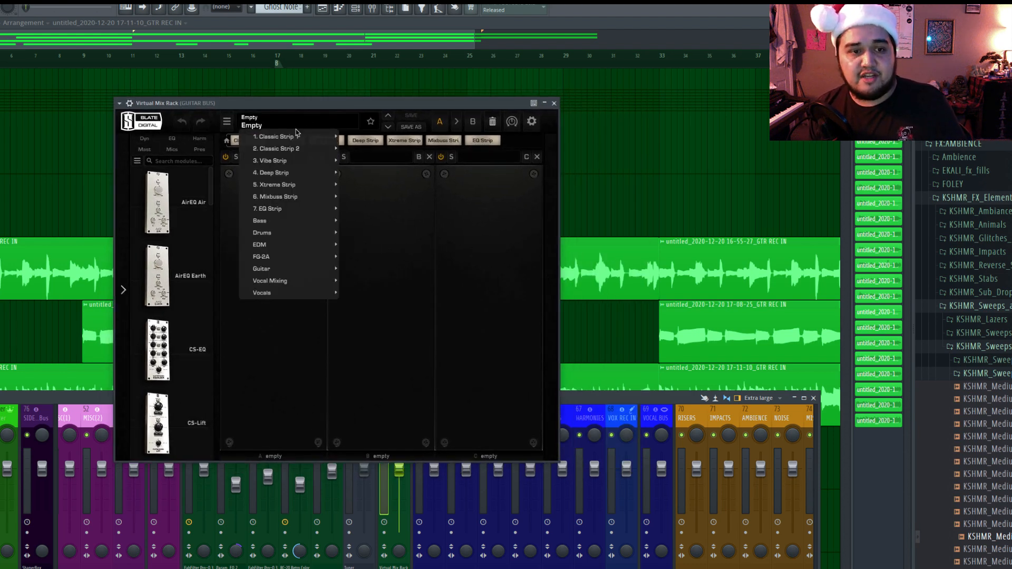
mouse_move(311, 260)
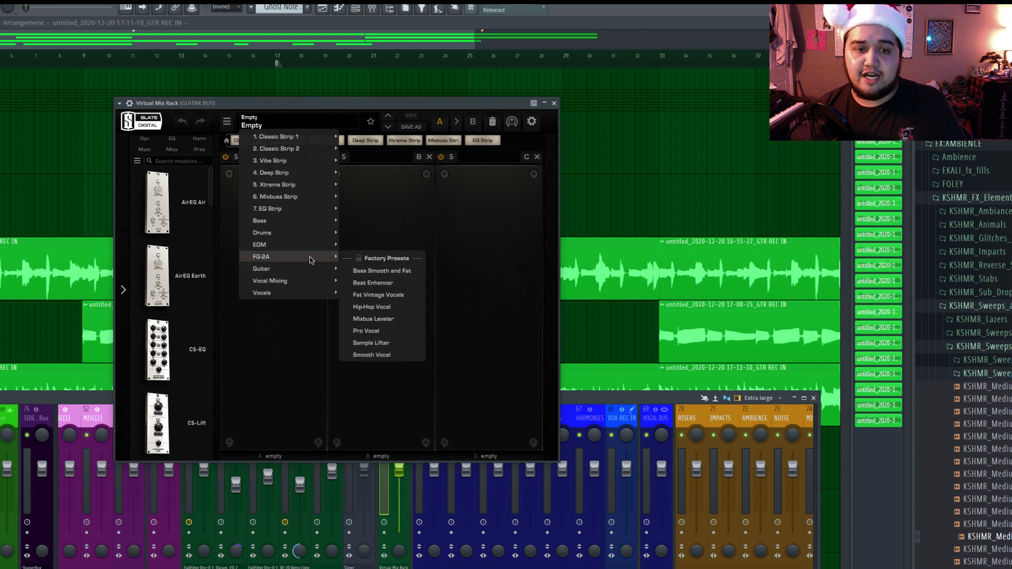
mouse_move(315, 136)
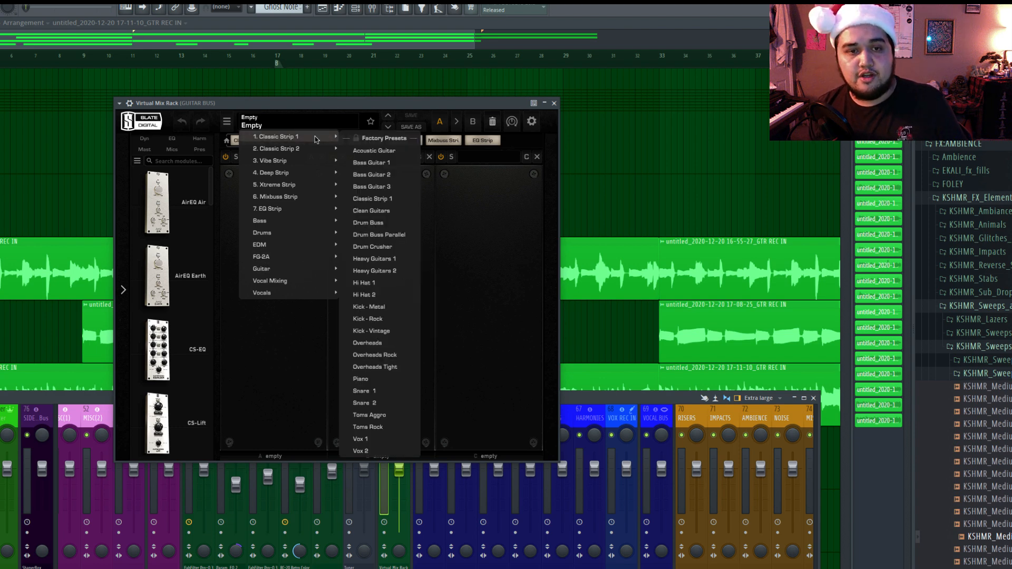
left_click(375, 211)
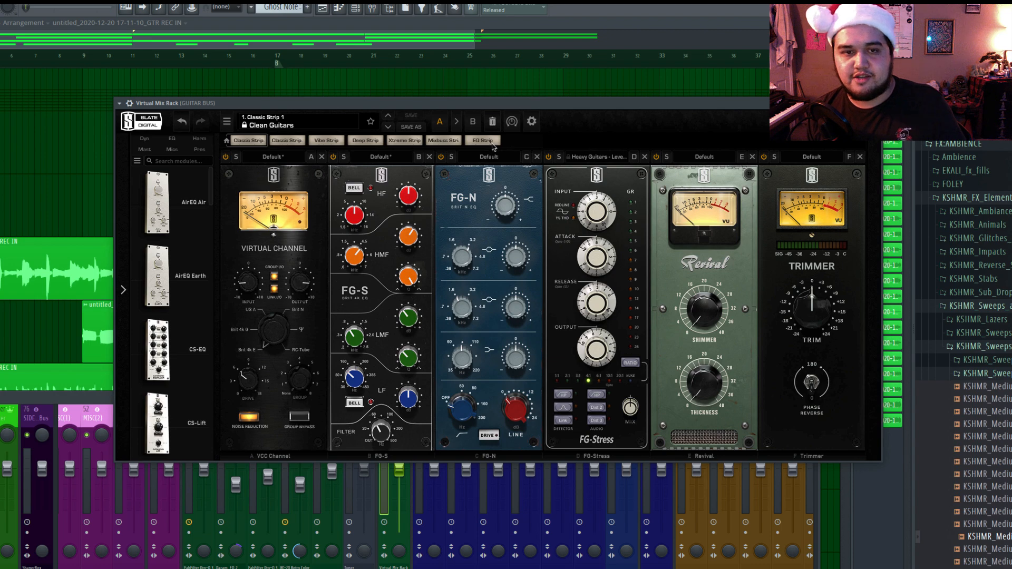
left_click_drag(553, 107, 404, 112)
left_click_drag(586, 104, 694, 110)
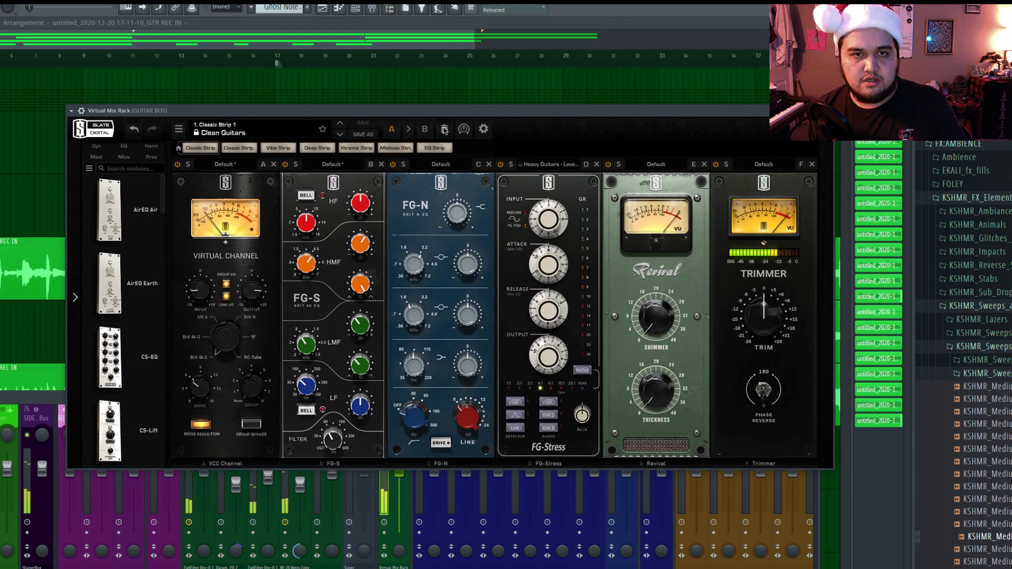
Compare the Virtual Mix Rack's A and B settings on the guitar bus during playback, ending on A.
left_click(394, 130)
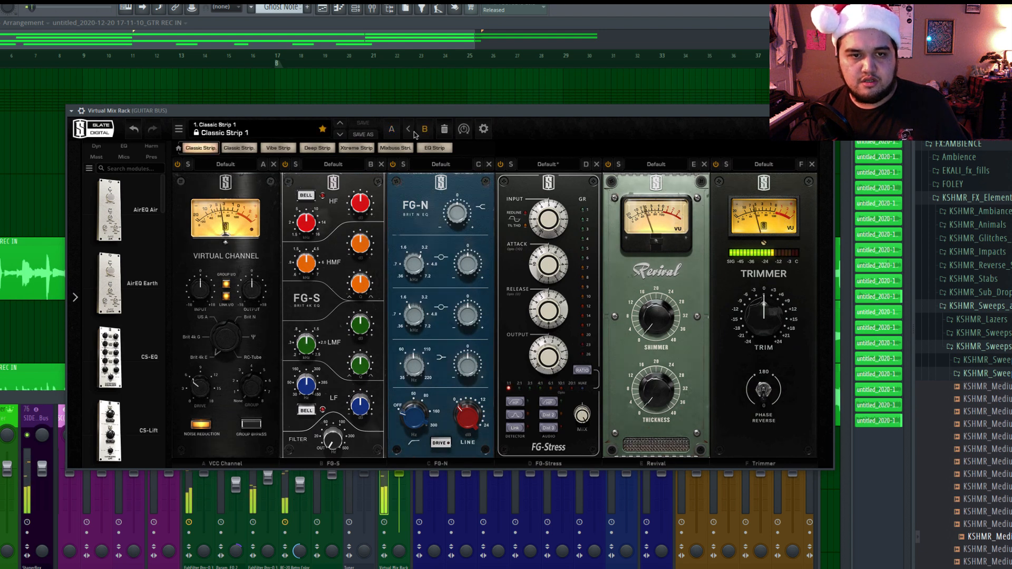
left_click(392, 130)
key("space")
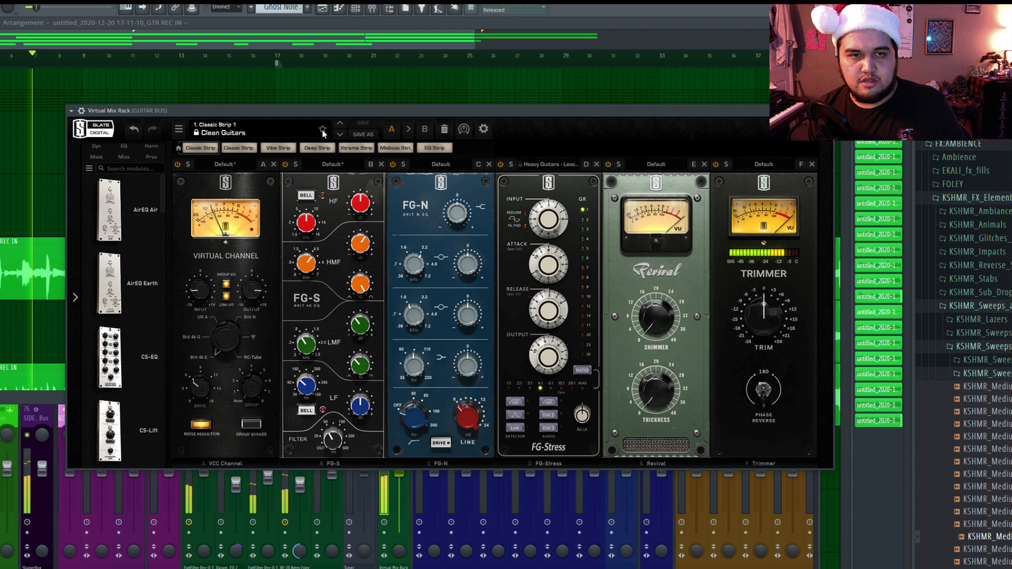
Try the Vibe Strip Guitars preset on the guitar bus and lower its Trimmer to -1.45 dB.
left_click(292, 130)
mouse_move(285, 168)
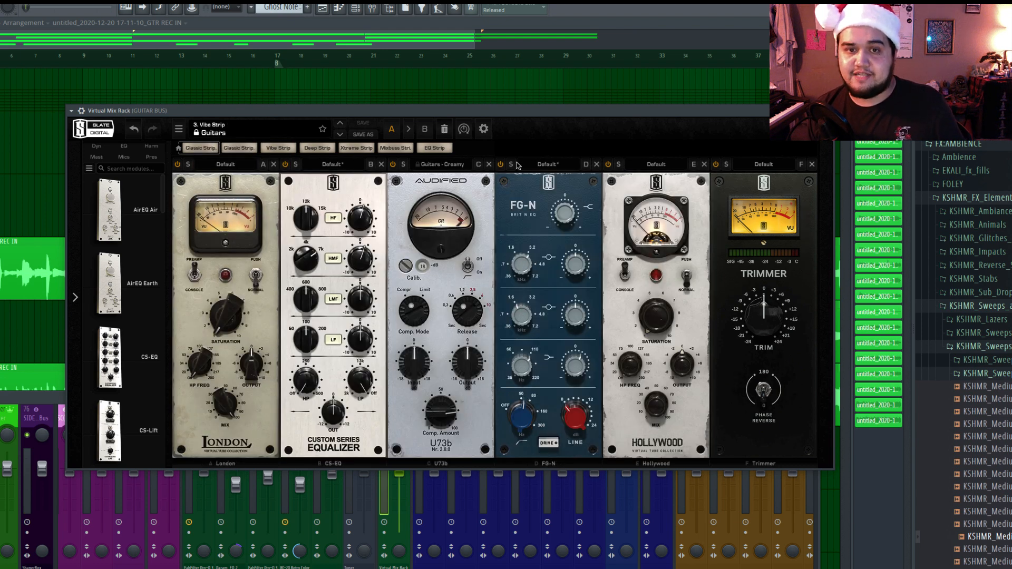
left_click_drag(519, 111, 448, 91)
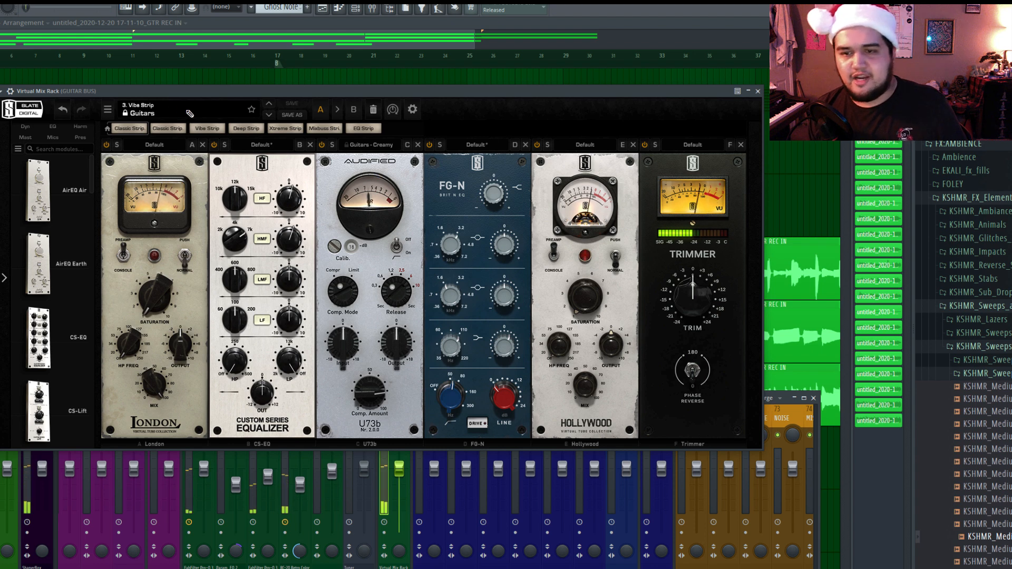
left_click_drag(692, 298, 693, 309)
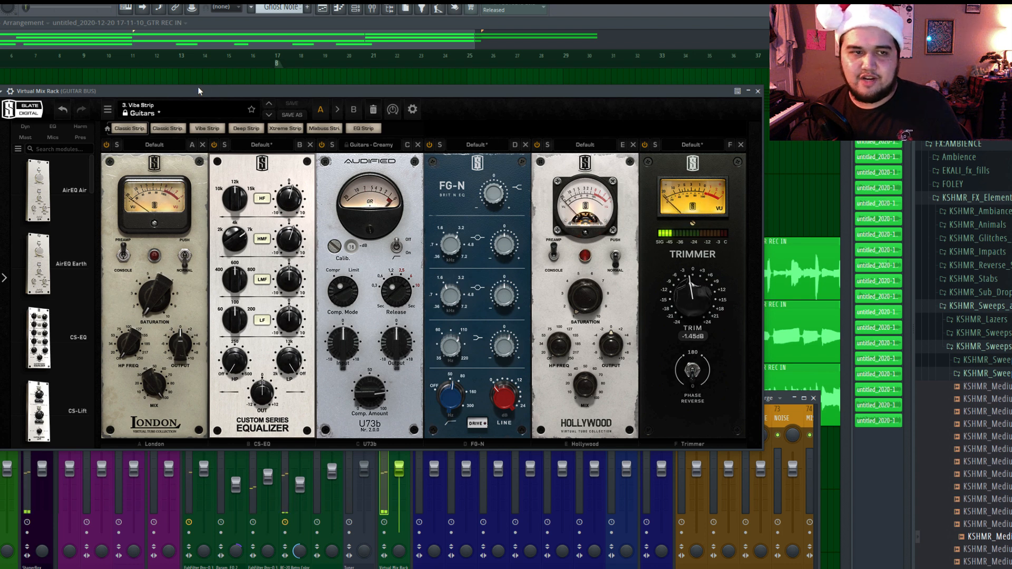
Reload the Classic Strip 1 Clean Guitars preset and lower the Trimmer's trim during playback.
left_click(190, 112)
mouse_move(185, 126)
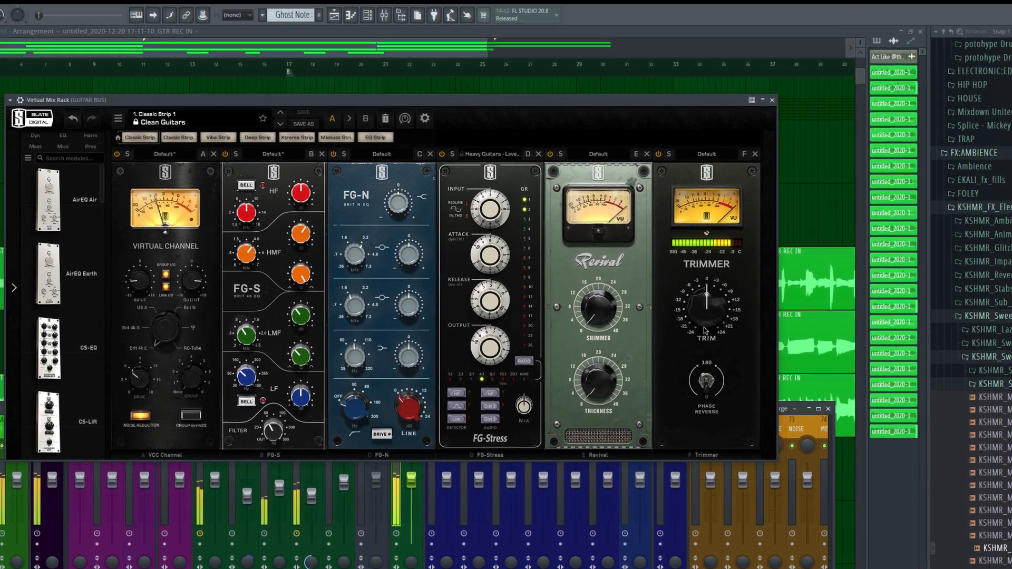
left_click_drag(694, 310, 715, 330)
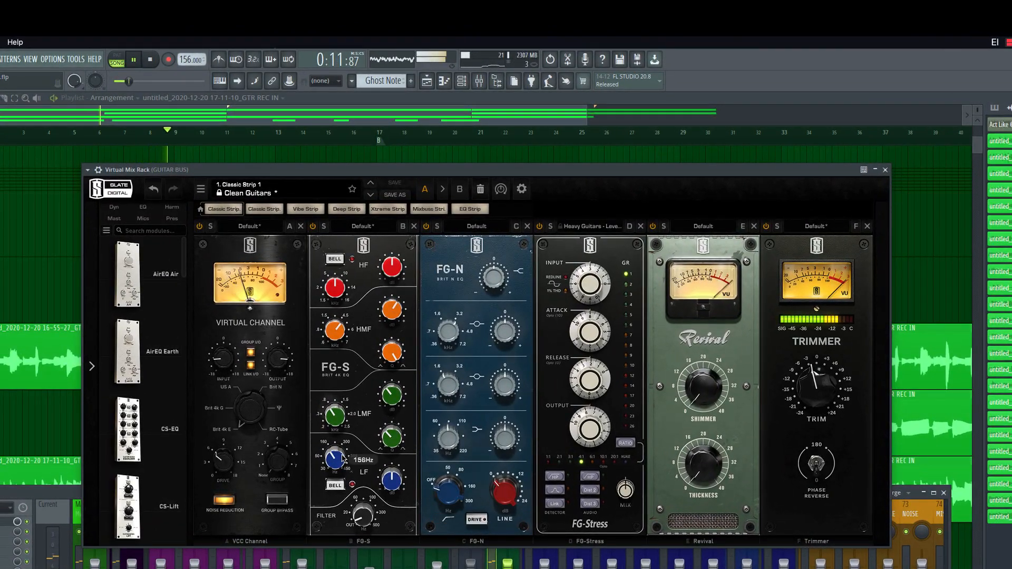
mouse_move(399, 485)
mouse_move(363, 521)
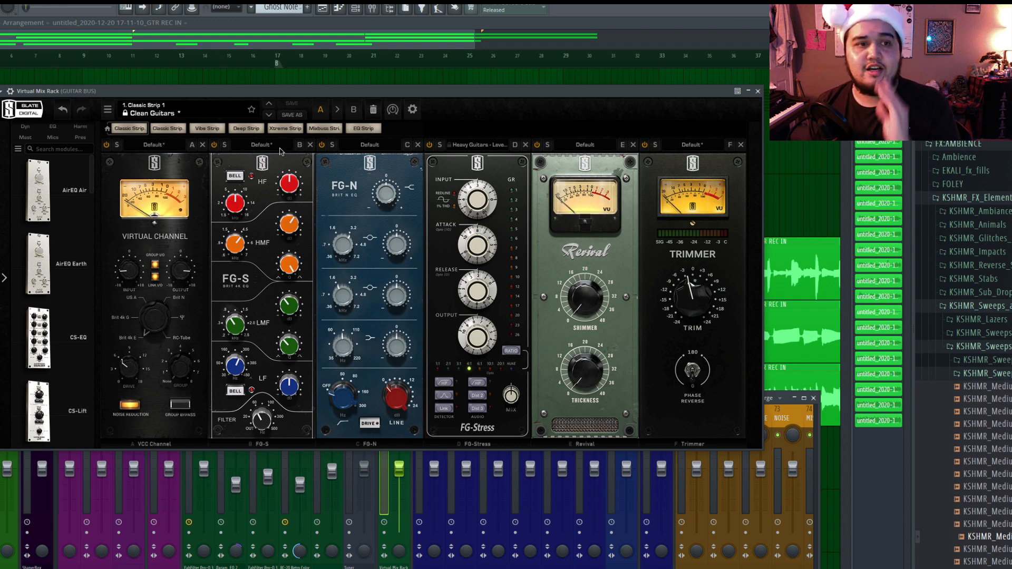
Switch the Virtual Mix Rack to setting B and add the VCC Channel harmonic module to its first empty slot.
left_click(356, 112)
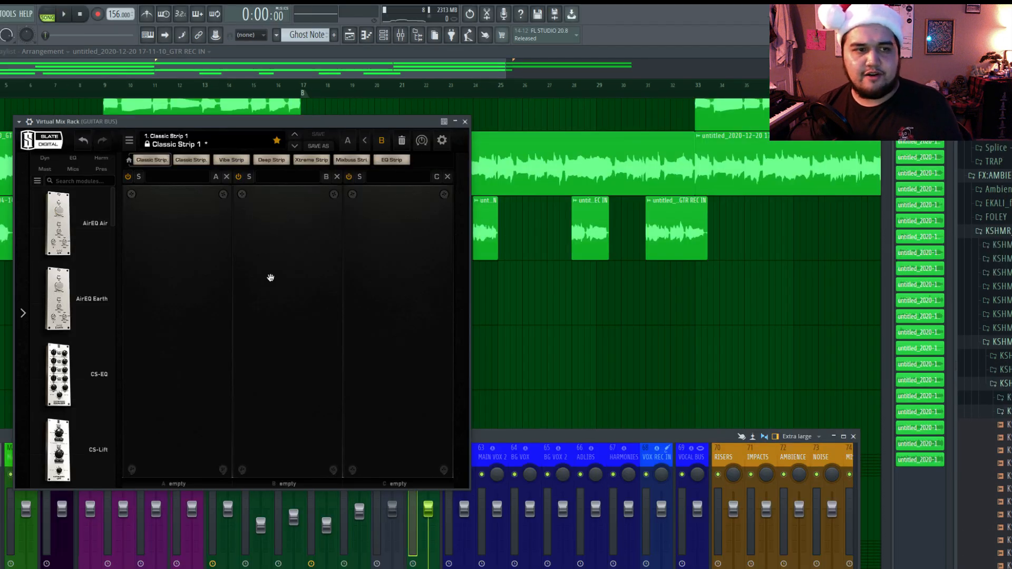
scroll(605, 230, "up", 5)
left_click(101, 158)
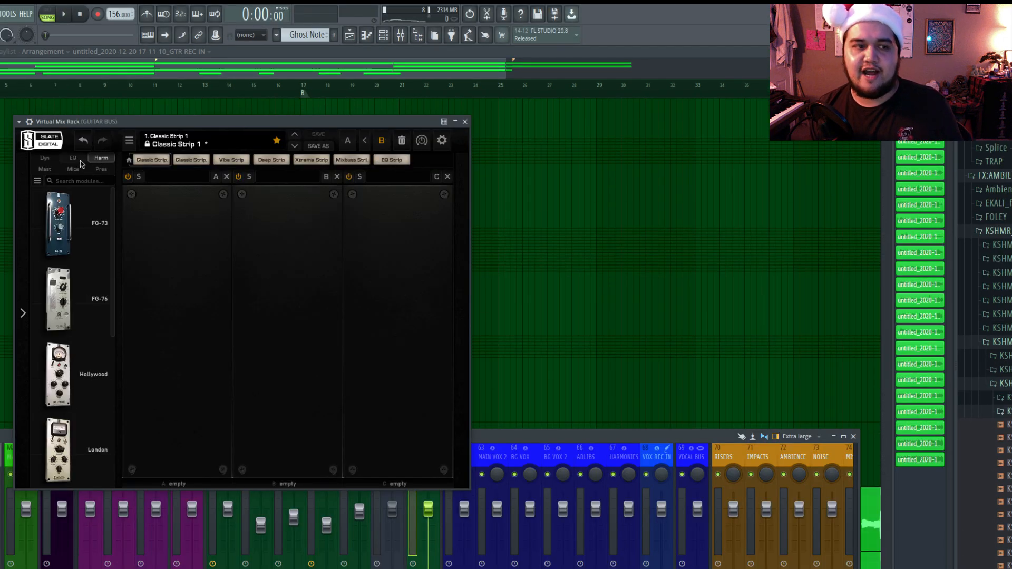
scroll(90, 382, "down", 5)
left_click_drag(87, 433, 177, 301)
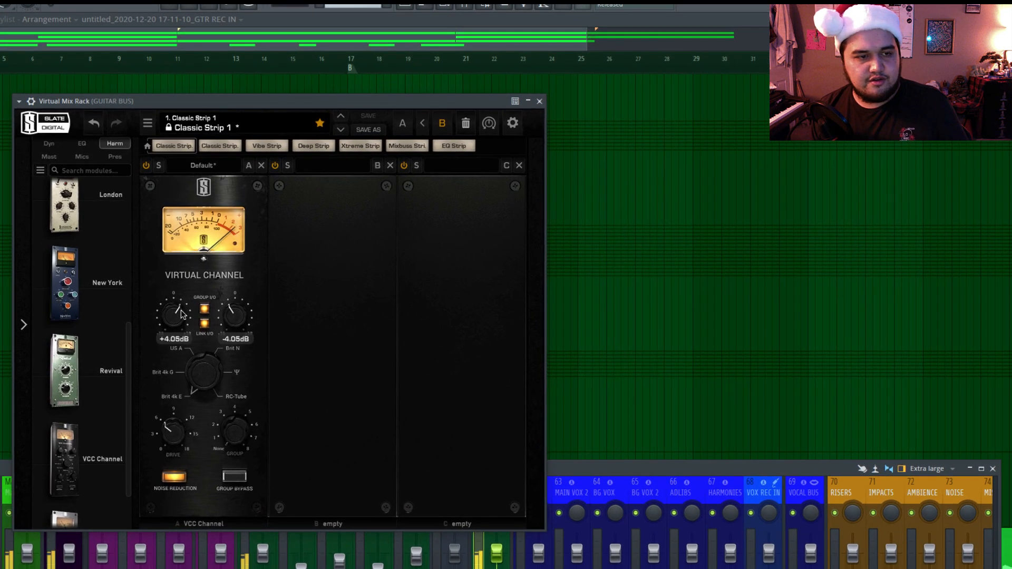
Raise the VCC Channel's drive to about 9 and set its linked input and output to +2.86 dB and -2.86 dB.
left_click_drag(162, 316, 168, 330)
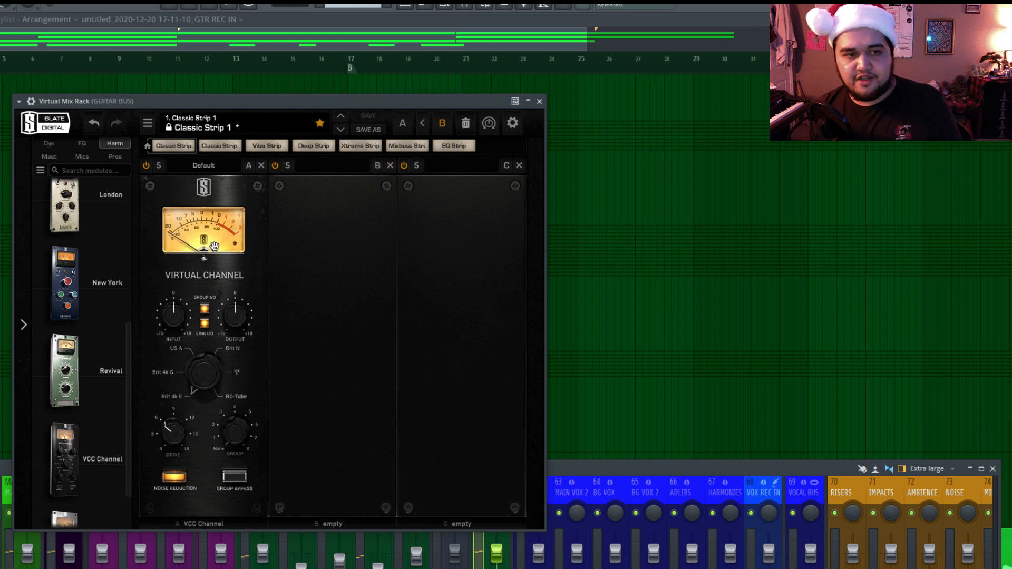
mouse_move(173, 316)
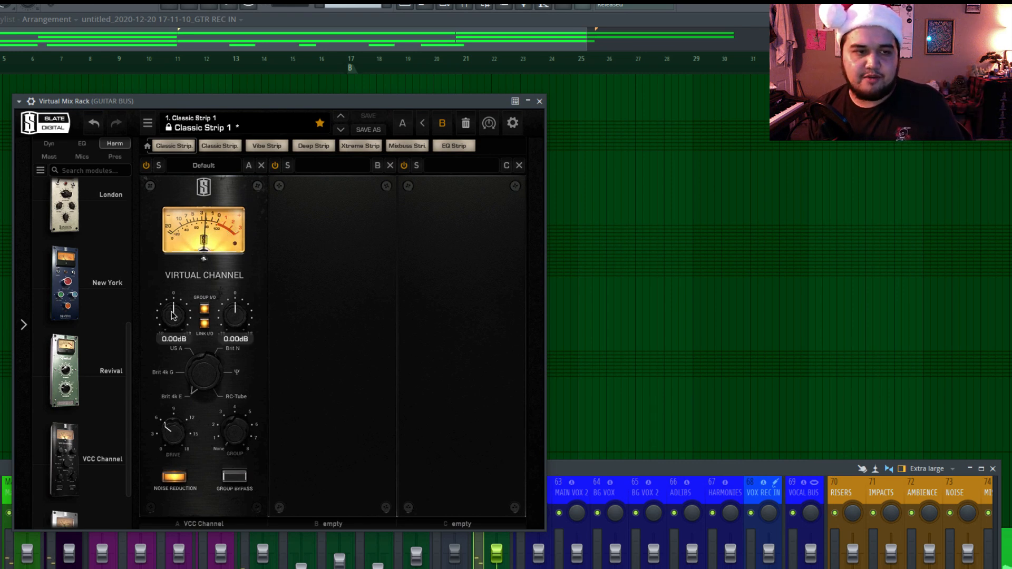
scroll(174, 314, "up", 2)
left_click_drag(176, 314, 176, 322)
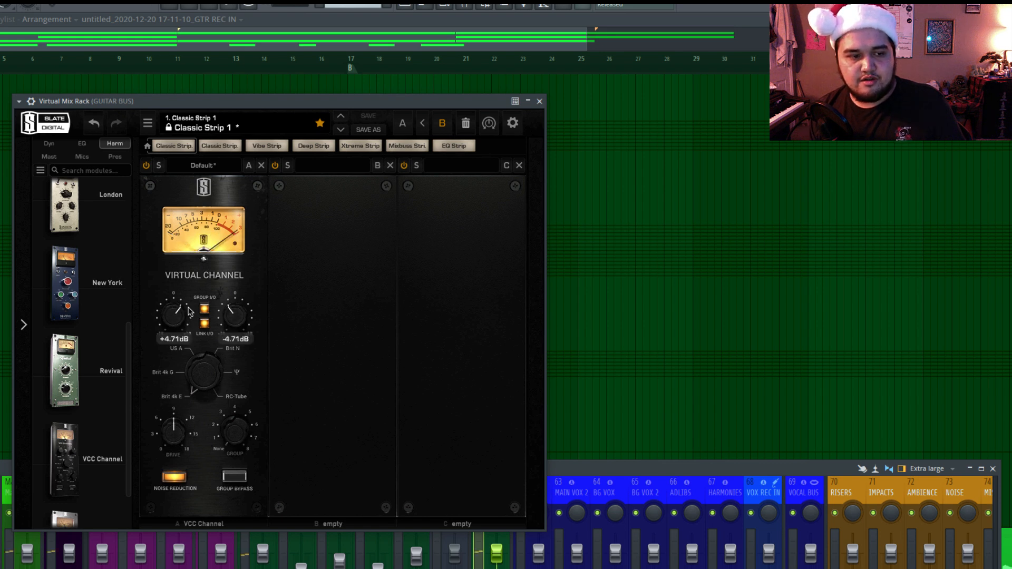
left_click_drag(194, 287, 201, 327)
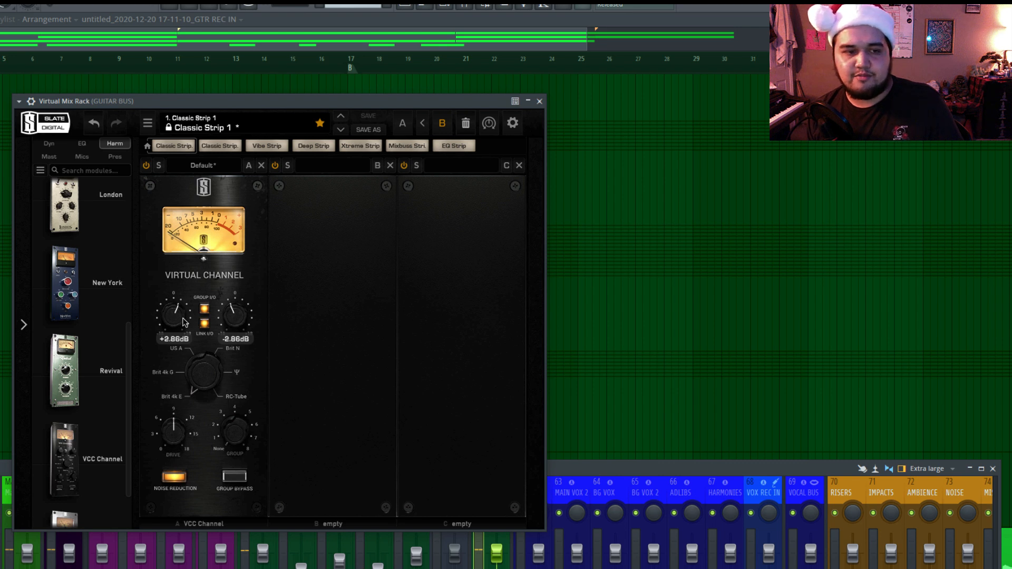
Filter the module list to EQs and add the FG-S equalizer to the rack's second slot.
scroll(109, 315, "up", 5)
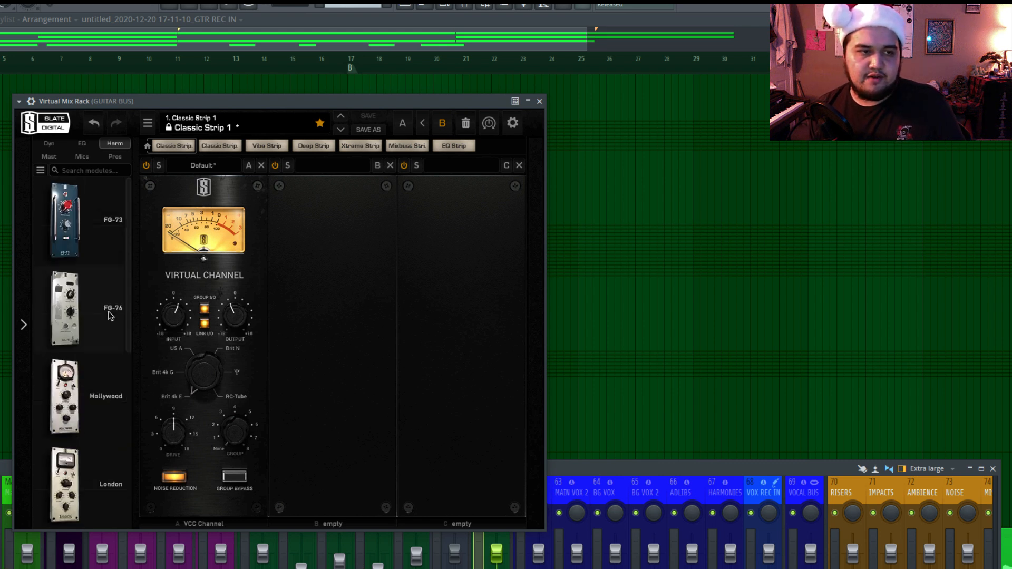
left_click(94, 146)
scroll(105, 237, "down", 6)
left_click_drag(99, 510, 347, 386)
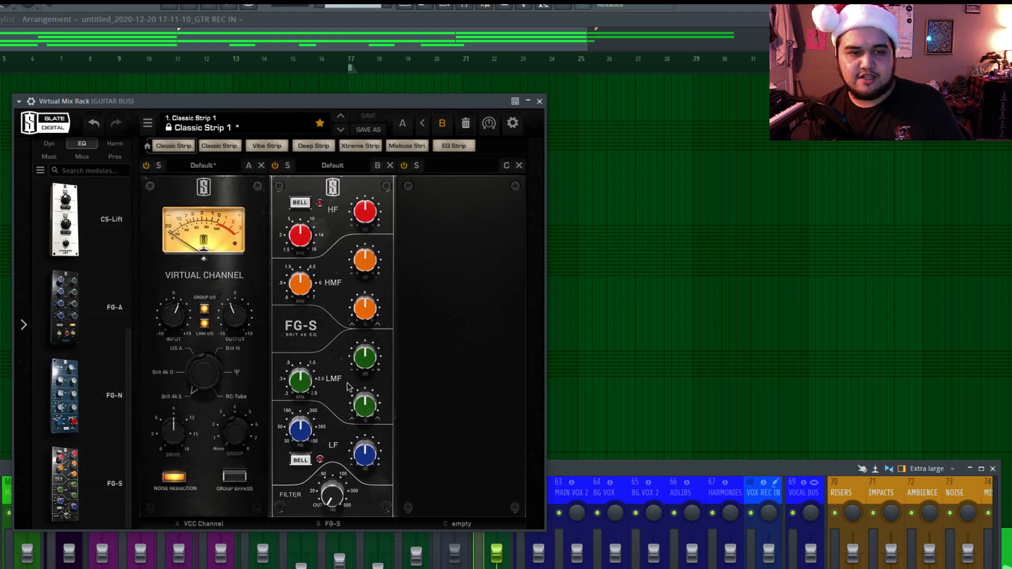
Load the Electric Guitar factory preset on the FG-S equalizer and fine-tune its filter frequency.
left_click(333, 165)
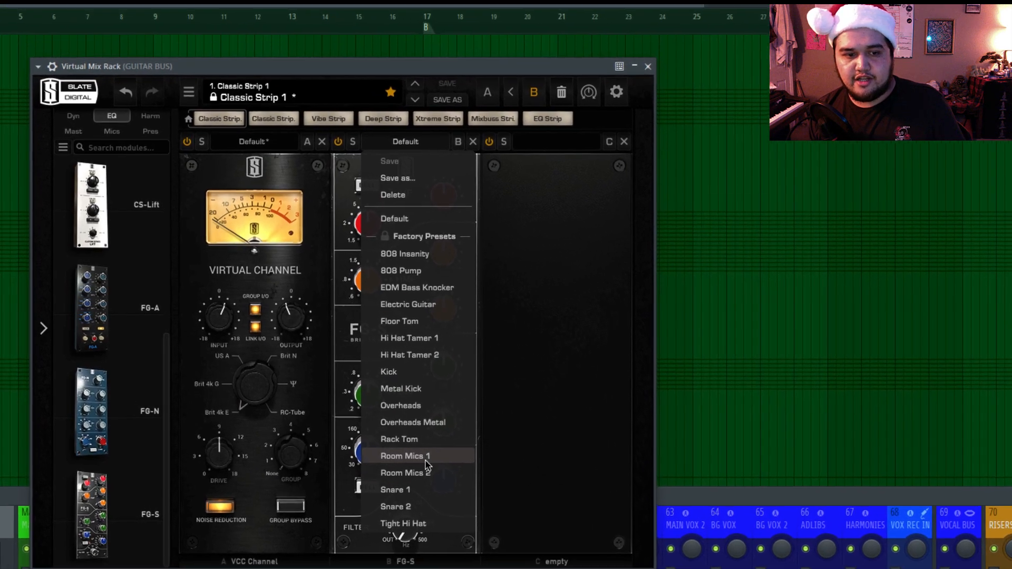
left_click(442, 304)
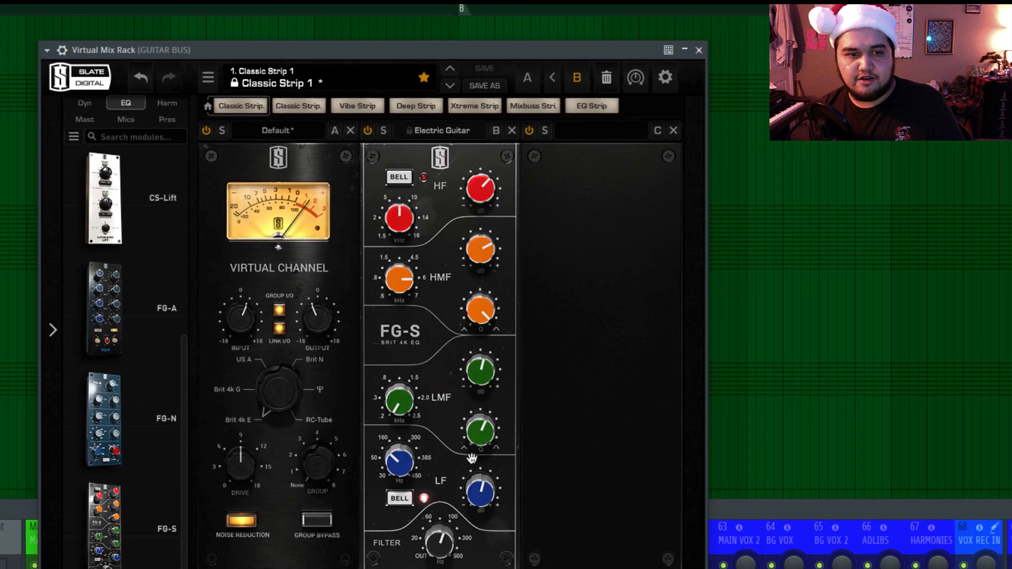
left_click_drag(441, 560, 441, 557)
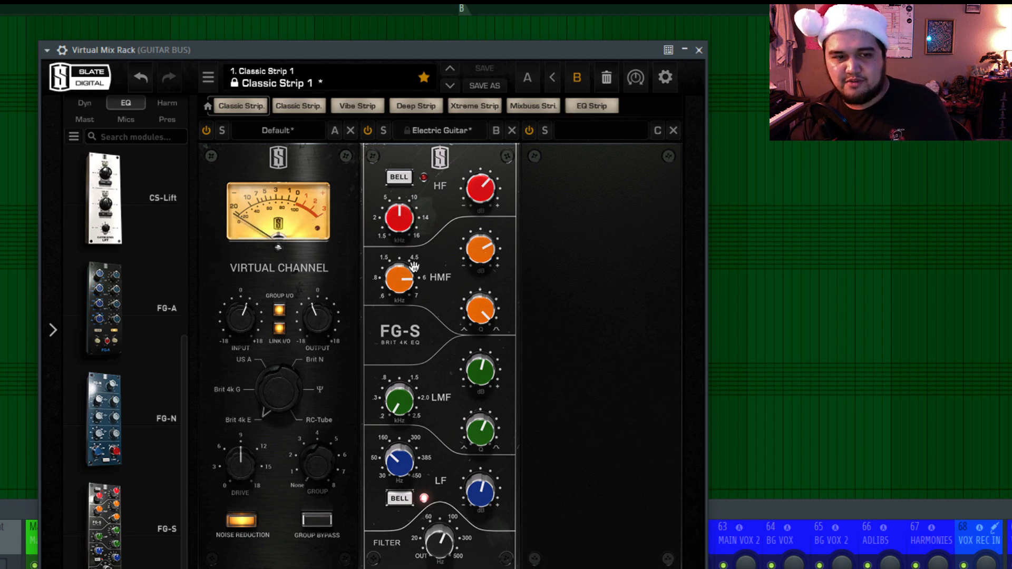
Raise the FG-S high-frequency band to around 13.6 kHz or above and set its gain to +1.46 dB.
mouse_move(474, 188)
left_mouse_down()
mouse_move(430, 215)
mouse_move(485, 190)
left_mouse_up()
left_click_drag(413, 219, 416, 211)
left_click_drag(496, 208, 487, 192)
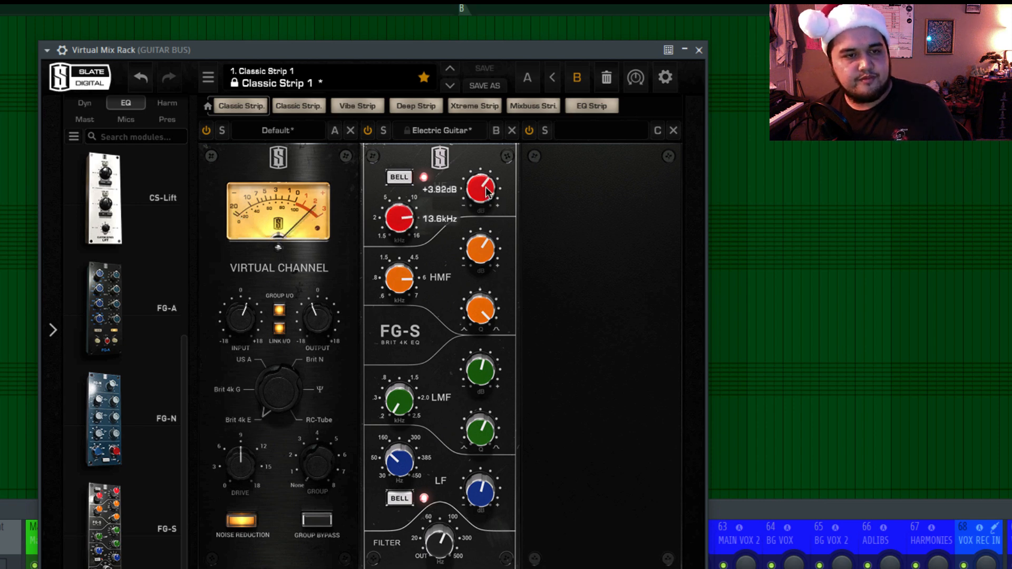
left_click_drag(410, 217, 411, 214)
left_click_drag(476, 198, 476, 200)
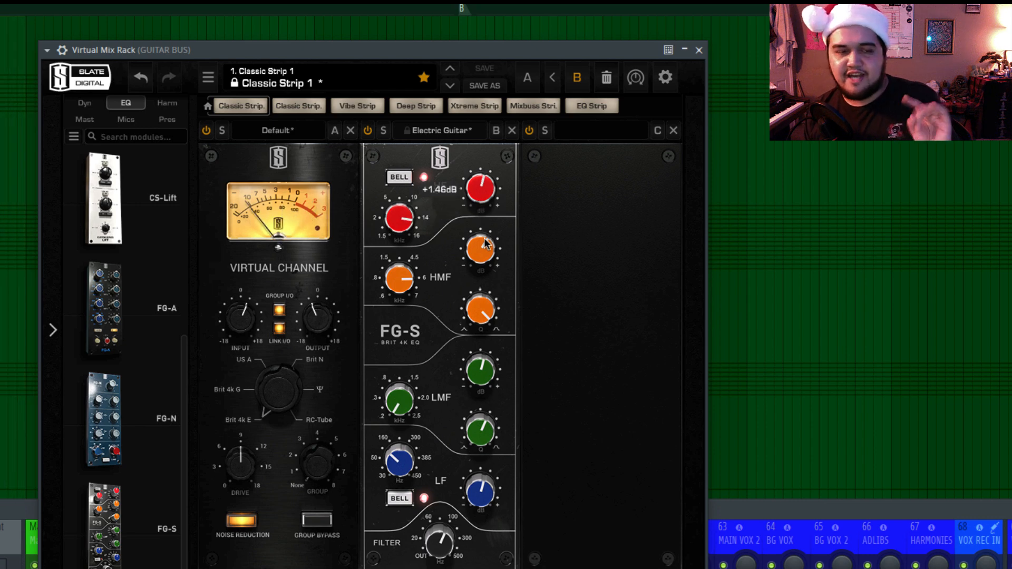
mouse_move(484, 246)
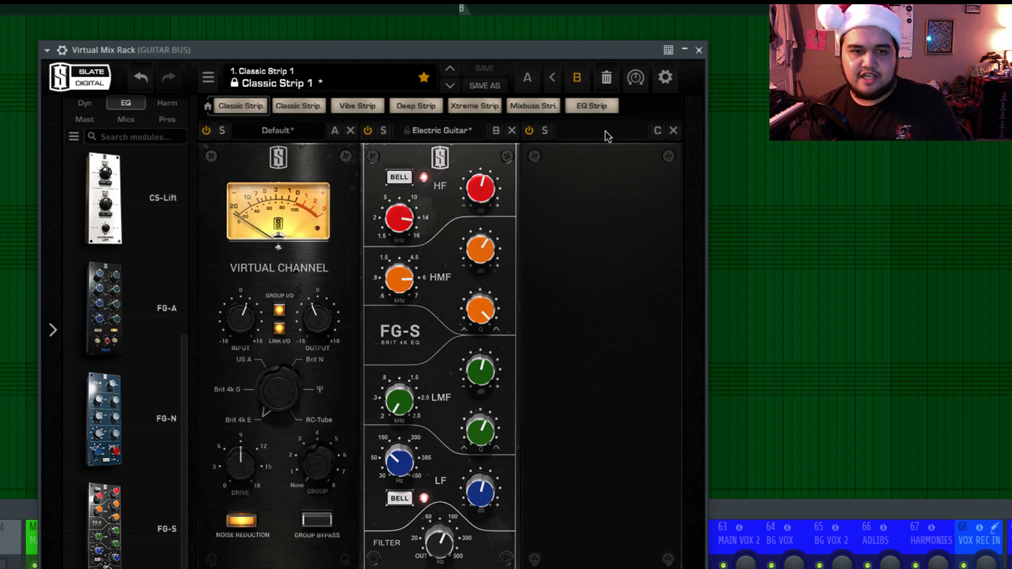
Add the FG-N equalizer to the rack's third slot and browse the harmonic and EQ modules.
left_click_drag(153, 421, 601, 343)
scroll(116, 495, "down", 5)
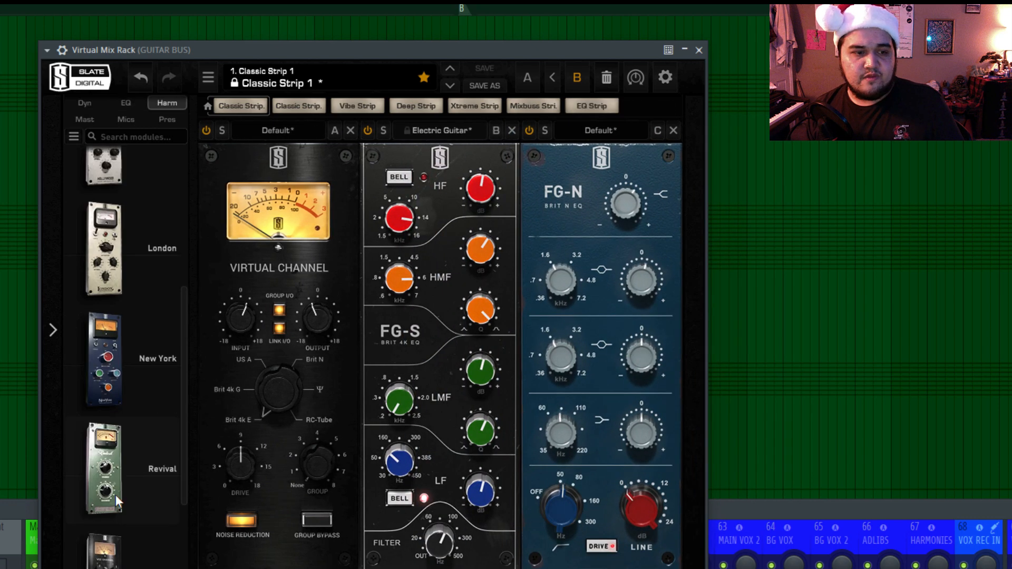
scroll(117, 494, "up", 2)
scroll(136, 403, "up", 2)
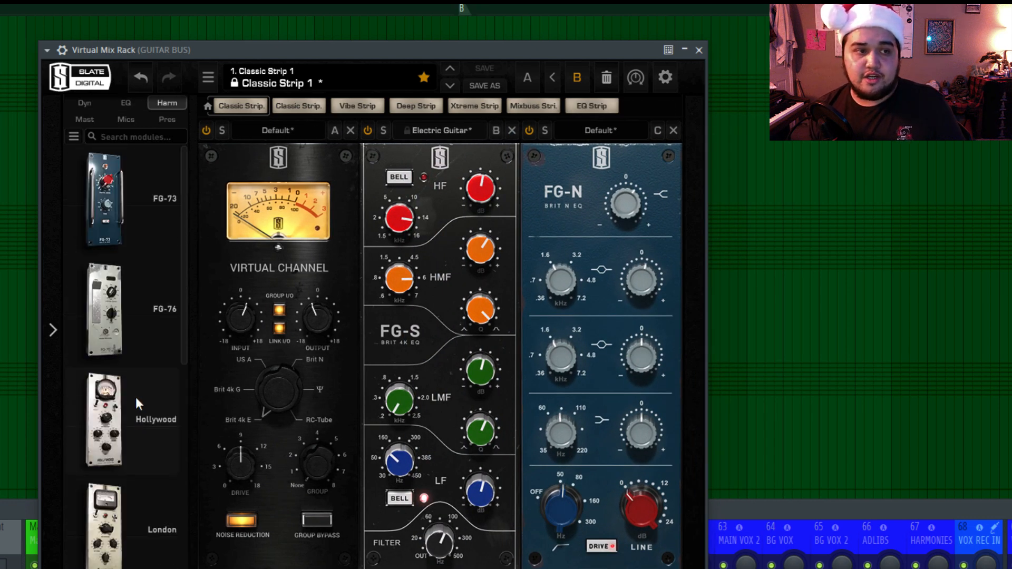
left_click(126, 103)
scroll(150, 234, "down", 6)
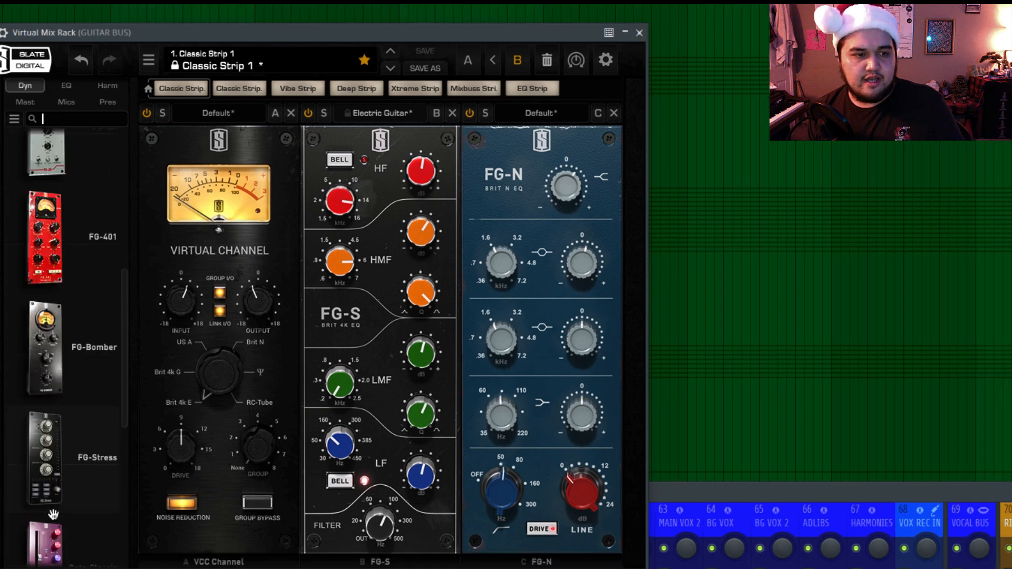
Add the FG-Stress compressor to the fourth slot with the Heavy Guitars - Leveler preset and adjust its mix.
left_click_drag(65, 470, 724, 400)
left_click(704, 113)
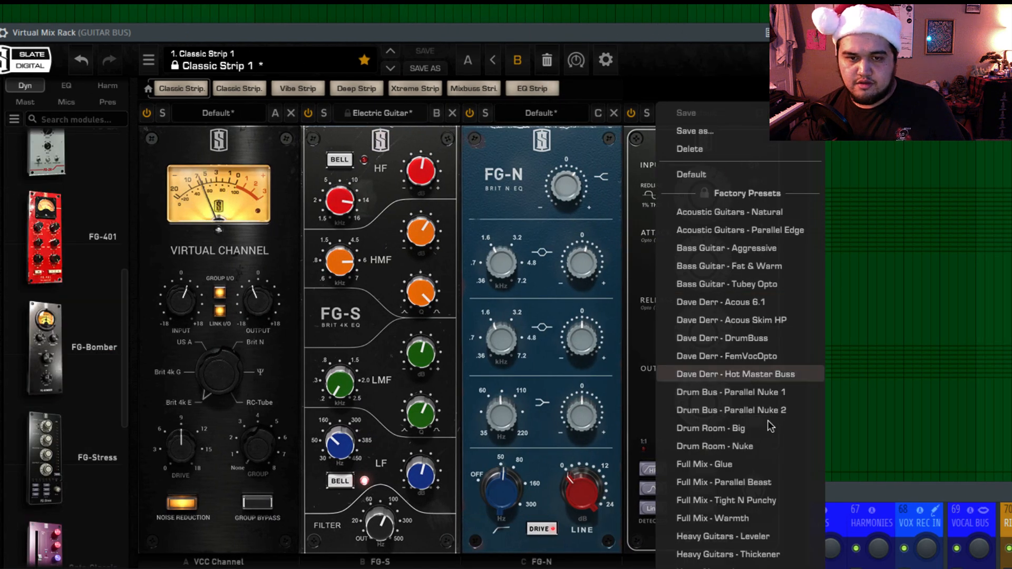
left_click(766, 536)
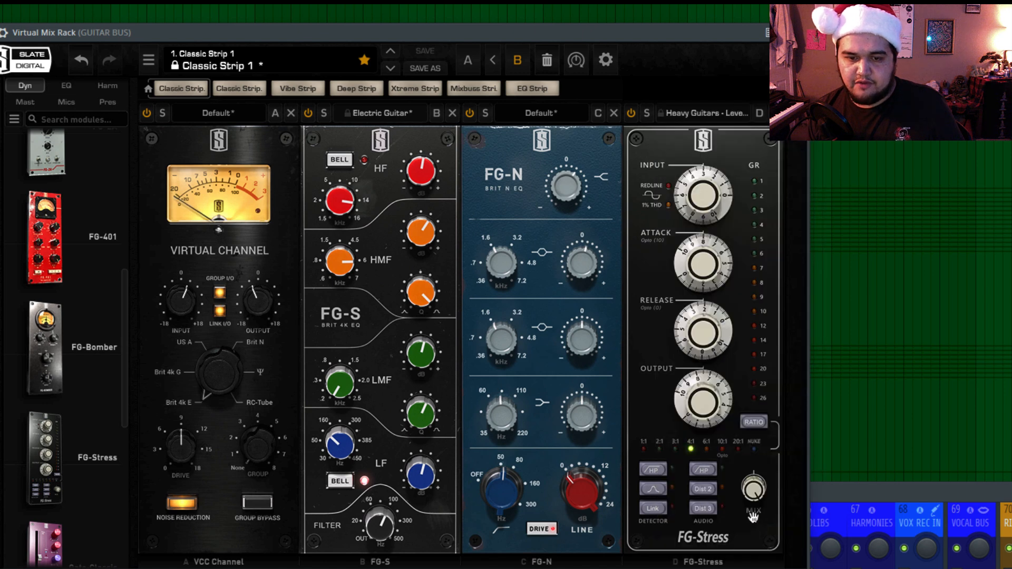
left_click_drag(753, 492, 758, 522)
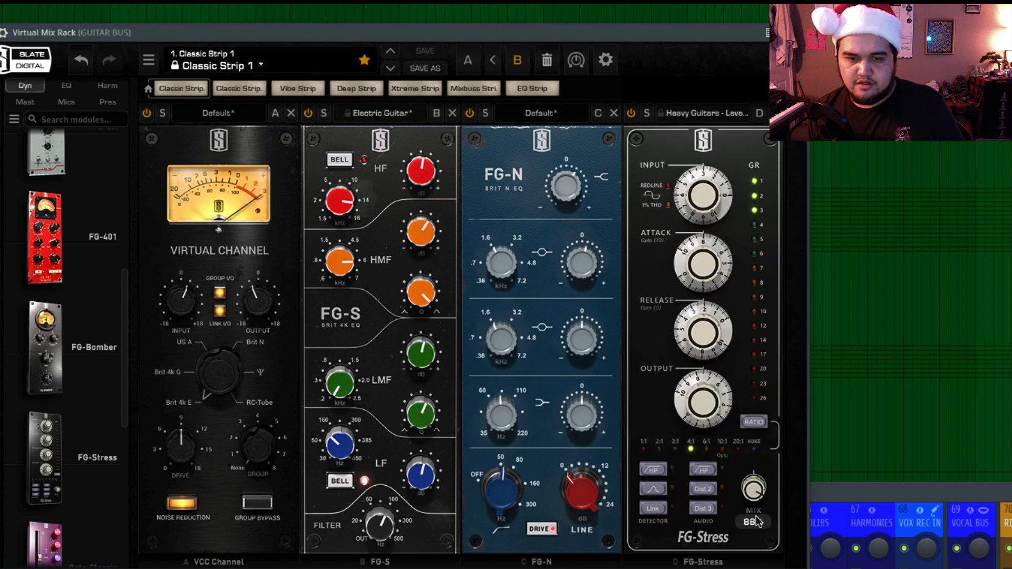
left_click_drag(755, 565, 796, 442)
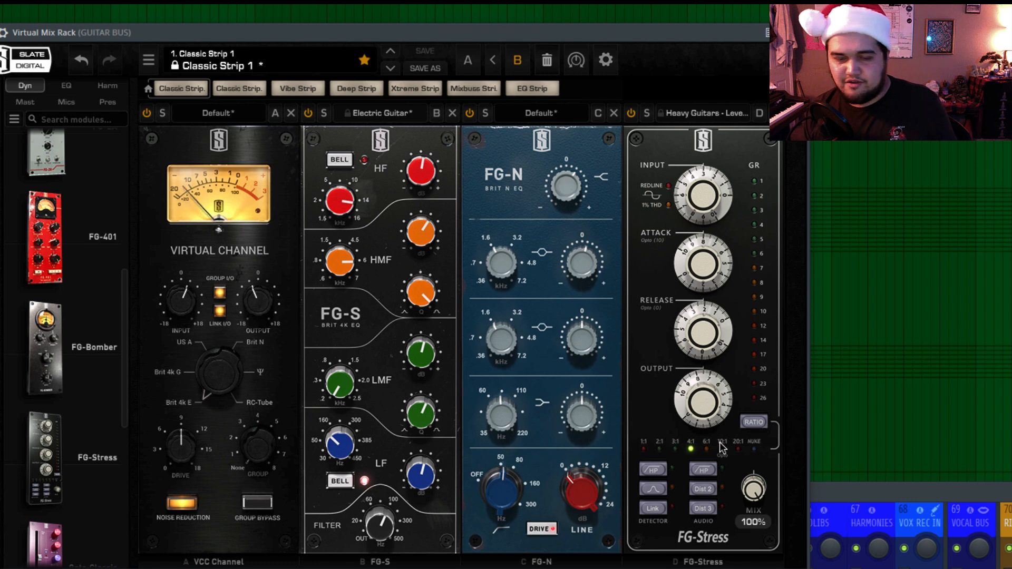
left_click_drag(754, 487, 768, 535)
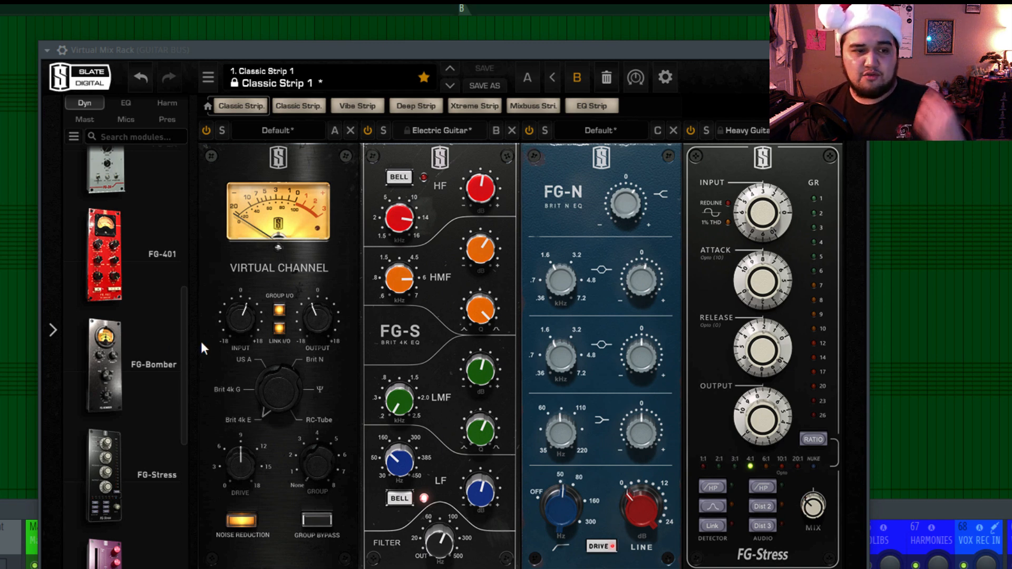
Try the FG-116 Vintage compressor ahead of FG-Stress with an electric guitar preset and adjusted output and mix, and remove it.
scroll(168, 368, "up", 3)
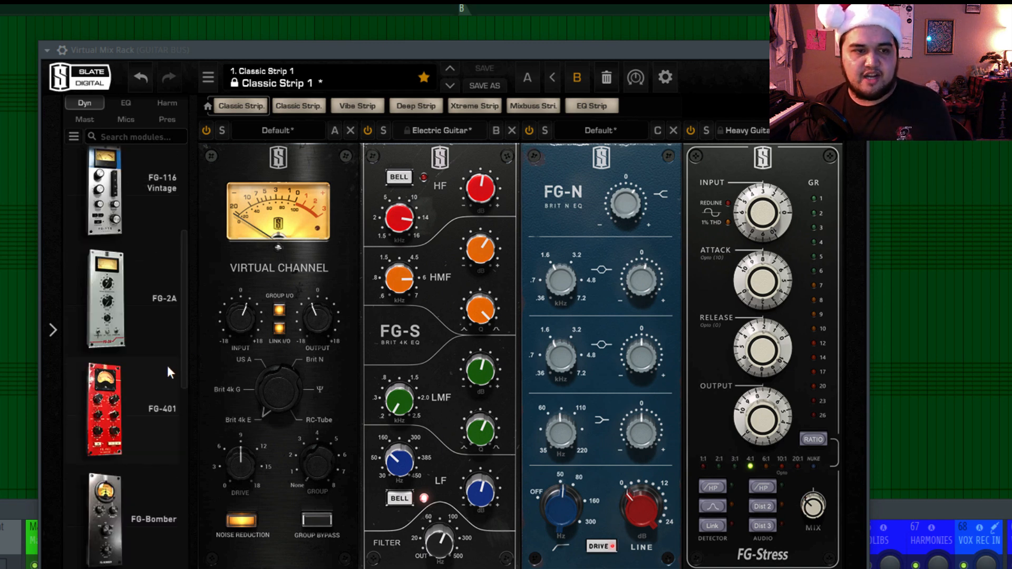
scroll(112, 225, "up", 1)
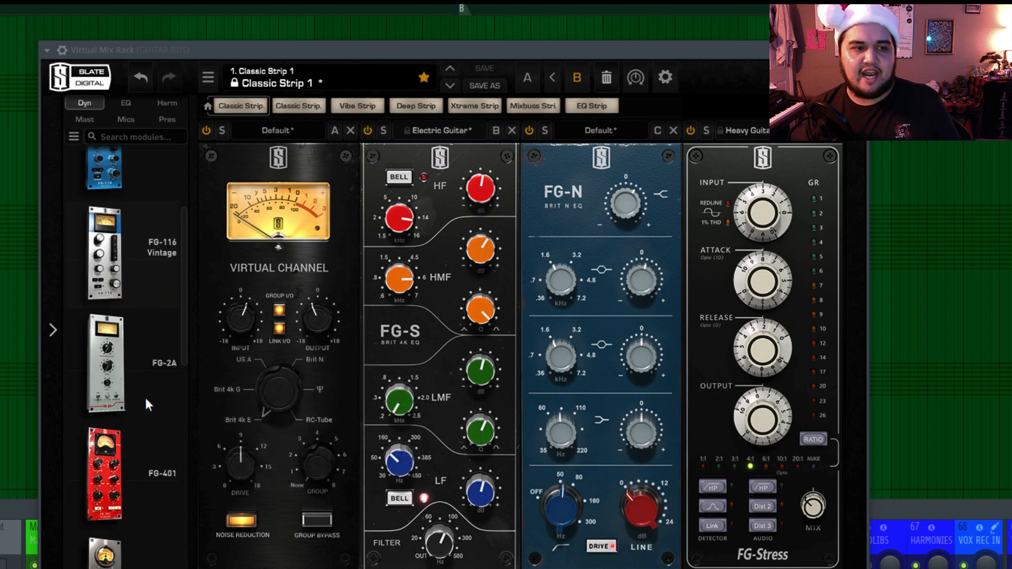
scroll(147, 401, "up", 2)
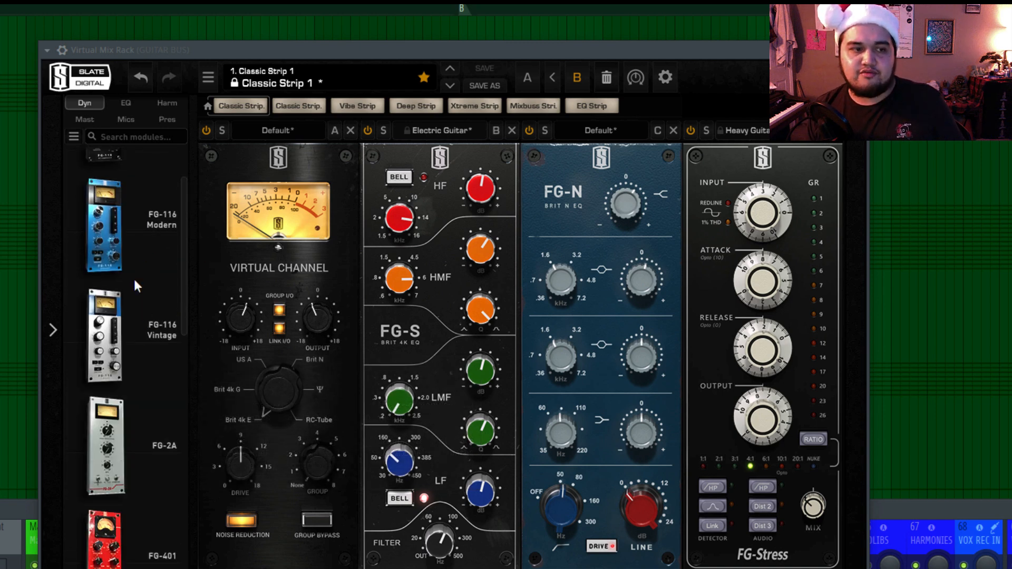
left_click_drag(105, 337, 779, 395)
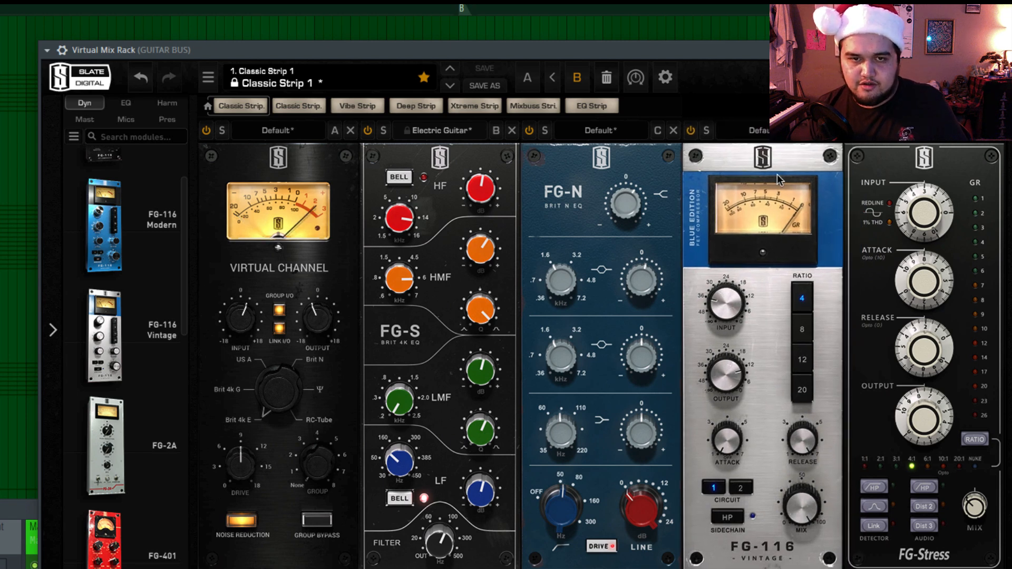
left_click(759, 130)
left_click(798, 391)
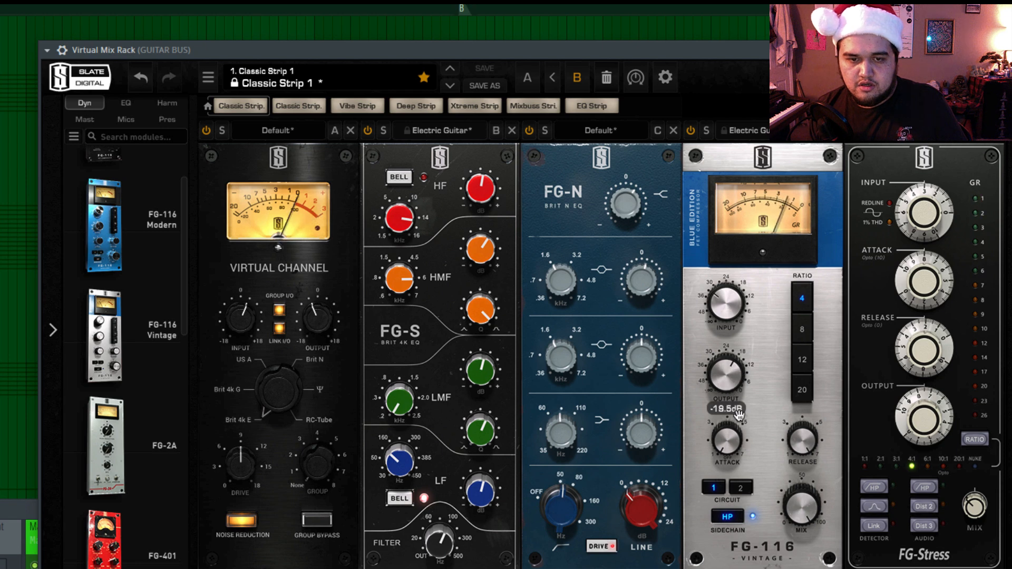
left_click_drag(741, 419, 745, 409)
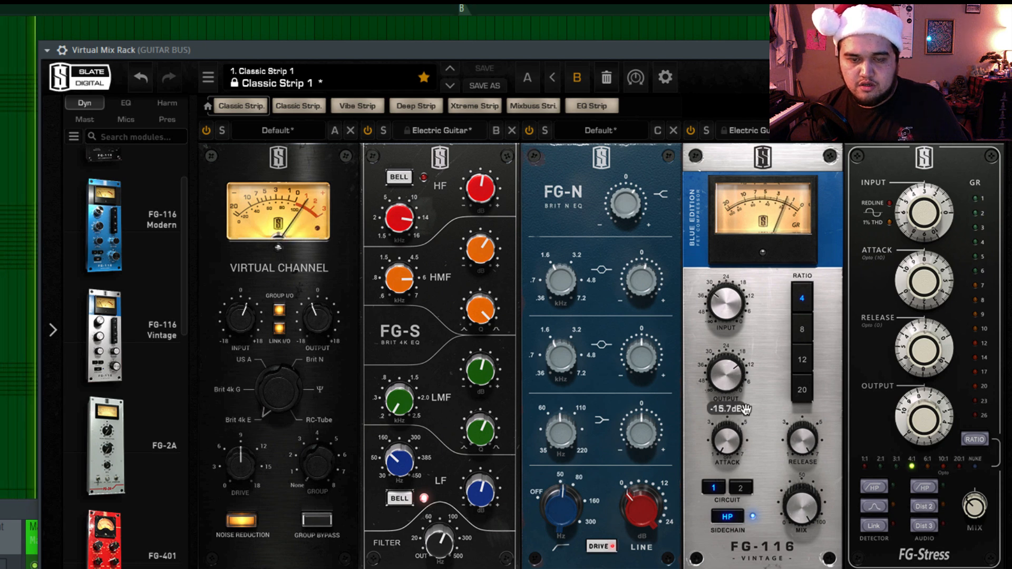
left_click_drag(816, 519, 816, 568)
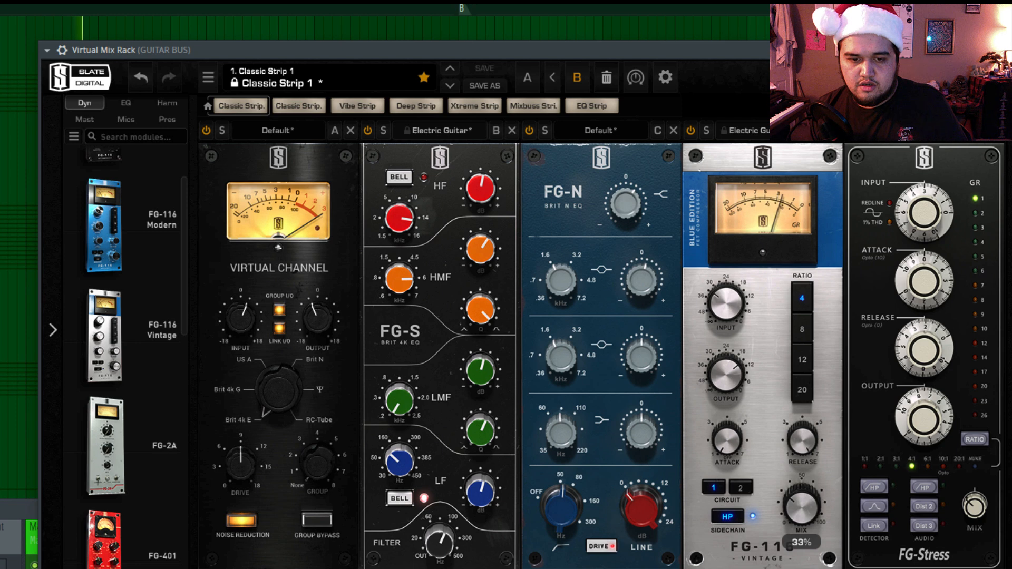
left_click(836, 131)
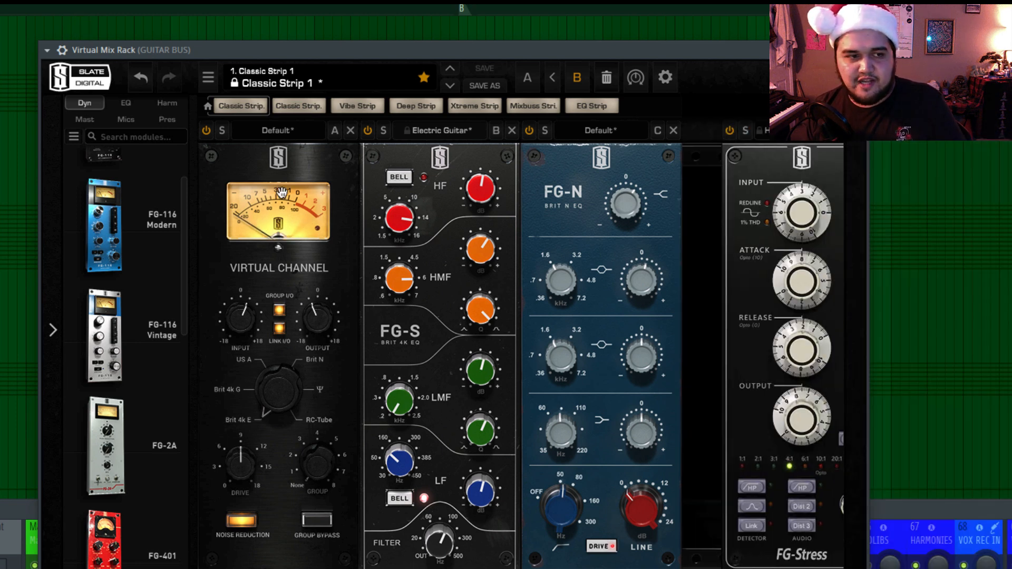
Insert the FG-116 Modern compressor between FG-N and FG-Stress and load its Electric Guitars preset.
left_click_drag(125, 235, 768, 330)
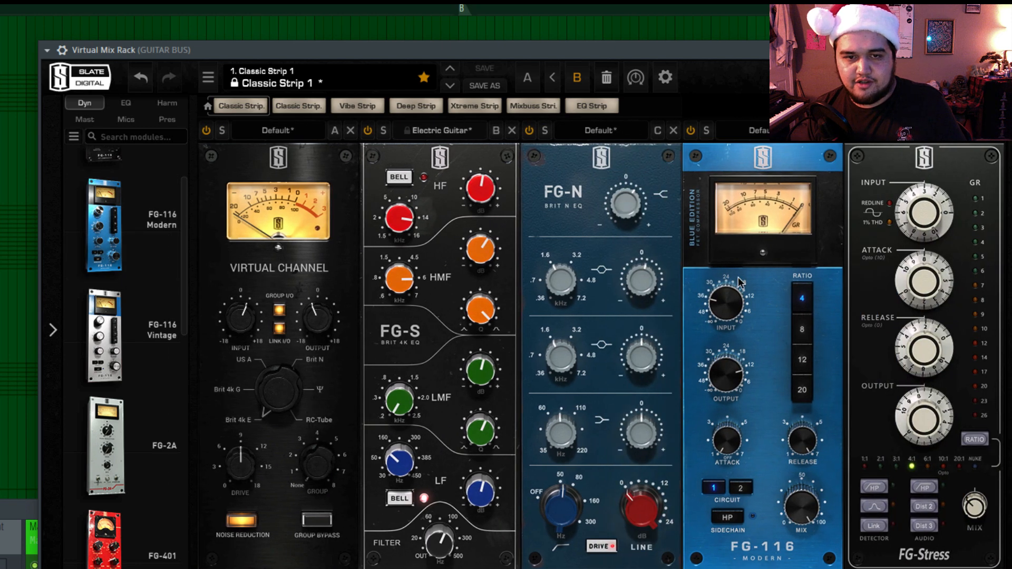
left_click(755, 138)
left_click(806, 448)
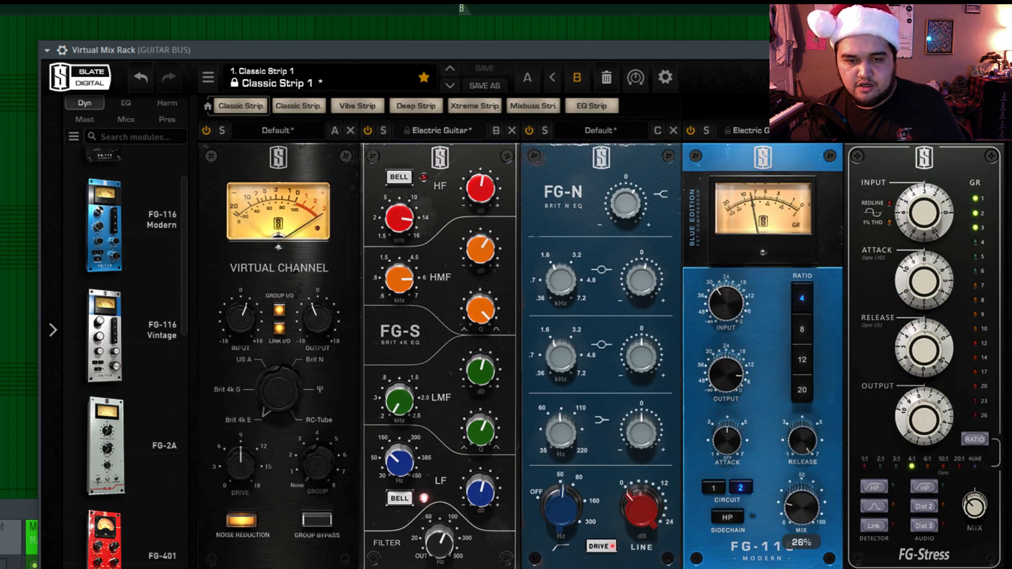
Set the FG-116 Modern's mix to 25% and its output to -20.4 dB.
left_click_drag(812, 522, 819, 485)
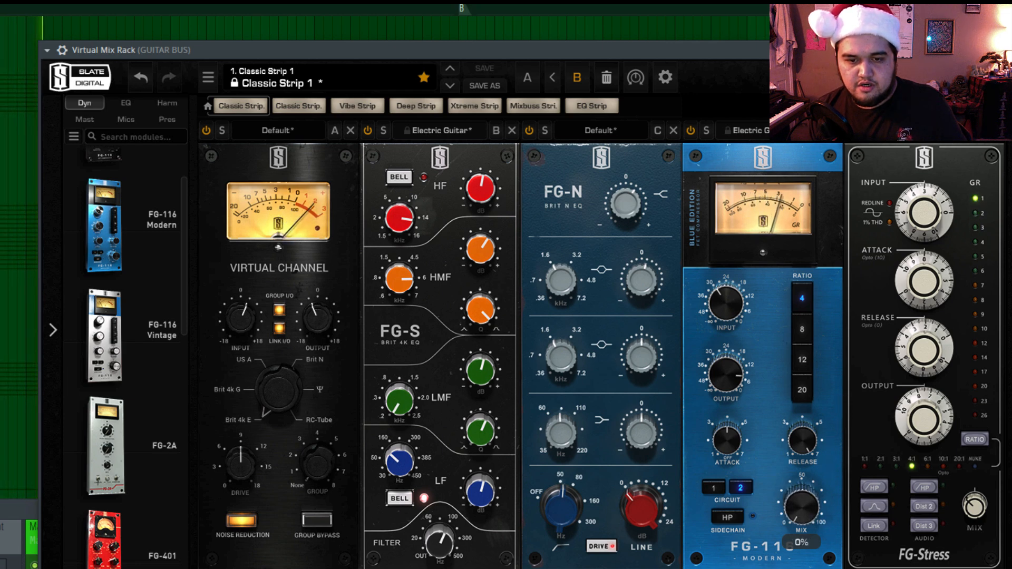
left_click_drag(802, 516, 820, 489)
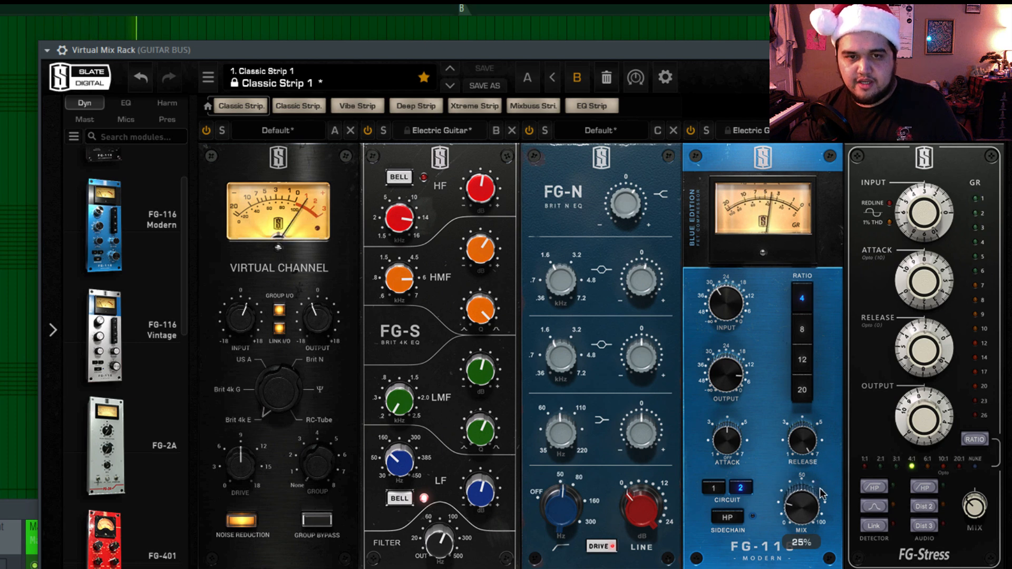
left_click_drag(737, 364, 737, 418)
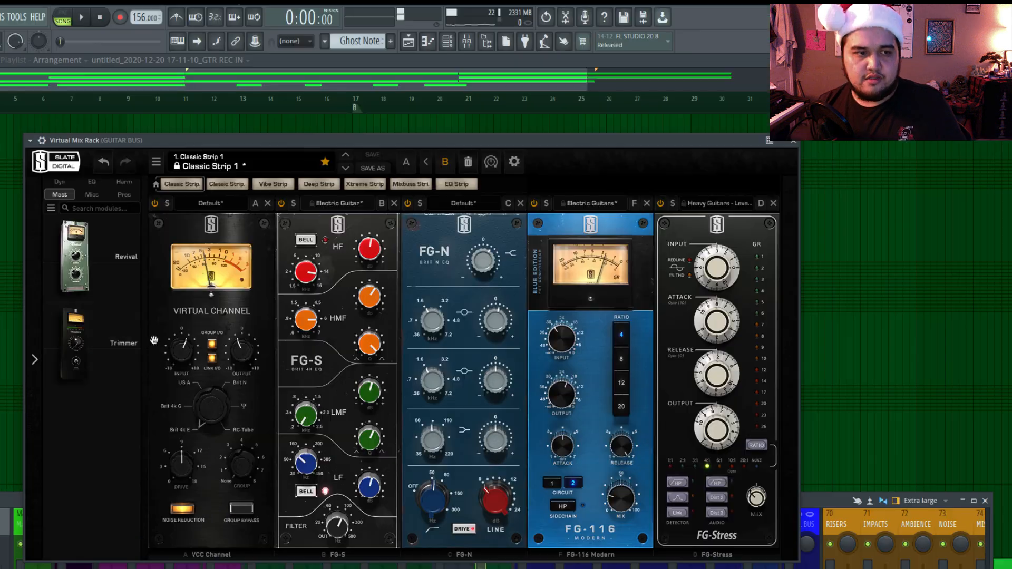
Add the Trimmer module after FG-Stress at the end of the rack and lower its trim slightly.
left_click_drag(153, 340, 867, 343)
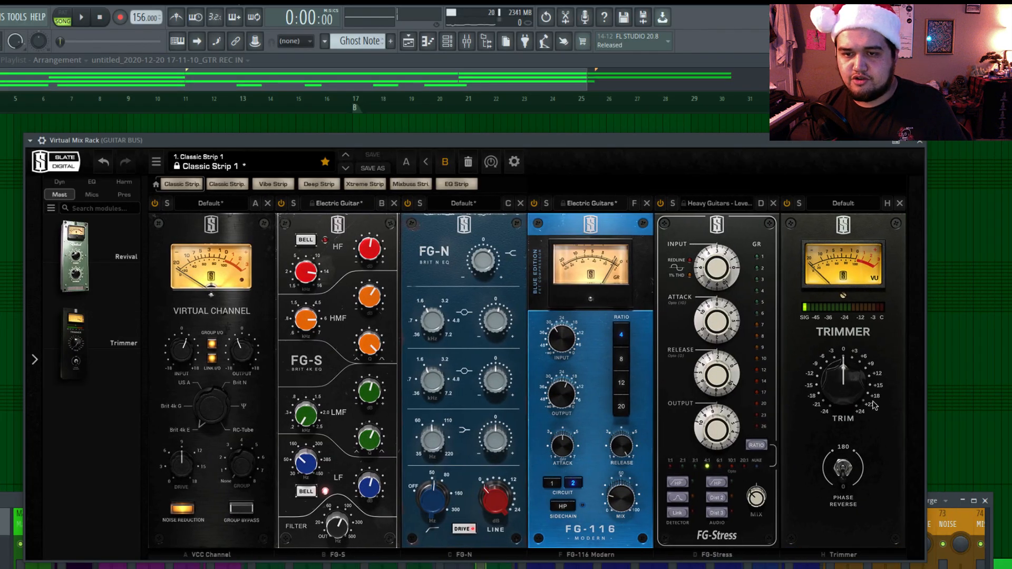
key("space")
left_click_drag(855, 390, 839, 394)
key("space")
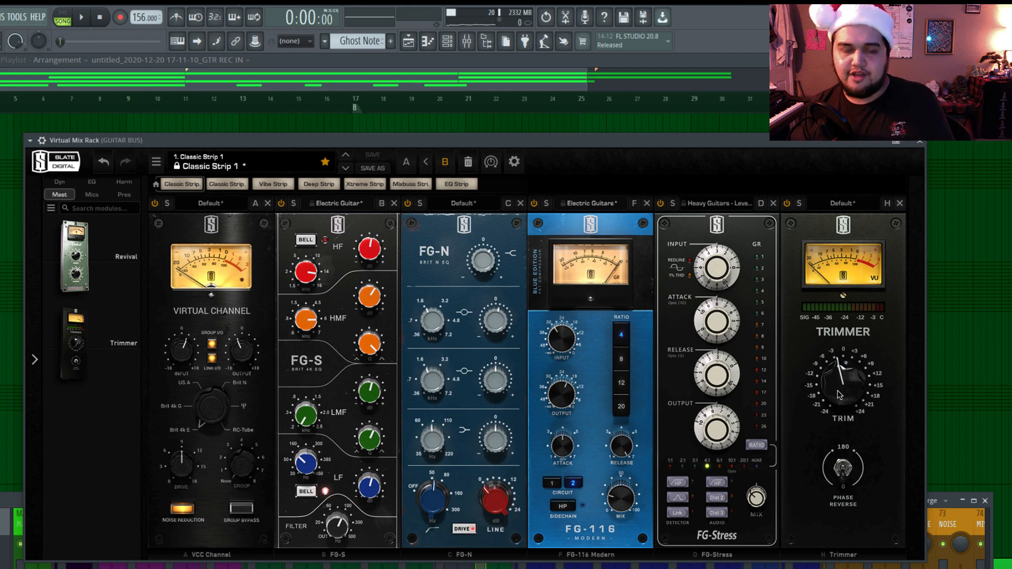
Play back the guitars through the full rack and readjust the Trimmer's trim to match the level.
key("space")
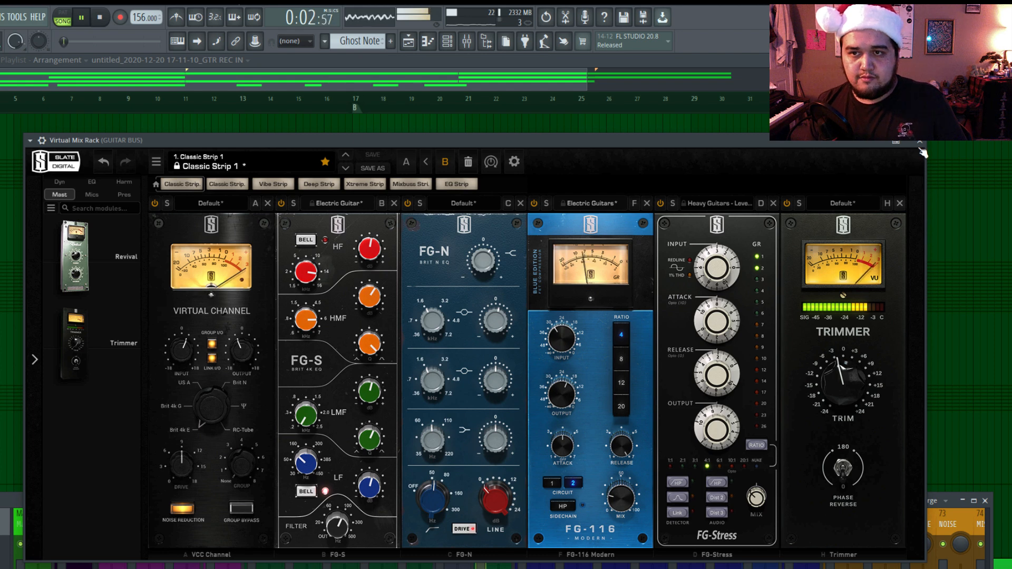
key("space")
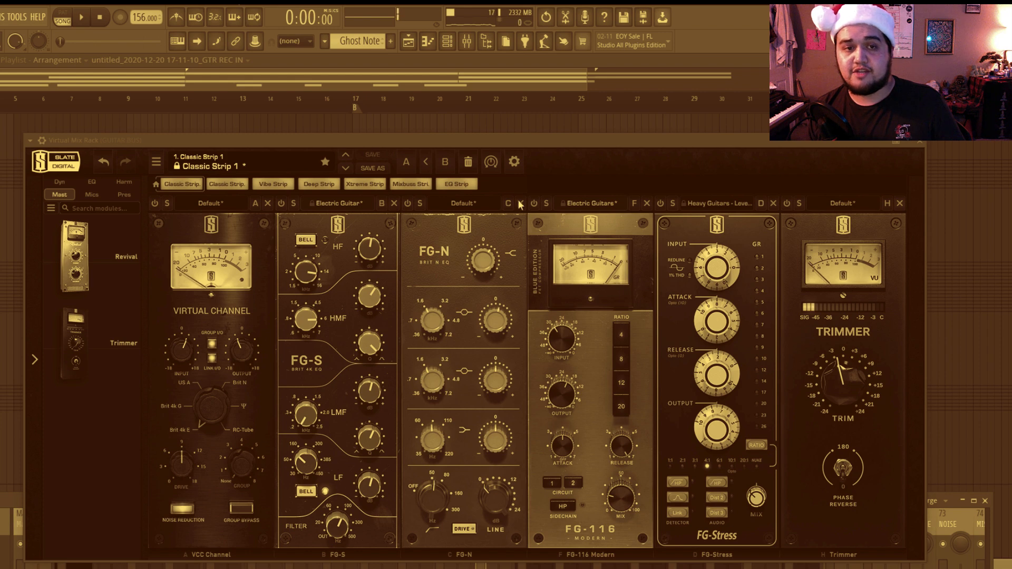
key("space")
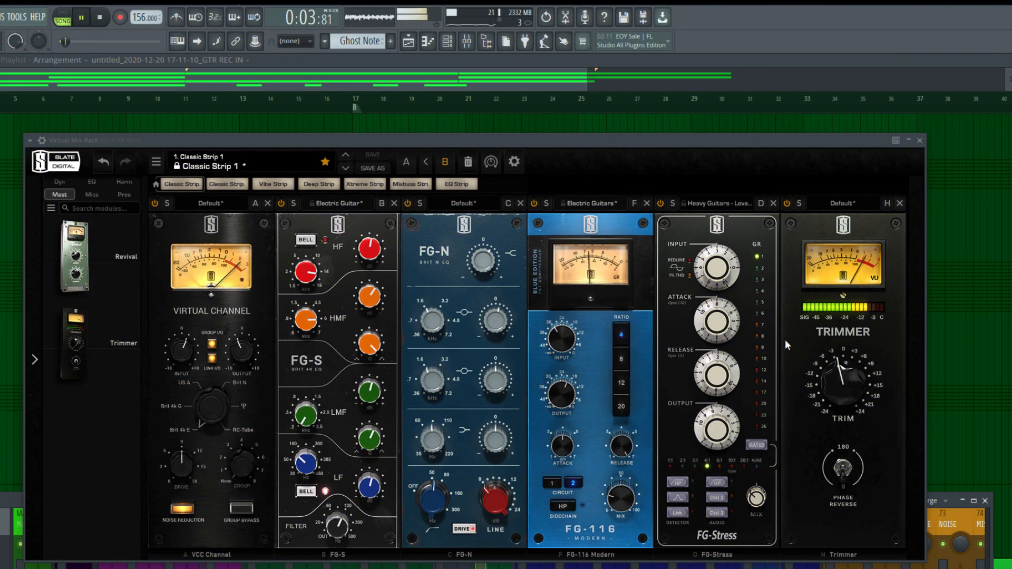
double_click(849, 396)
left_click_drag(848, 395, 848, 392)
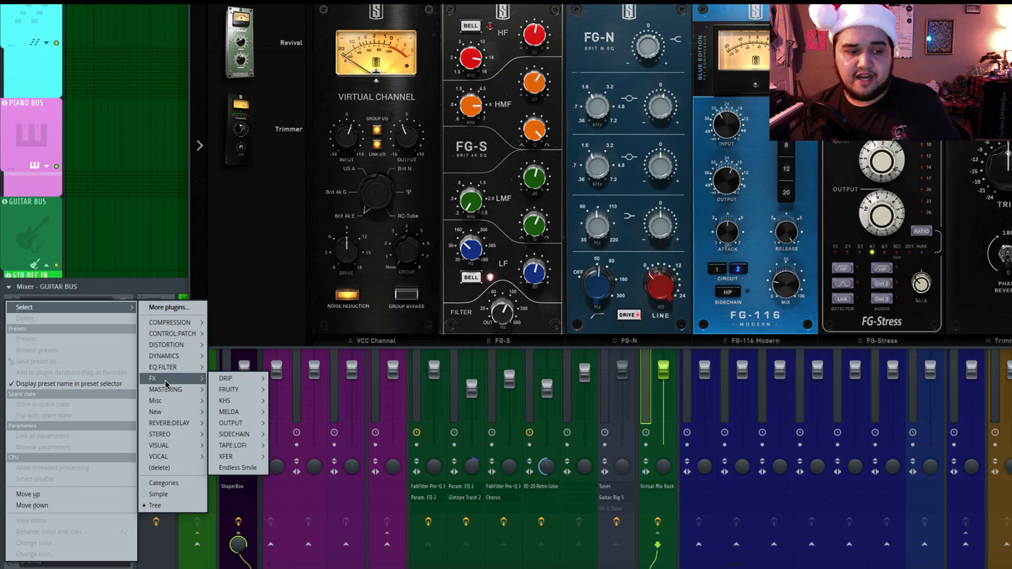
Add RC-20 Retro Color to the guitar bus after Virtual Mix Rack and browse its user presets for the PG INST group.
mouse_move(256, 437)
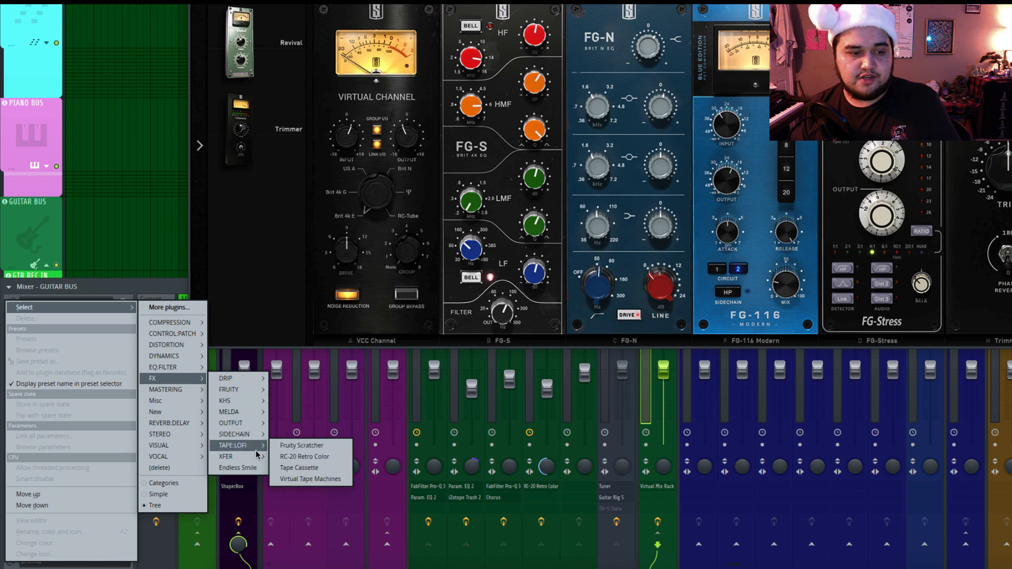
left_click(304, 456)
scroll(259, 323, "down", 15)
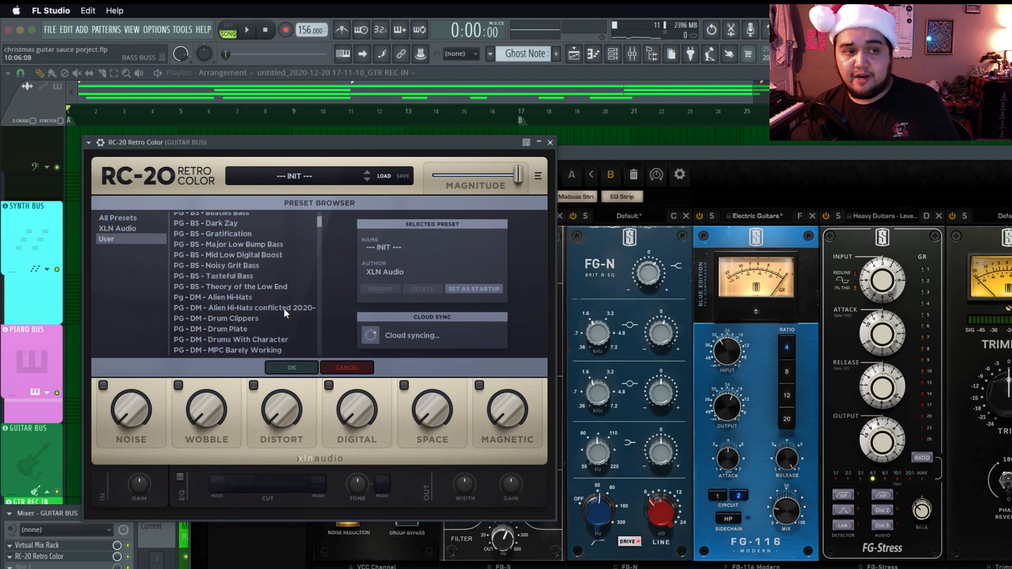
scroll(258, 322, "down", 3)
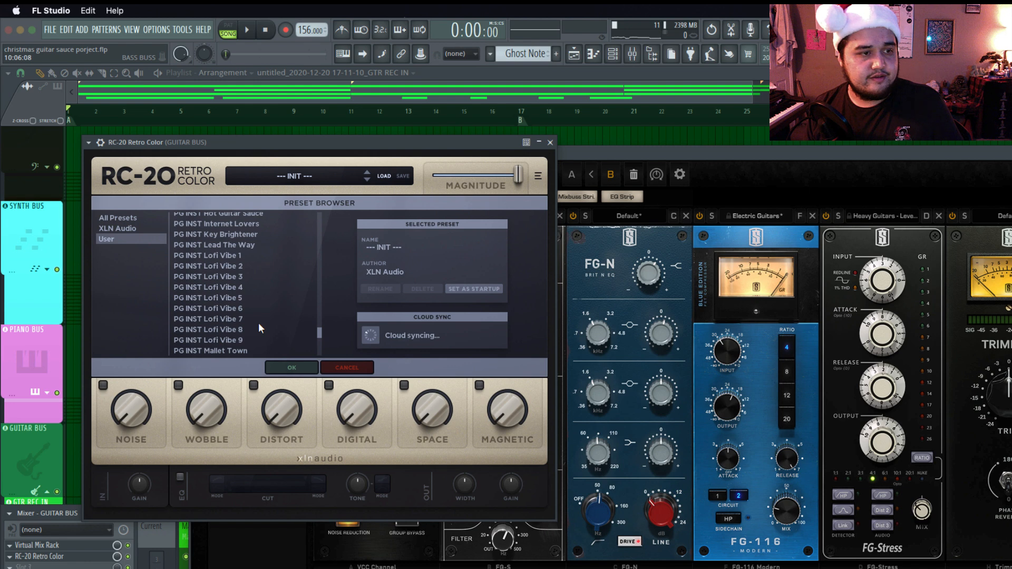
Audition several PG INST user presets in RC-20 during playback and choose PG INST Mi Amores Serenade.
left_click(224, 264)
key("space")
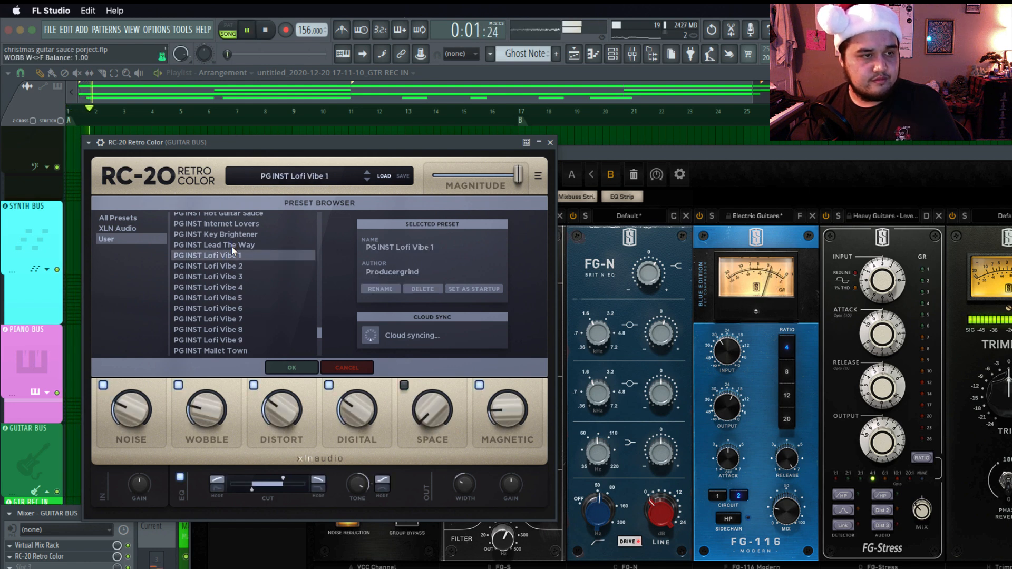
left_click(231, 245)
scroll(232, 274, "down", 1)
left_click(228, 334)
scroll(228, 331, "down", 1)
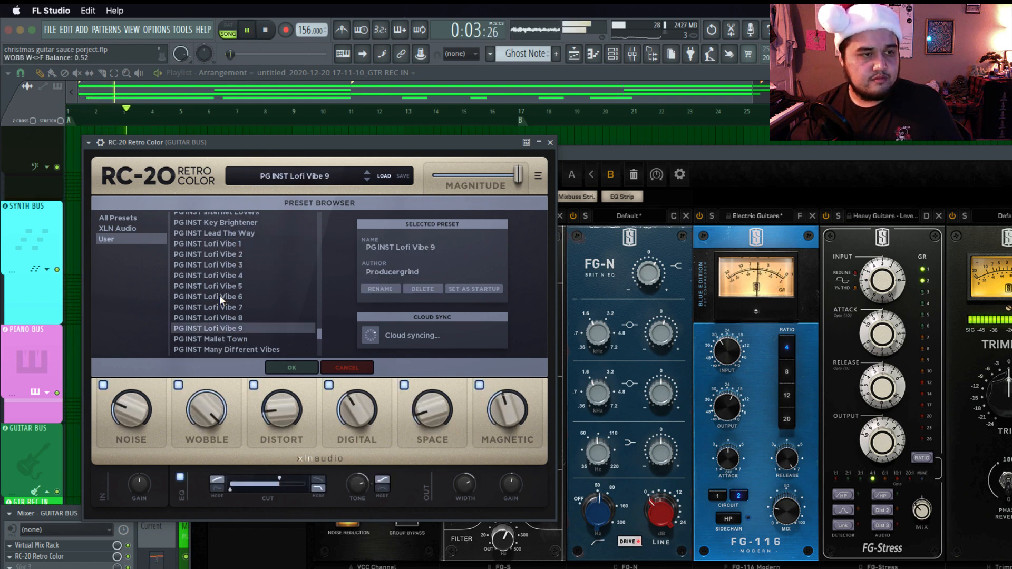
left_click(223, 337)
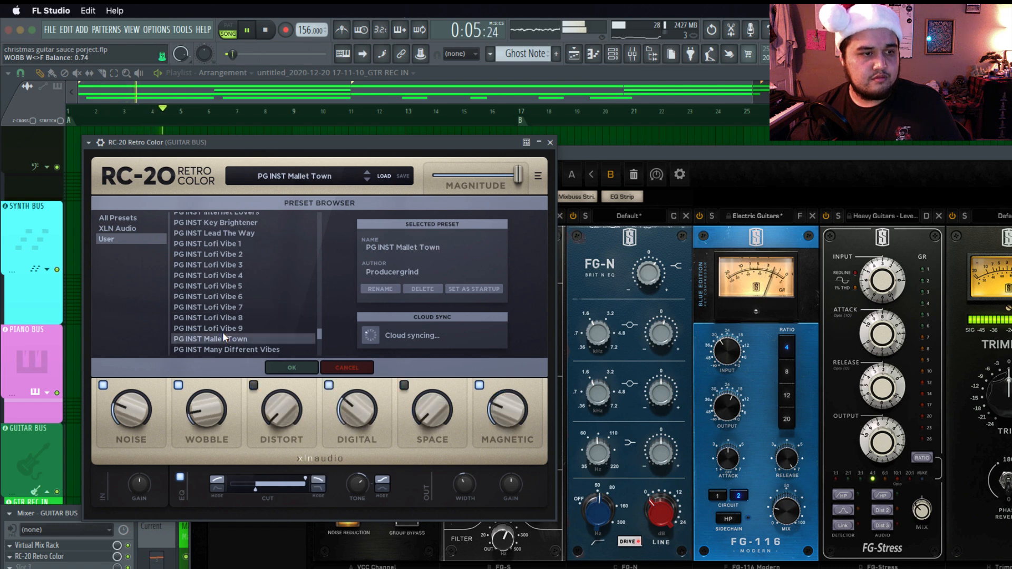
scroll(222, 332, "down", 2)
left_click(223, 326)
left_click(223, 331)
scroll(221, 333, "down", 1)
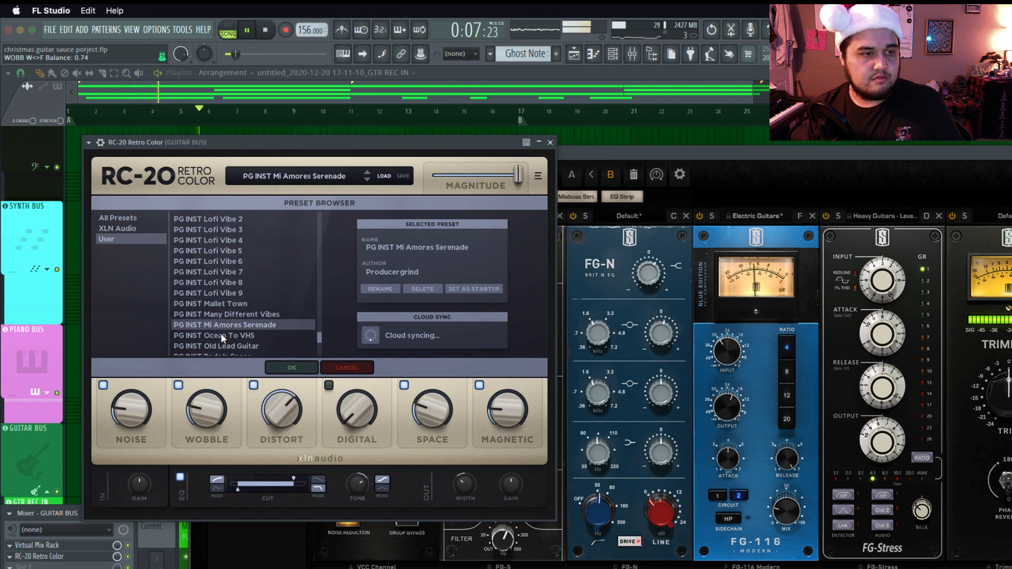
Set RC-20's Distort to 31%, Wobble to 22% and the master high cut to 6101 Hz, and accept the preset.
left_click_drag(293, 417, 288, 466)
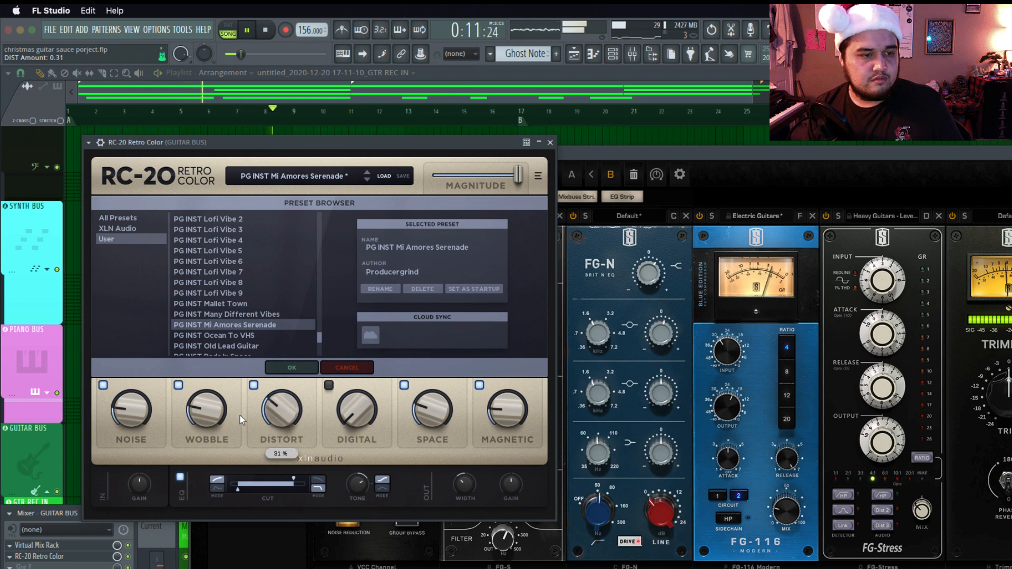
left_click_drag(103, 416, 204, 414)
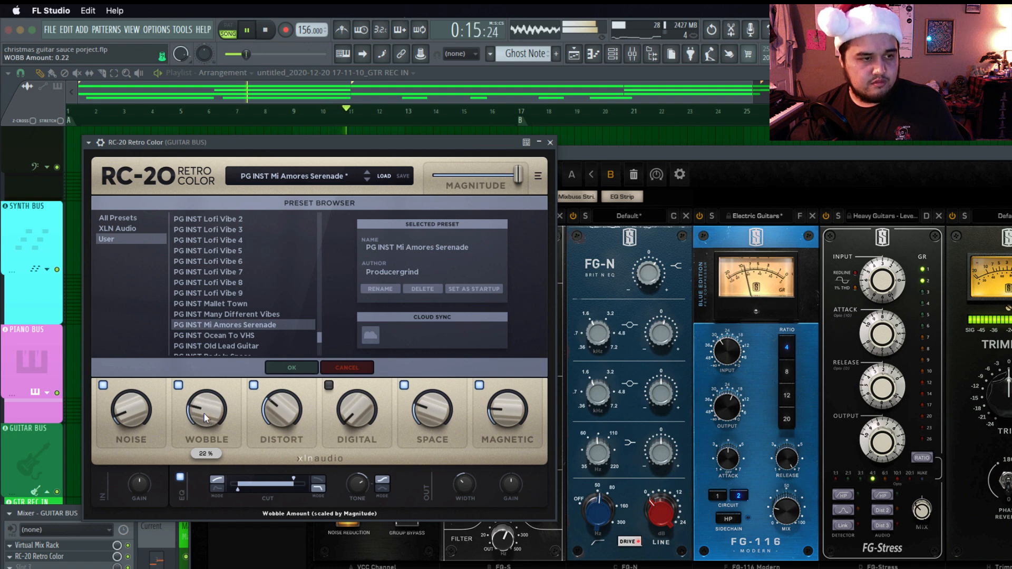
left_click(294, 480)
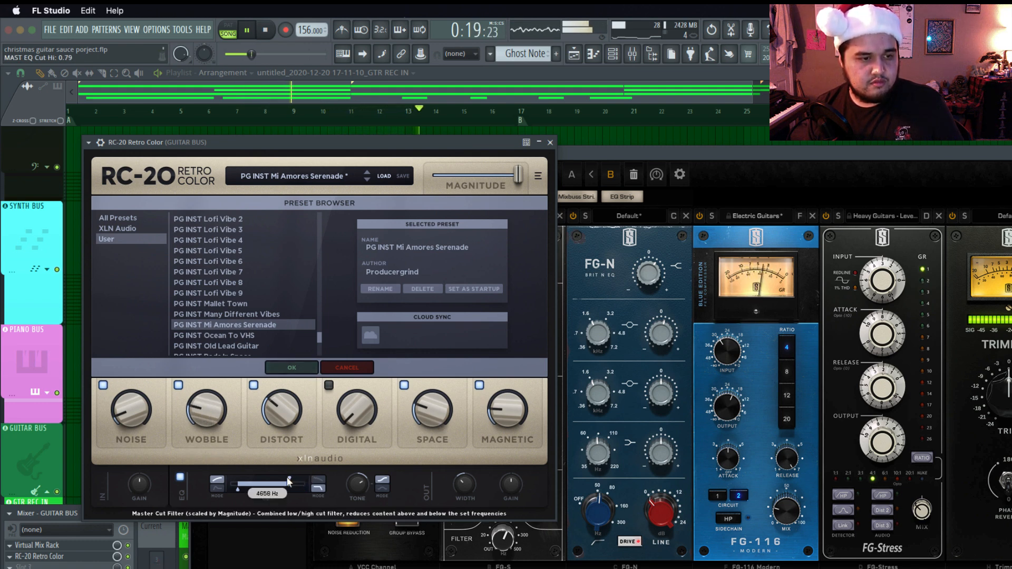
left_click(303, 370)
Add Fruity Soft Clipper to the guitar bus after RC-20 Retro Color and set its threshold to 0.0 dB during playback.
left_click_drag(1008, 391, 1008, 402)
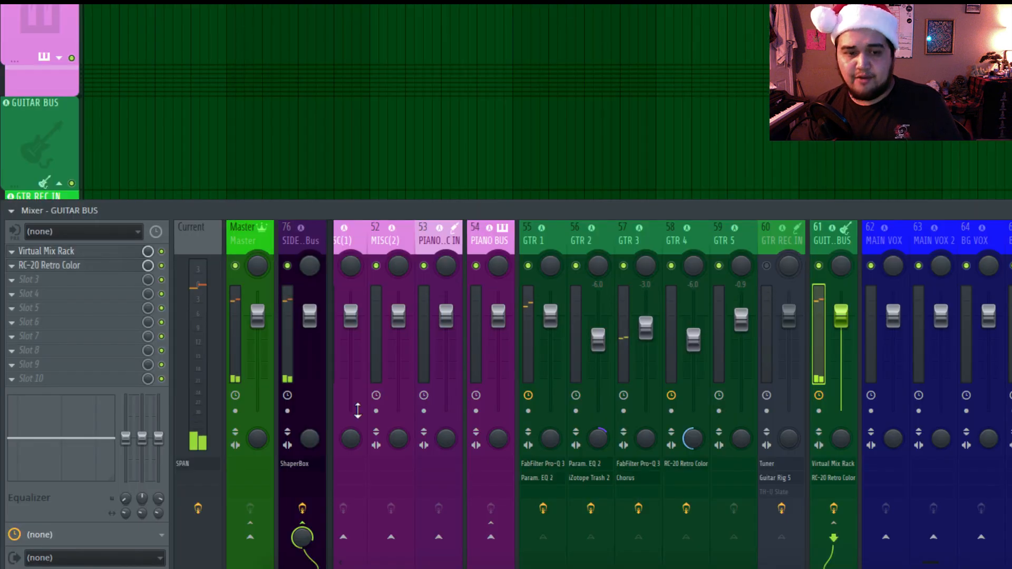
key("space")
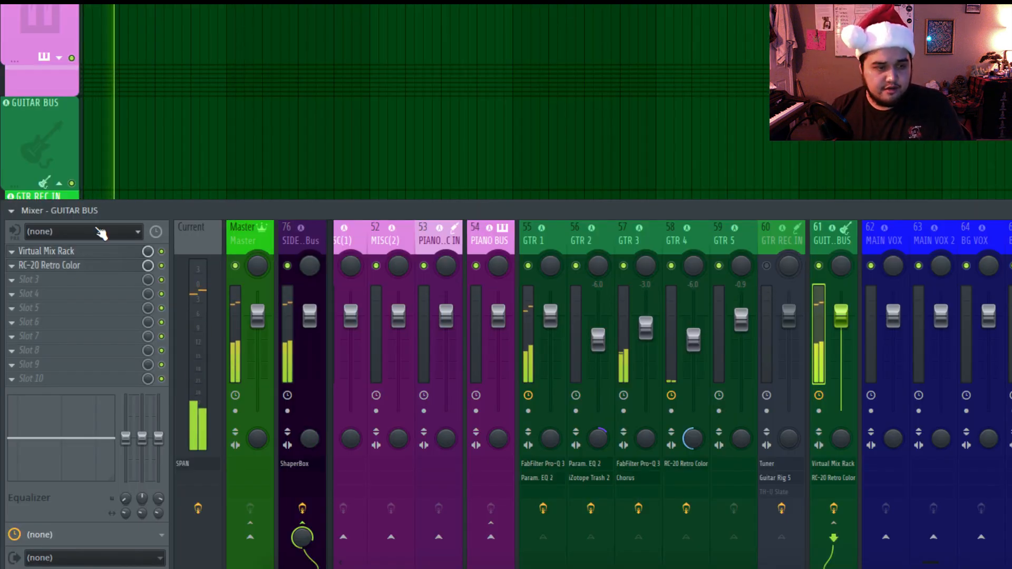
left_click(50, 289)
mouse_move(251, 312)
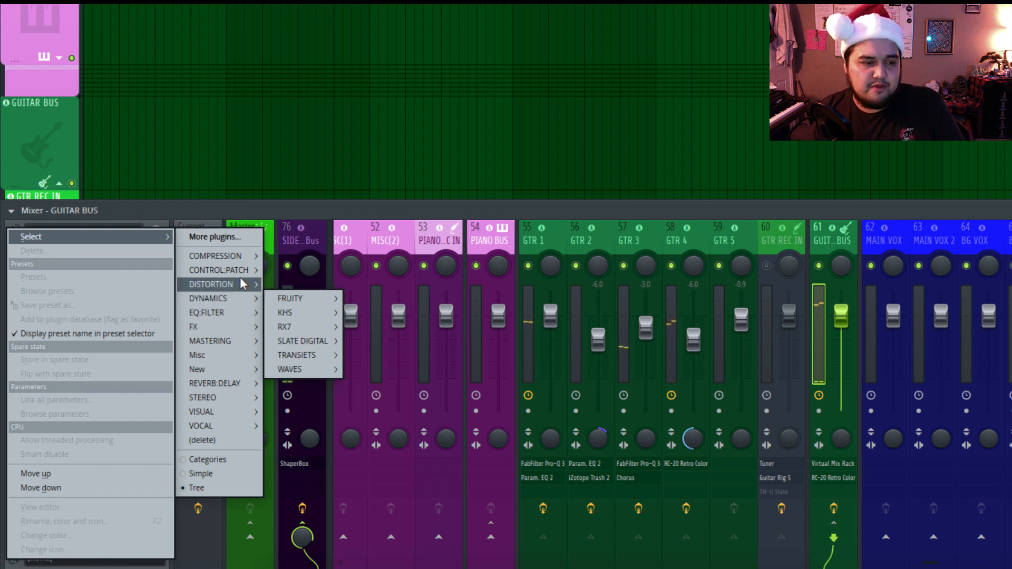
mouse_move(291, 300)
left_click(359, 301)
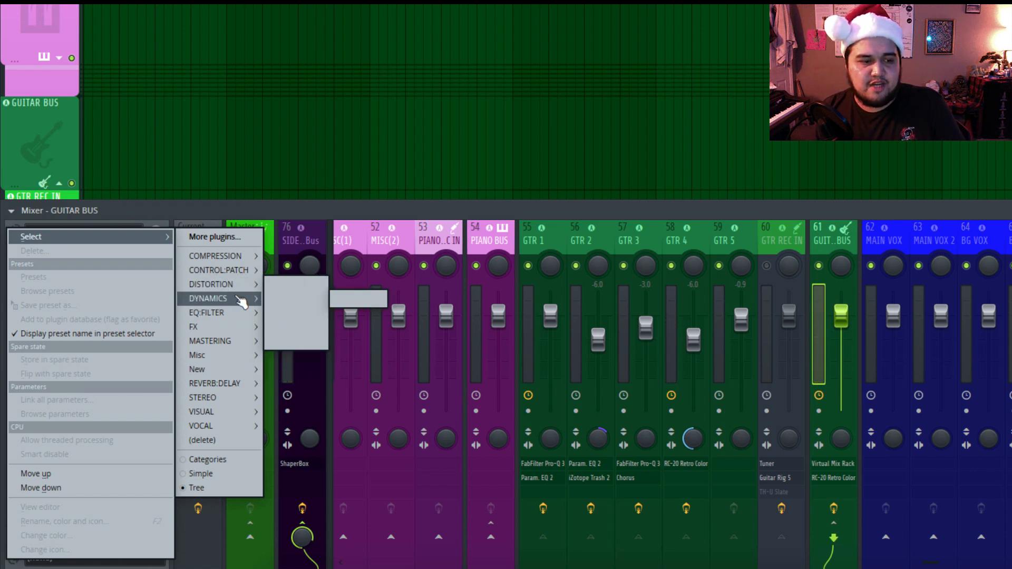
mouse_move(232, 284)
mouse_move(293, 313)
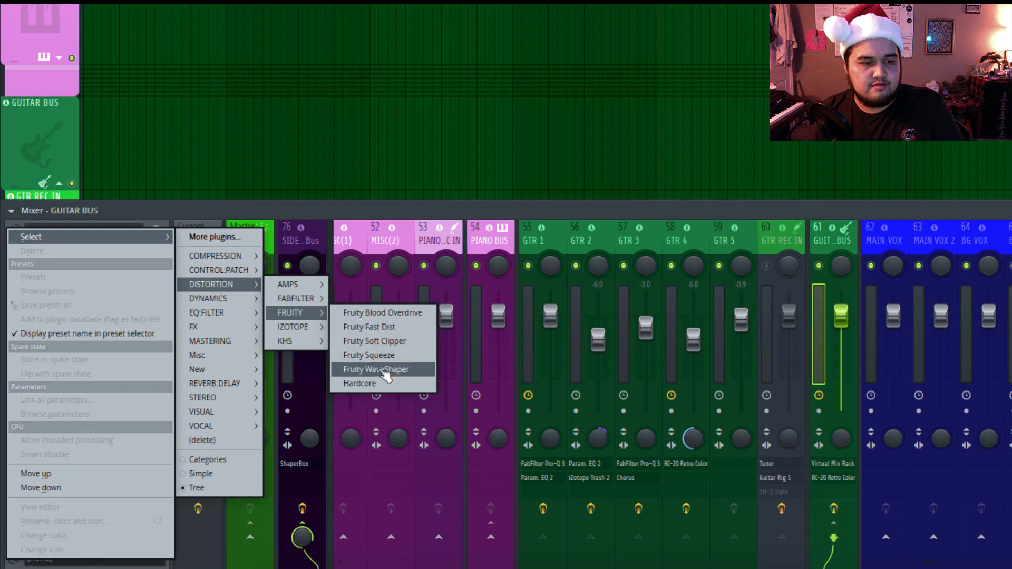
left_click(388, 343)
left_click_drag(216, 239, 481, 199)
left_click_drag(407, 256, 417, 232)
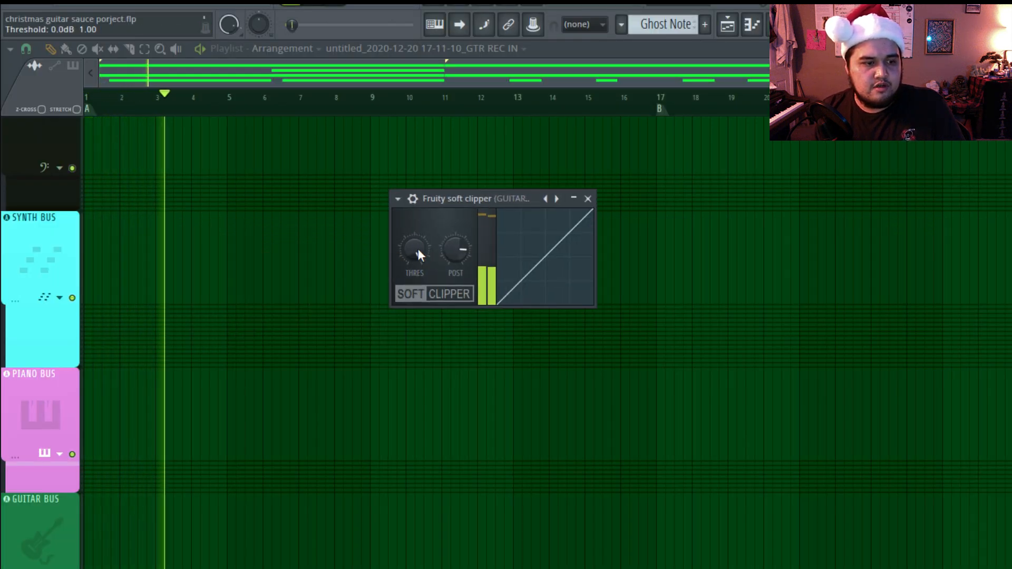
key("space")
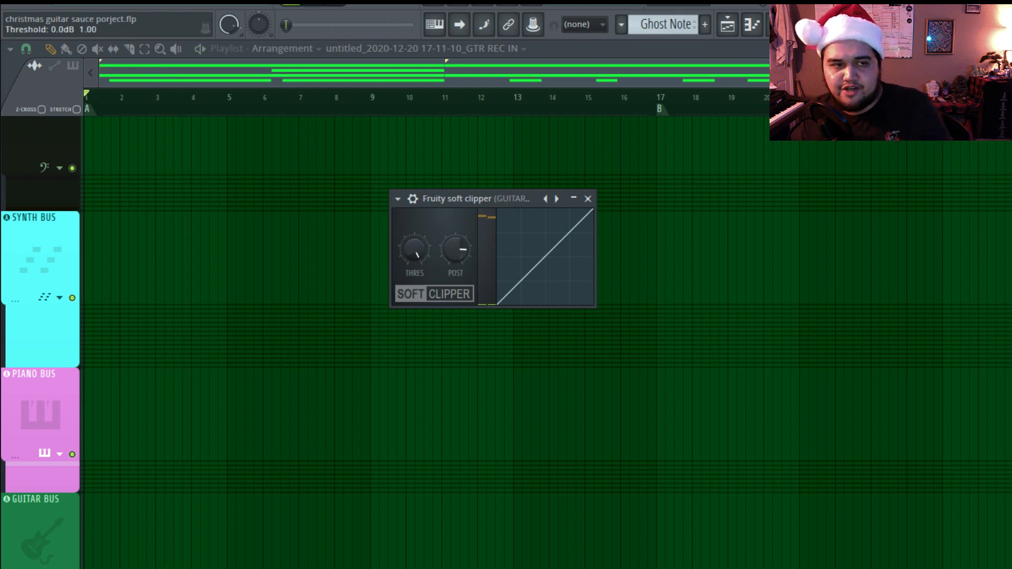
left_click_drag(444, 255, 443, 269)
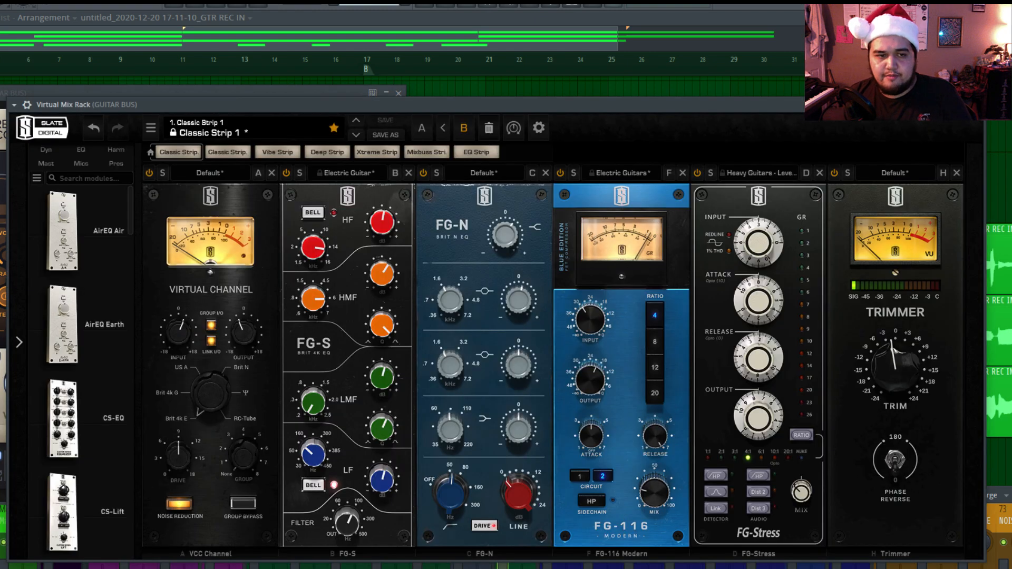
Play back the guitars and fine-tune the FG-S EQ's filter and lower bands in the guitar bus's Virtual Mix Rack.
key("space")
left_click_drag(347, 523, 347, 546)
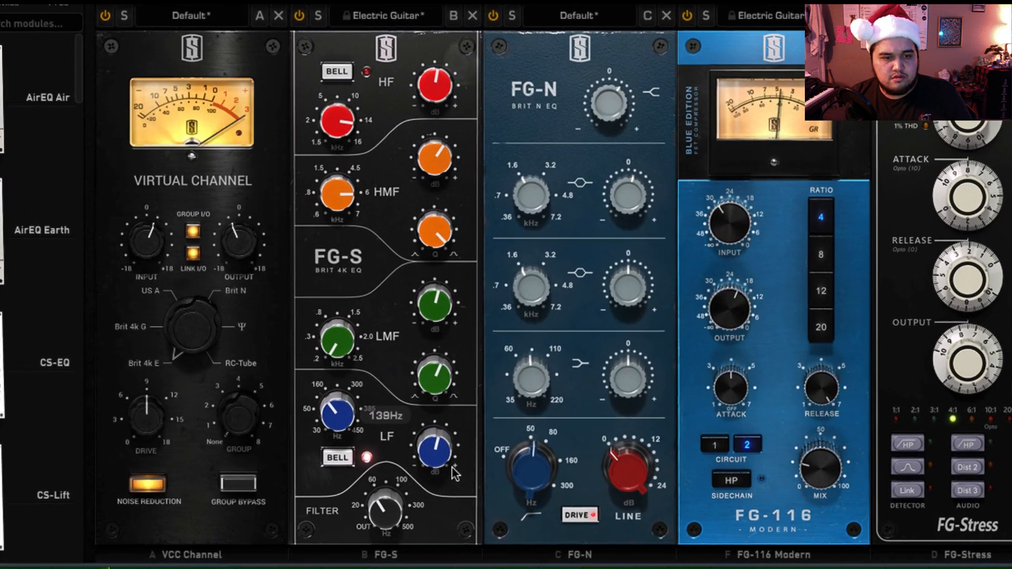
left_click_drag(453, 472, 464, 427)
left_click_drag(356, 384, 360, 378)
left_click_drag(525, 384, 530, 384)
left_click_drag(408, 328, 410, 324)
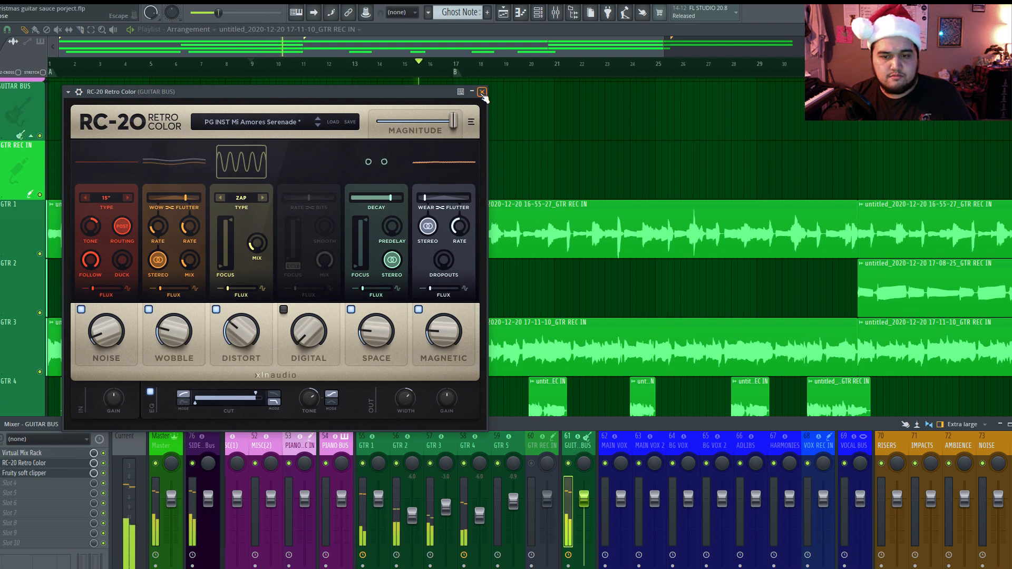
Close the RC-20 window and add the KHS Pitch Shifter to the guitar bus after Fruity Soft Clipper.
left_click(501, 79)
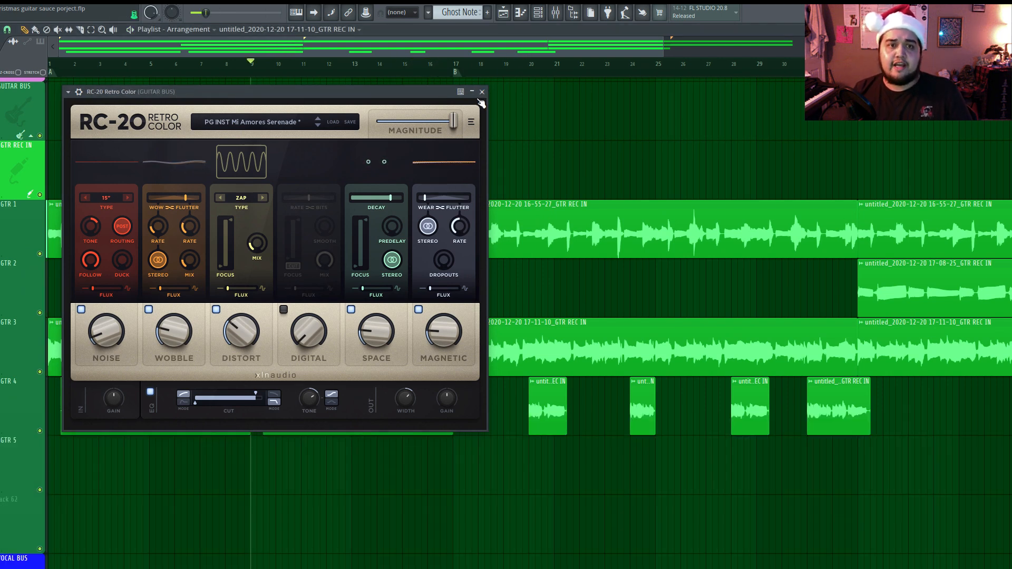
left_click(481, 92)
left_click(640, 55)
left_click_drag(661, 50, 804, 74)
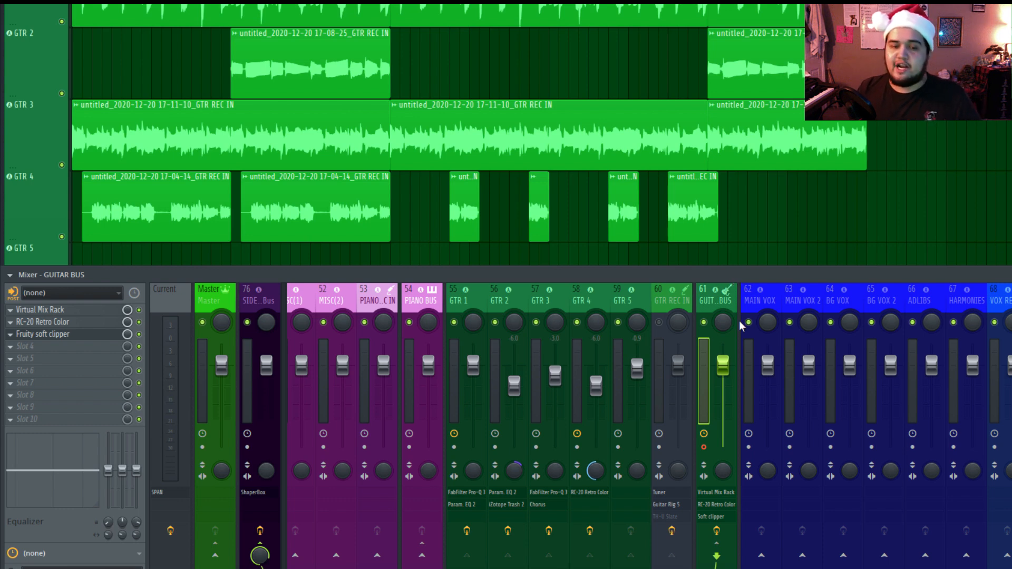
left_click(88, 357)
mouse_move(196, 373)
mouse_move(245, 399)
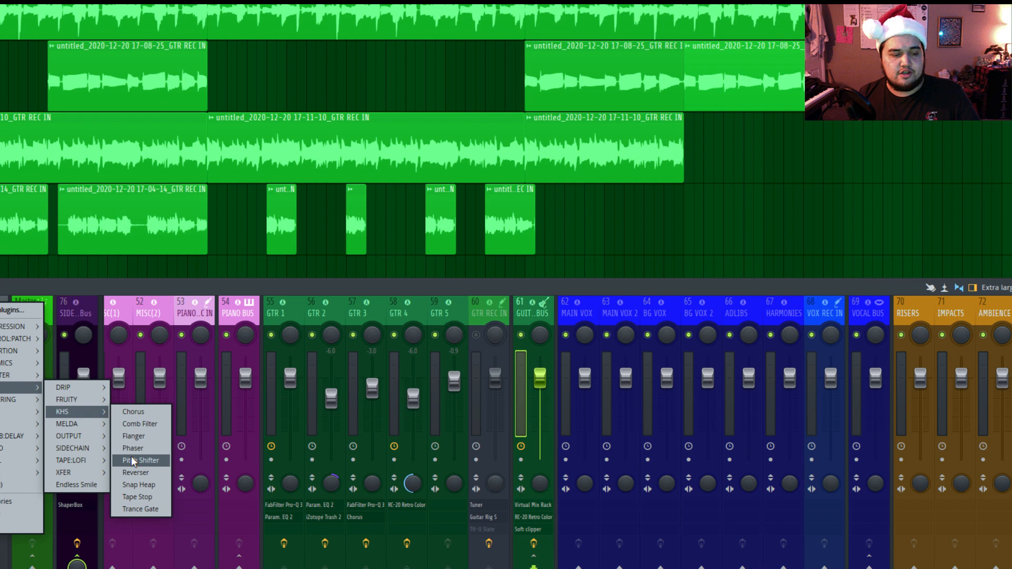
left_click(138, 463)
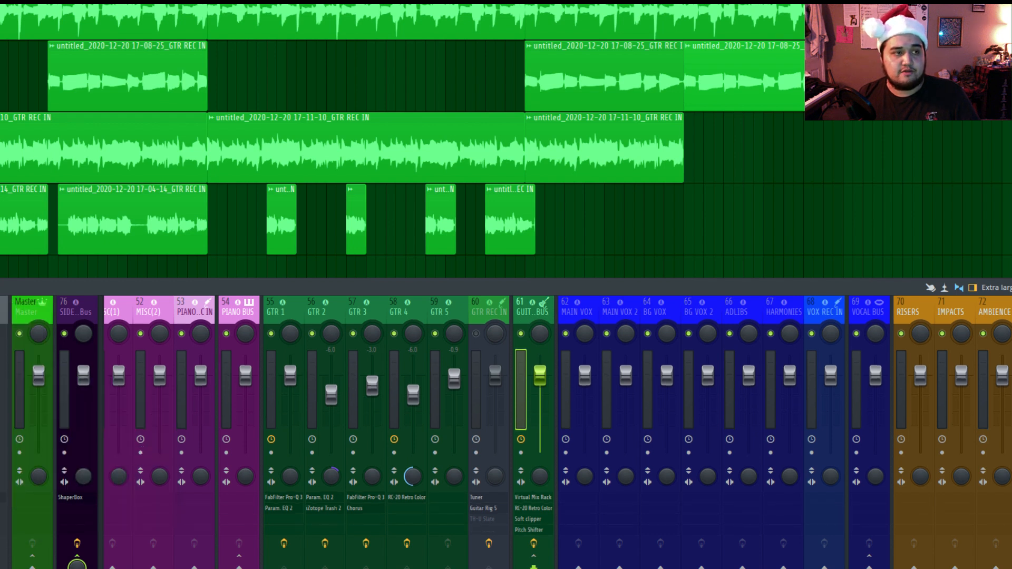
Set Pitch Shifter to +12.00 semitones with minimum grain size and mix, try 98% jitter with Correlate off, and switch Correlate back on.
left_click_drag(358, 10, 496, 84)
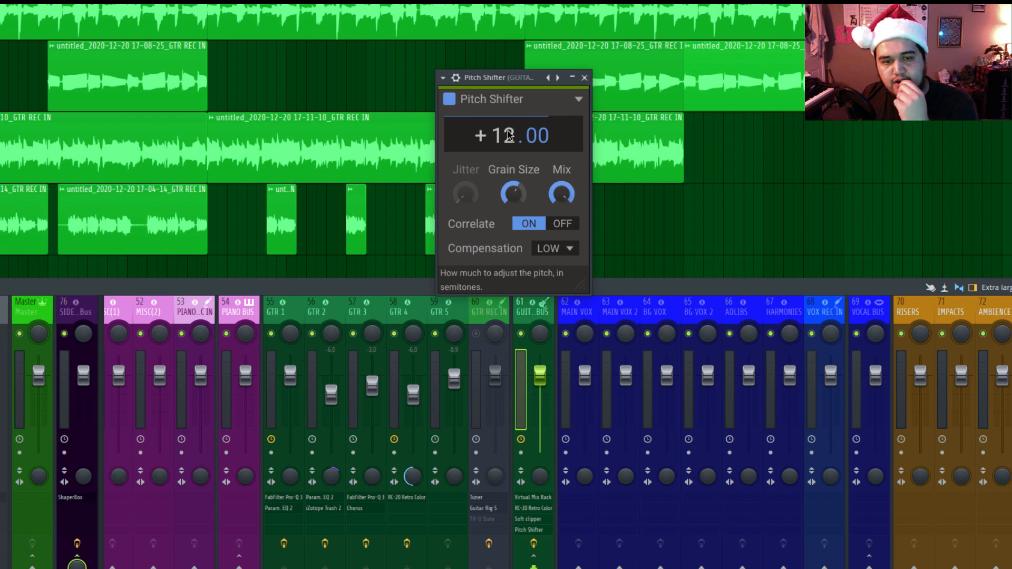
left_click(562, 225)
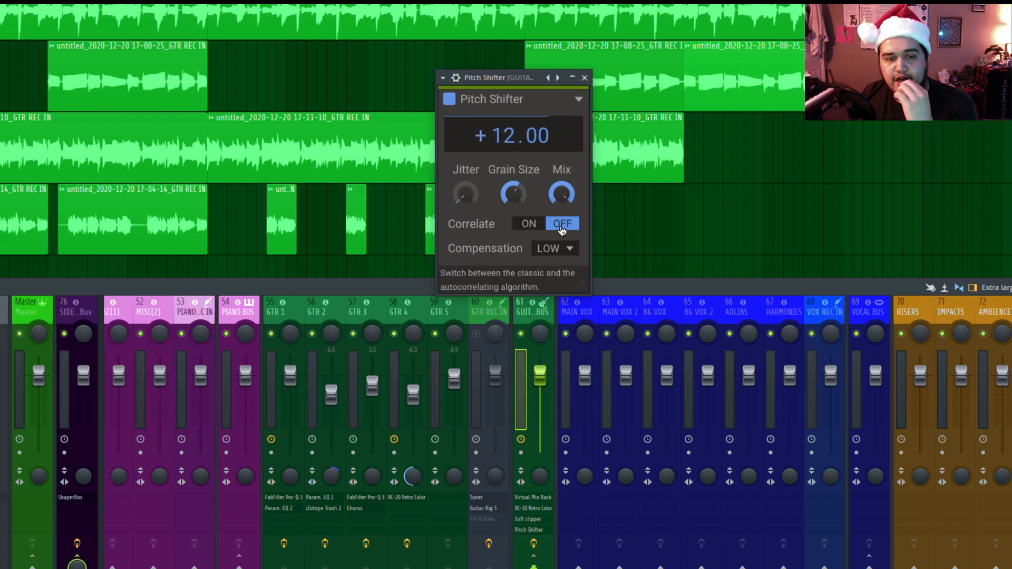
left_click_drag(521, 191, 521, 212)
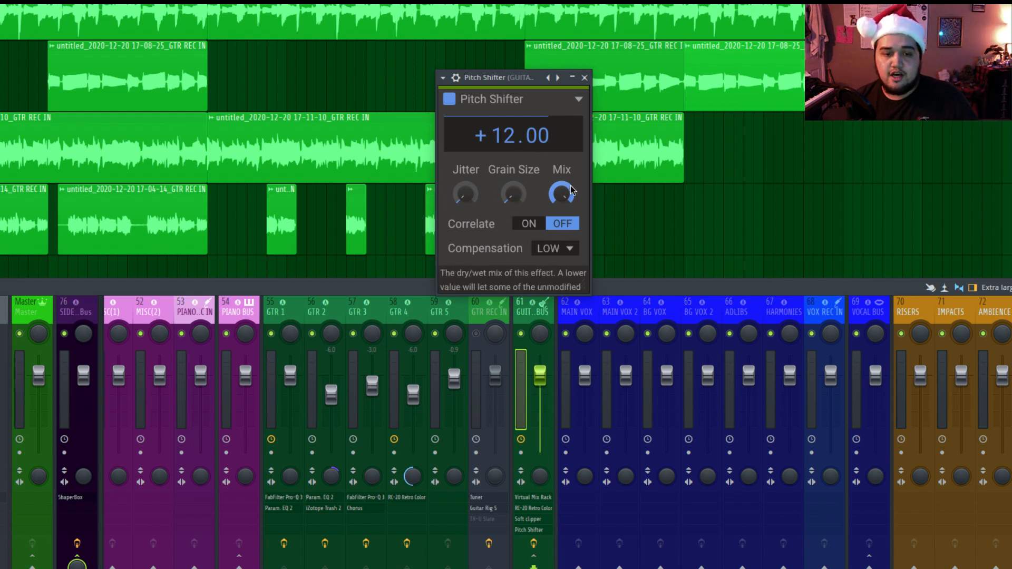
mouse_move(562, 194)
left_mouse_down()
mouse_move(562, 216)
mouse_move(564, 189)
left_mouse_up()
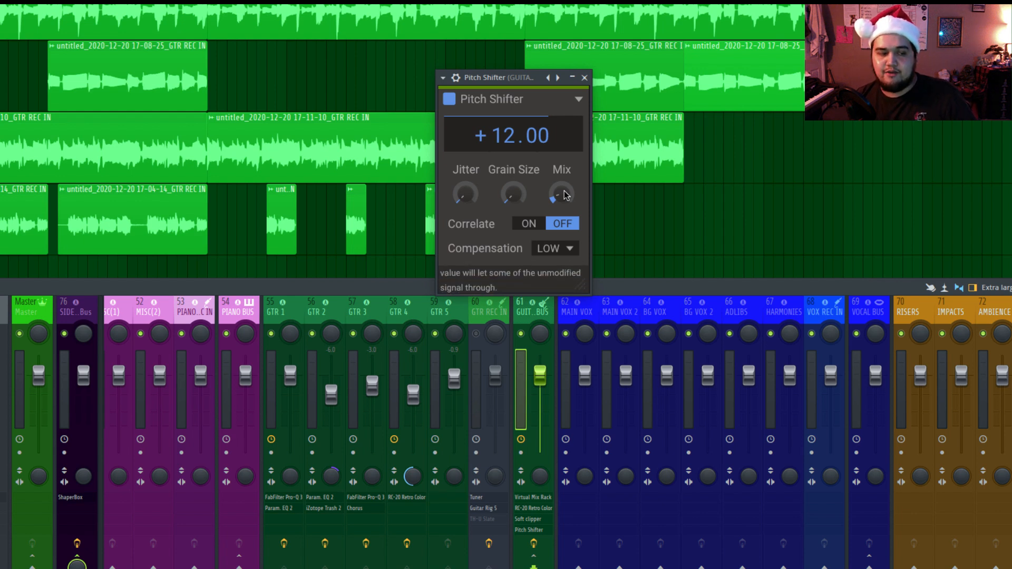
left_click_drag(568, 196, 568, 194)
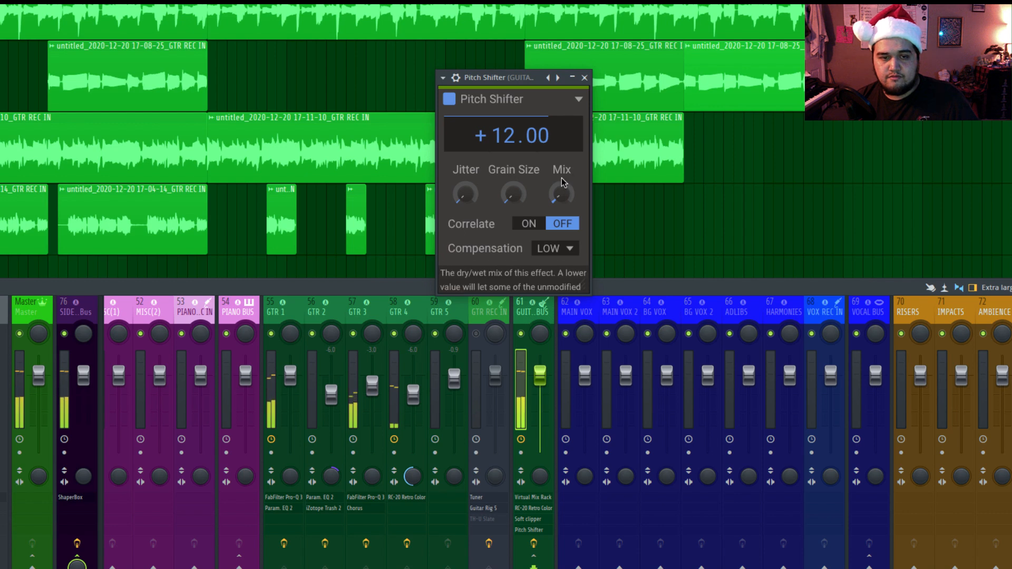
left_click_drag(465, 194, 465, 174)
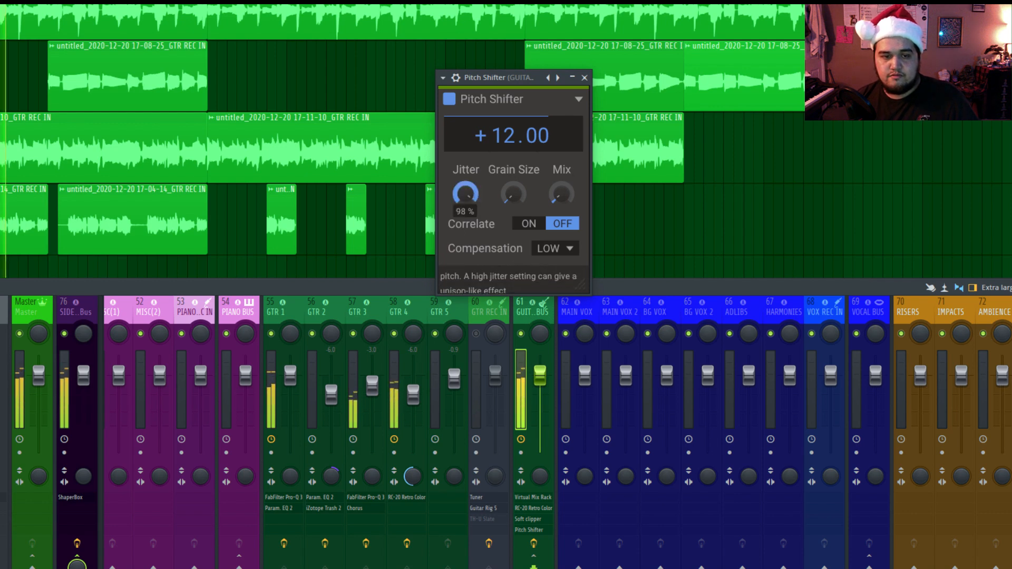
left_click(566, 227)
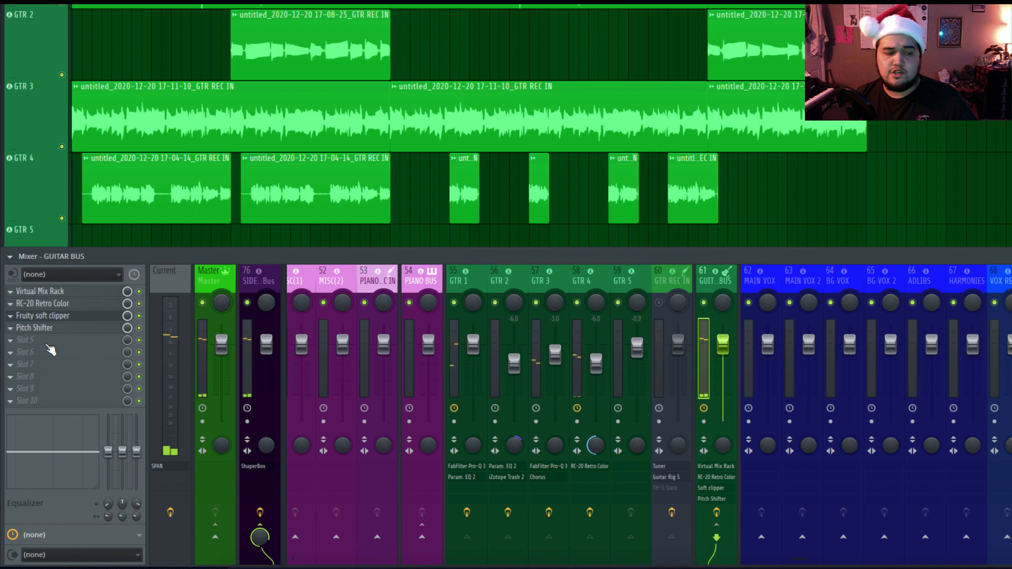
Add ShaperBox to the guitar bus after Pitch Shifter and apply the repeating two-ramp Reverse pattern to the Time offset.
left_click(68, 340)
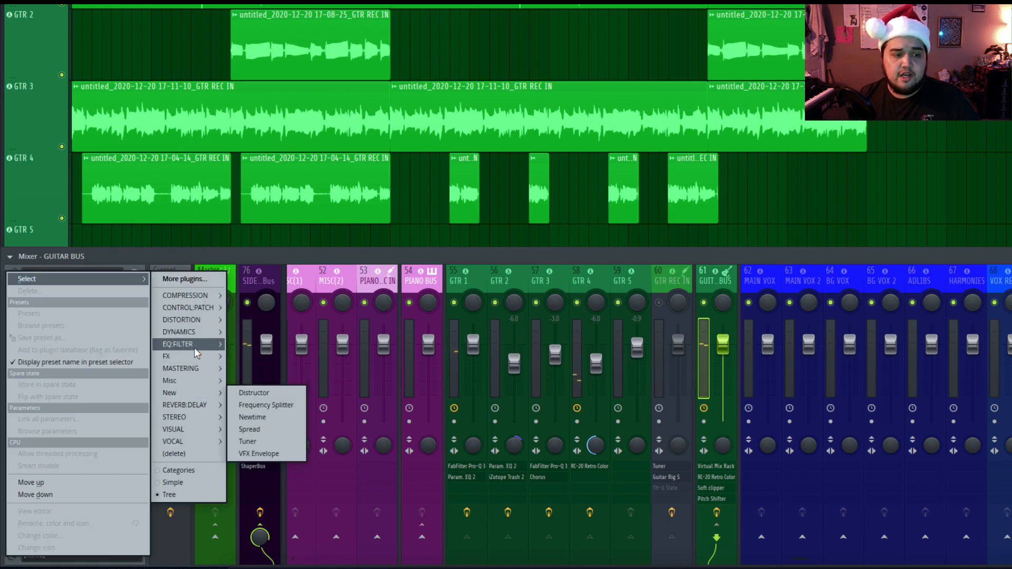
mouse_move(197, 353)
mouse_move(263, 392)
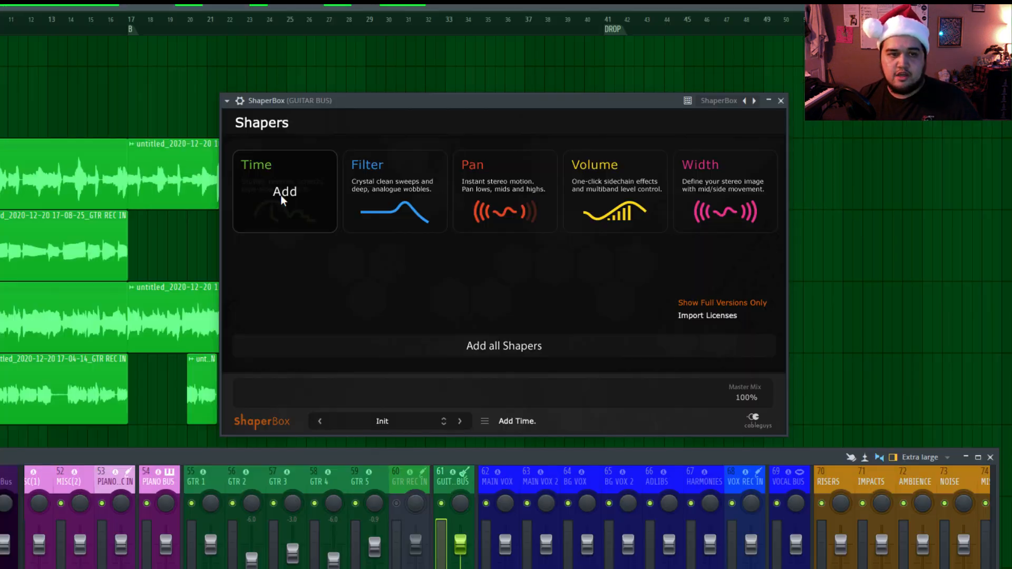
left_click(285, 192)
left_click_drag(616, 102, 459, 77)
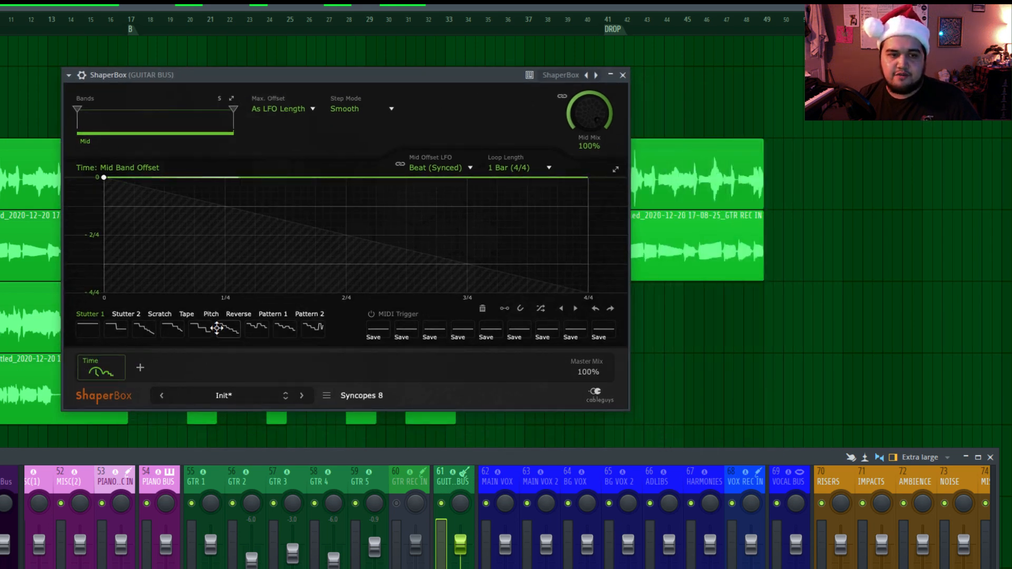
left_click(238, 314)
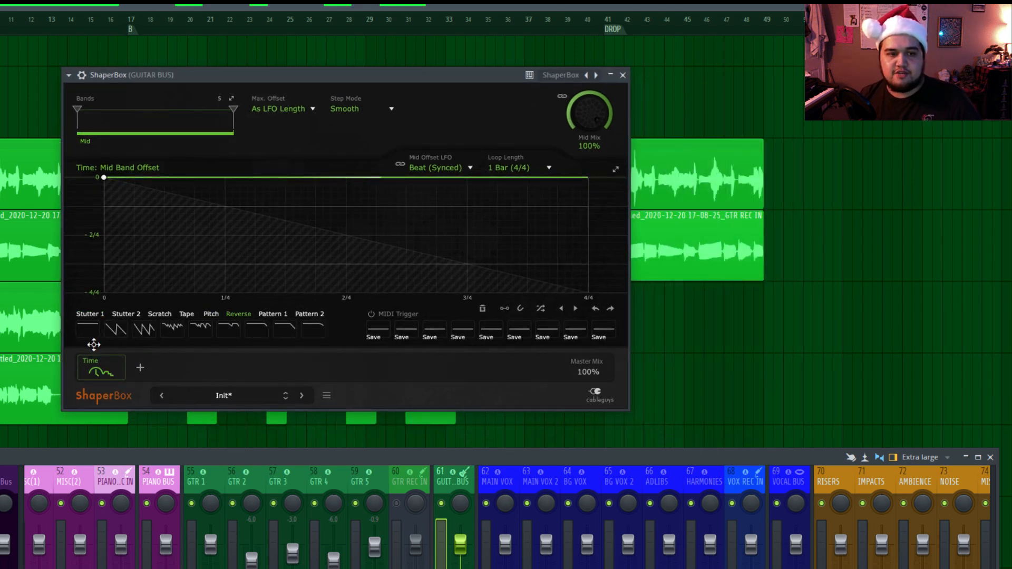
left_click(116, 330)
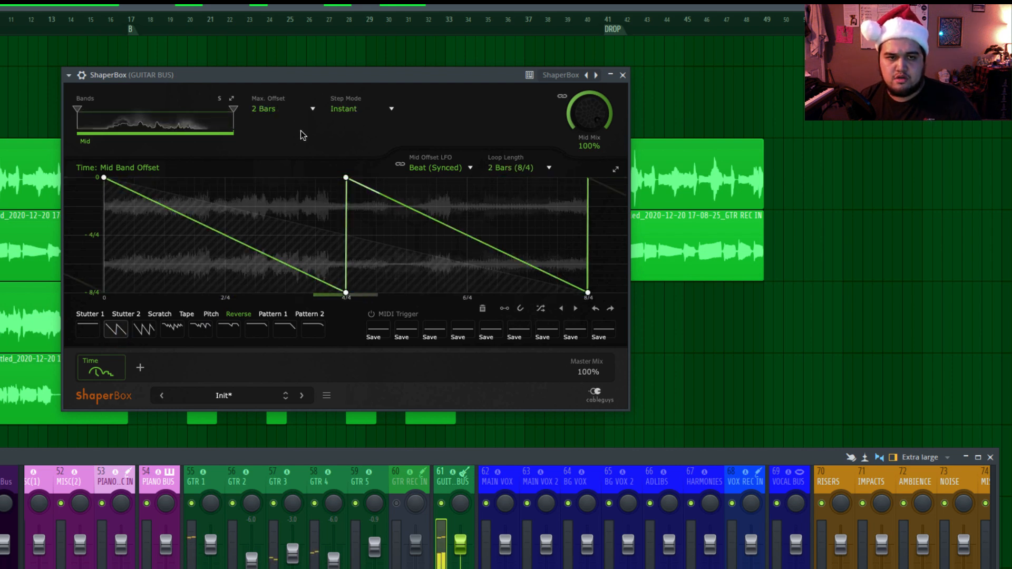
Lower the Mid Mix amount of the Time effect in the guitar bus's ShaperBox.
left_click_drag(596, 117, 598, 131)
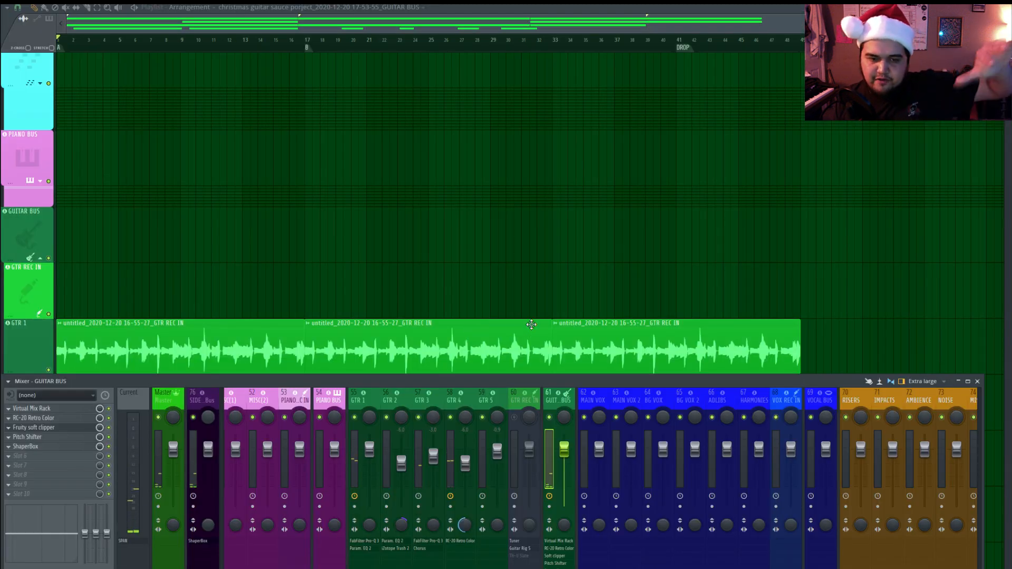
Add the KHS Snap Heap effect to the guitar bus after ShaperBox and close its window.
scroll(441, 278, "down", 3)
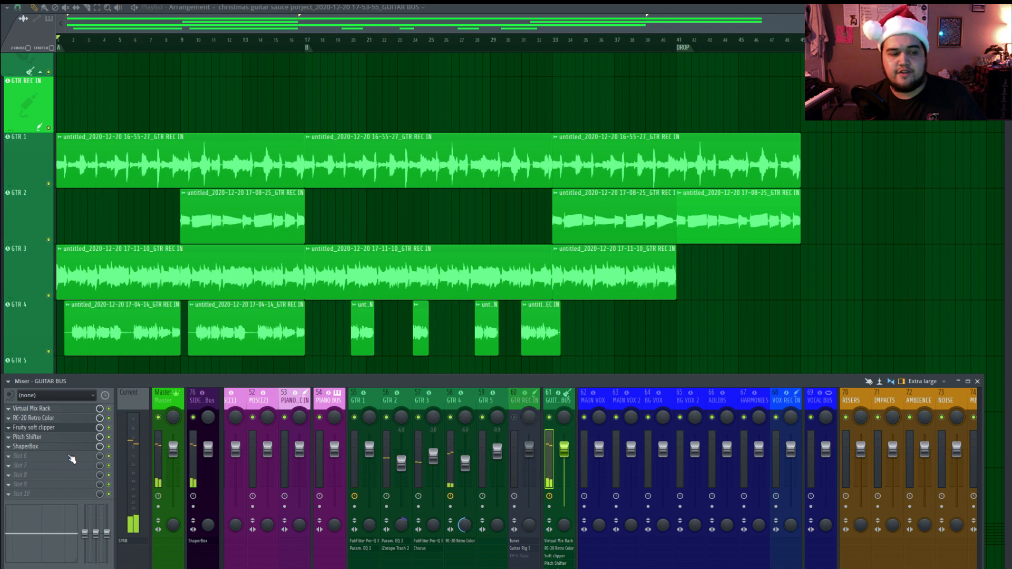
left_click(71, 458)
mouse_move(148, 459)
mouse_move(211, 478)
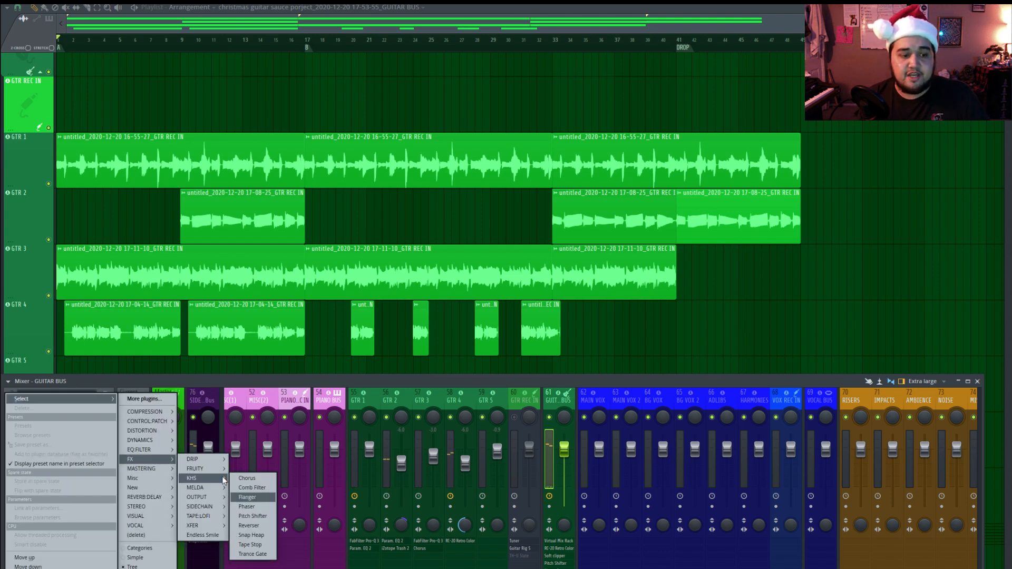
left_click(251, 535)
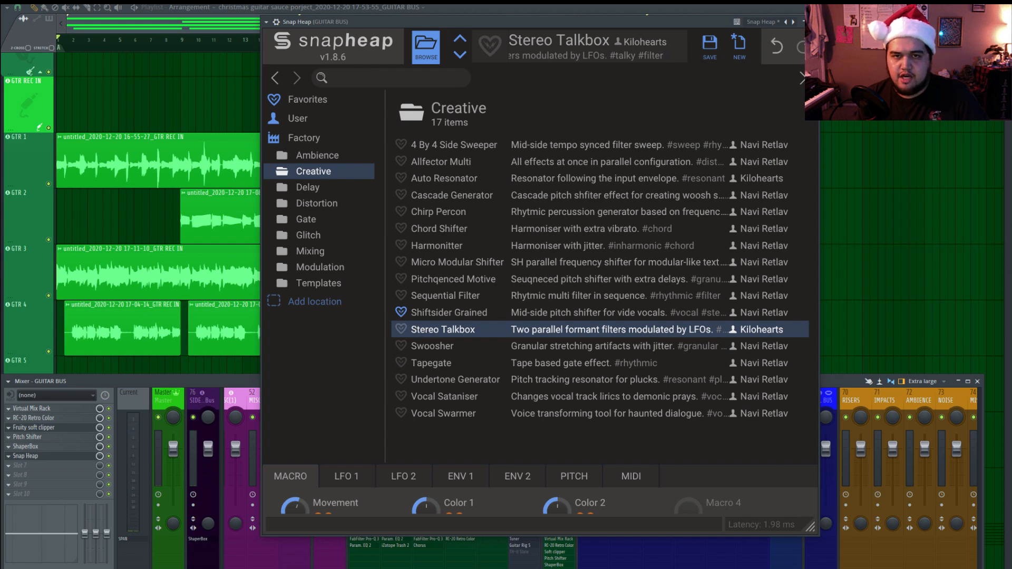
left_click(813, 22)
Play back the arrangement to audition the guitar bus with Snap Heap in the effect chain.
key("space")
key("space")
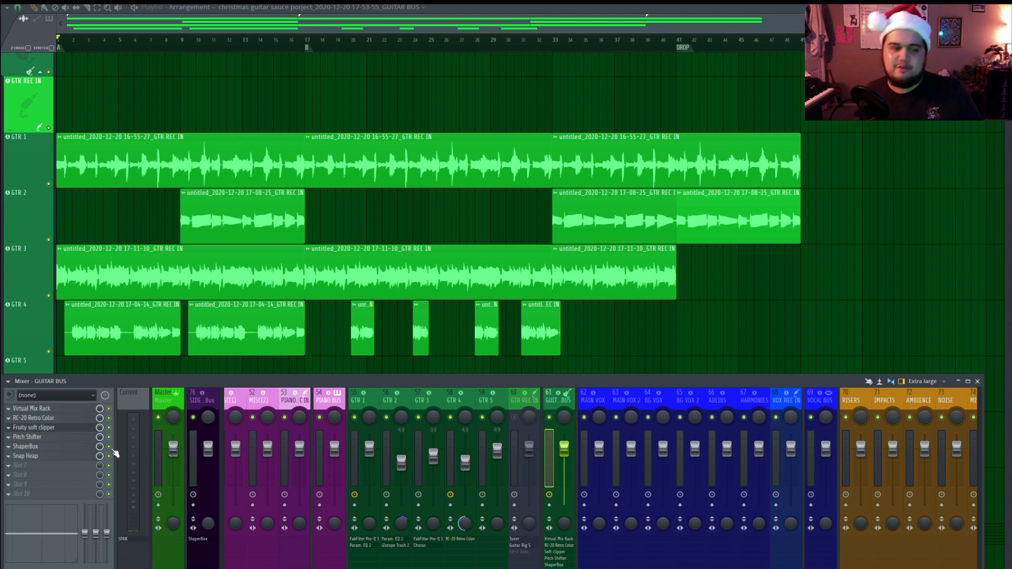
key("space")
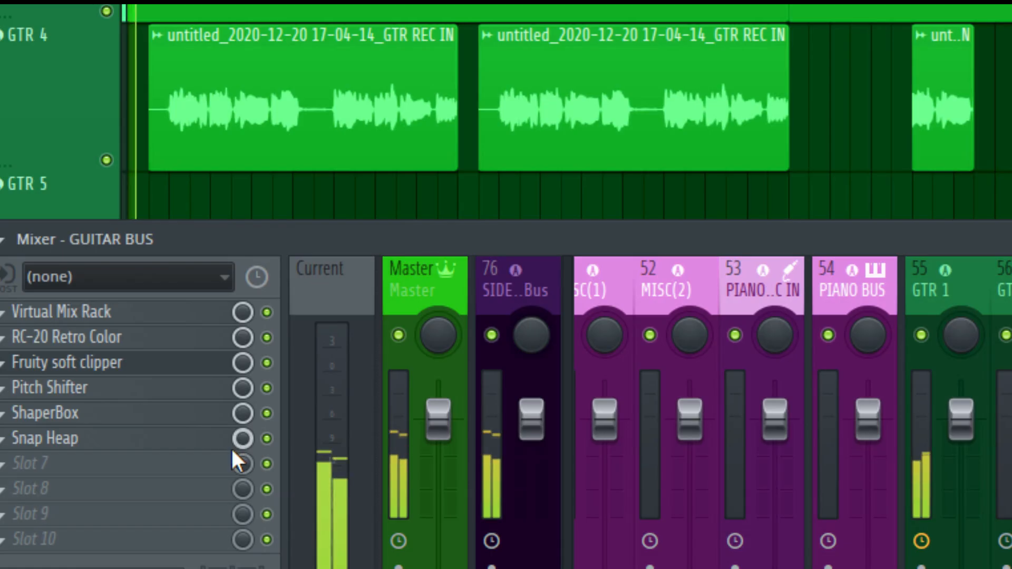